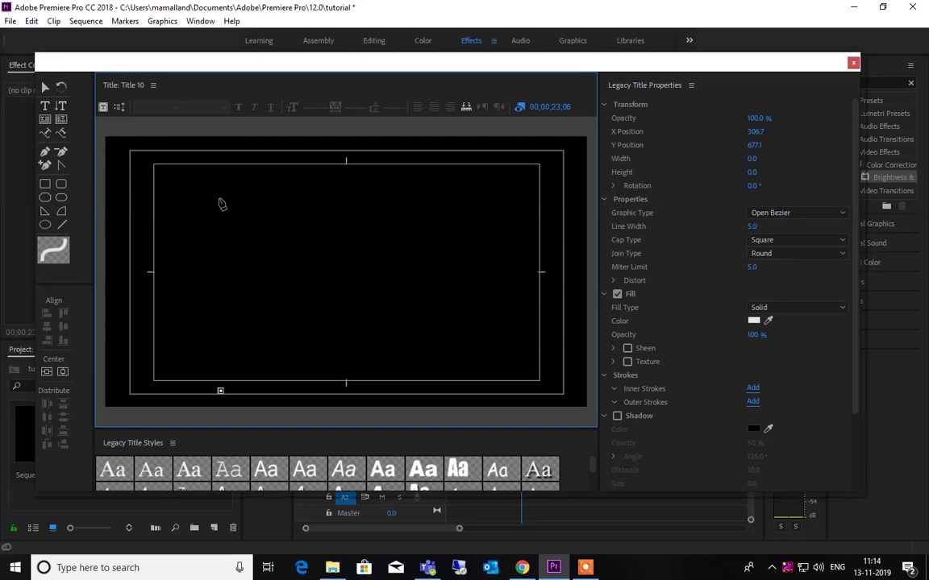
Draw a closed, pointed vertical post about 89 wide and 571 high with the Pen tool and make it a Filled Bezier
click(219, 200)
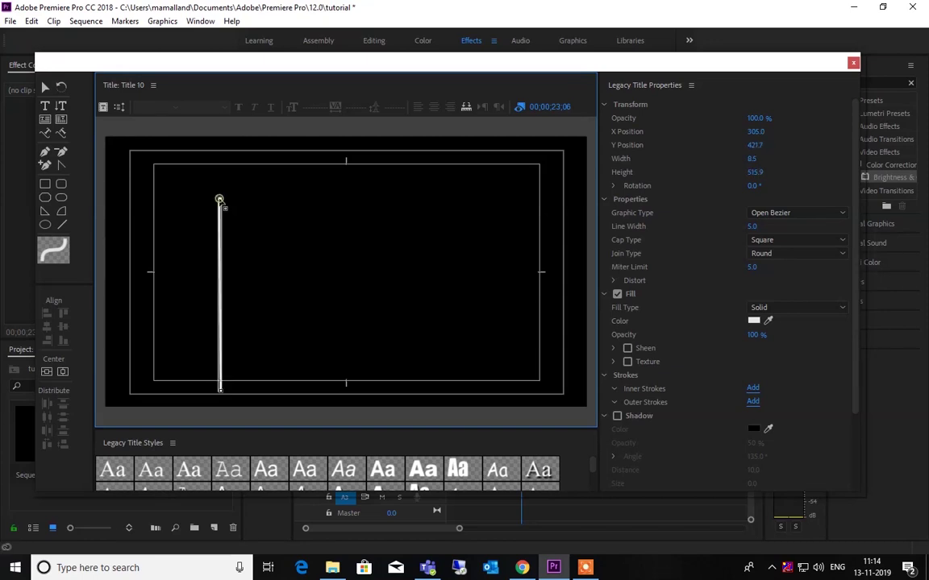
click(235, 178)
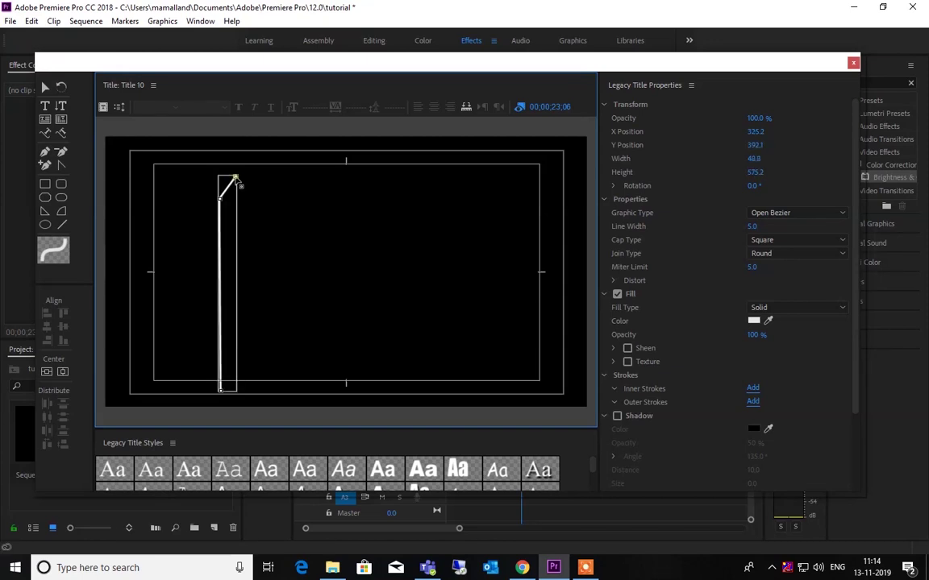
click(252, 199)
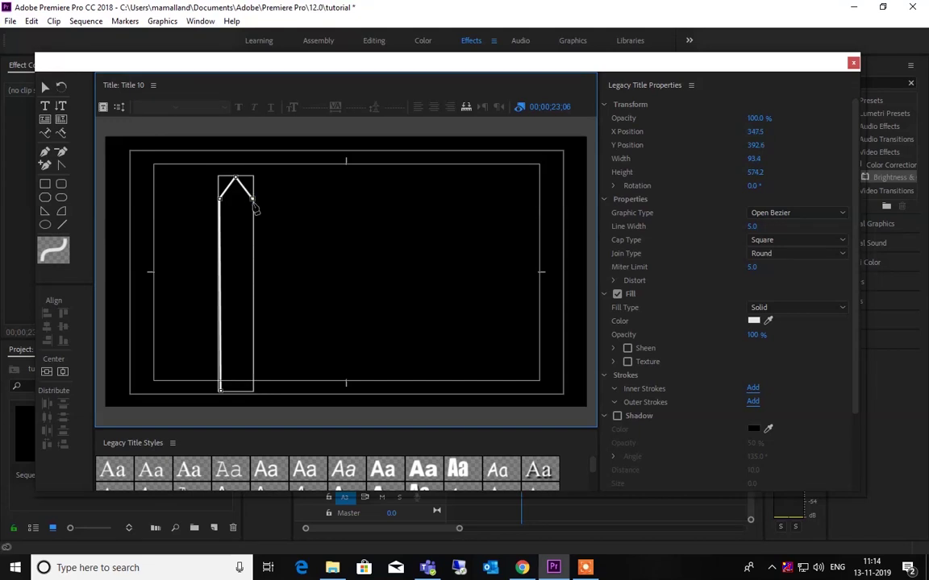
click(221, 392)
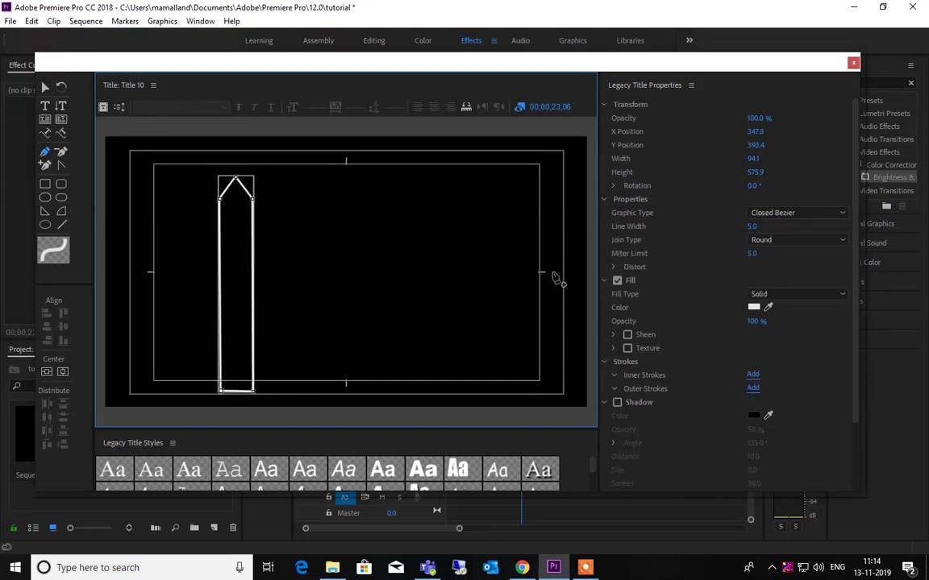
click(811, 214)
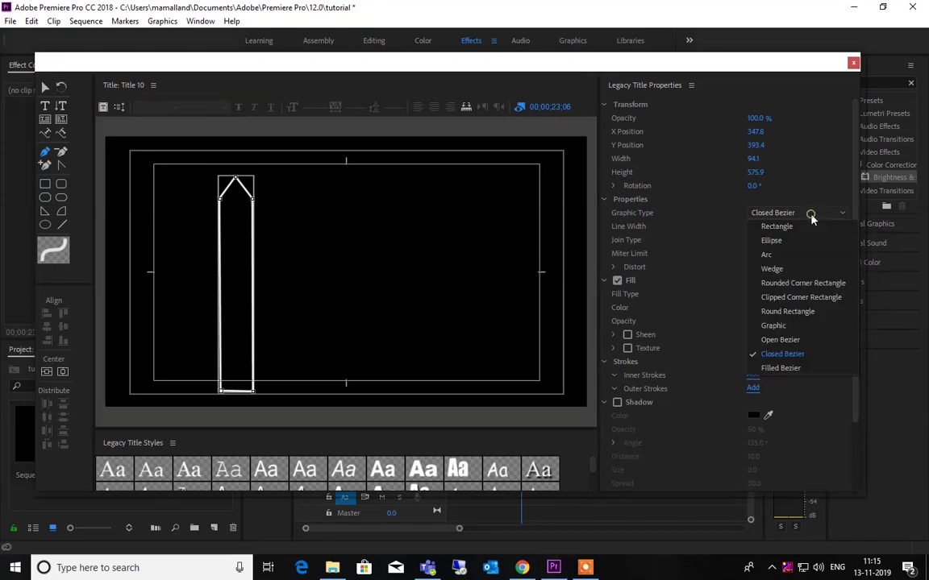
click(779, 368)
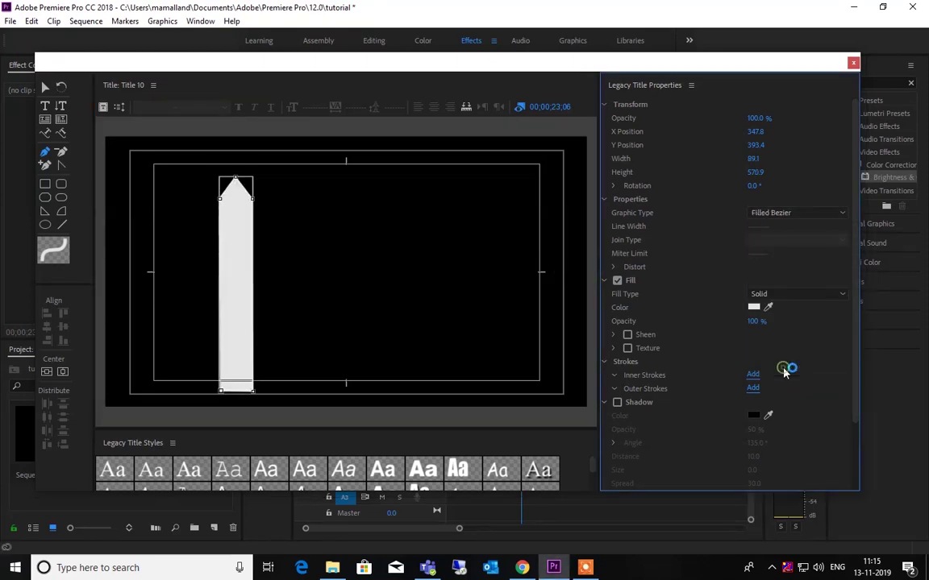
Narrow the pointed post to about 22 wide and move it to about X 254.5, Y 417
click(45, 86)
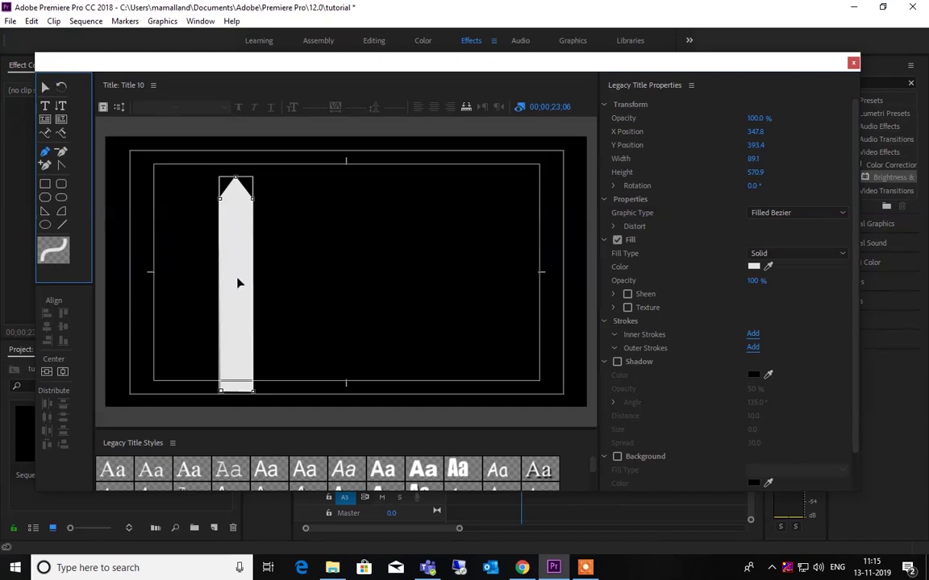
click(45, 86)
drag(254, 284, 230, 281)
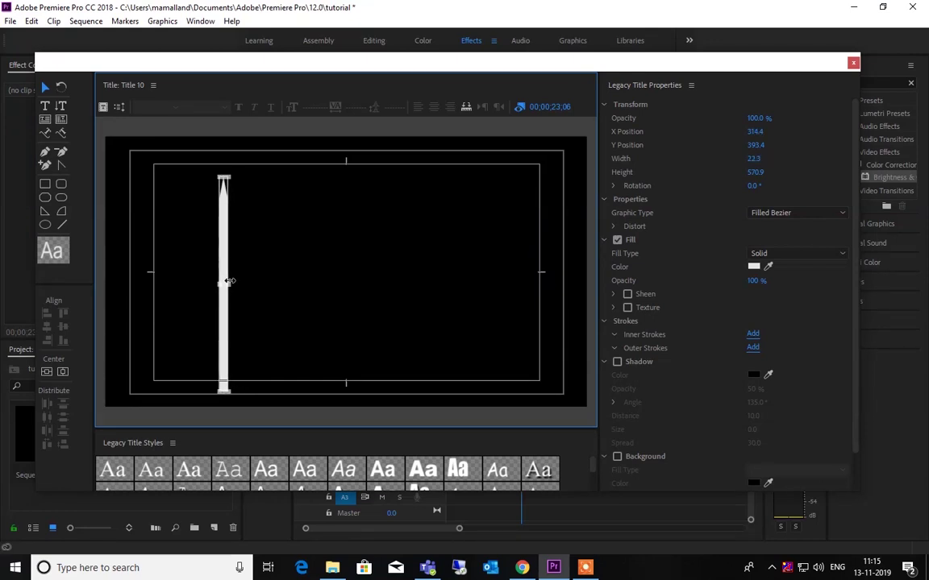
click(233, 275)
drag(226, 268, 207, 300)
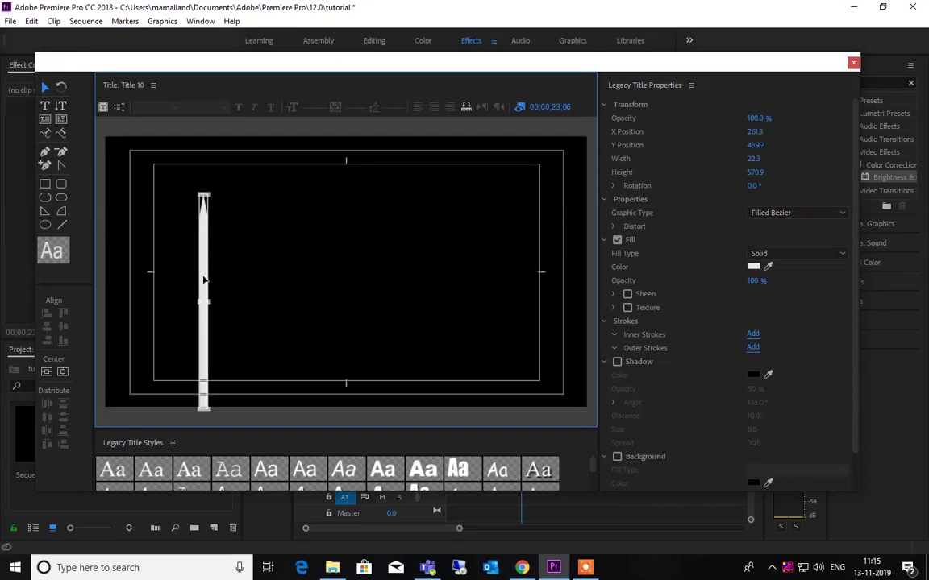
drag(205, 246, 204, 238)
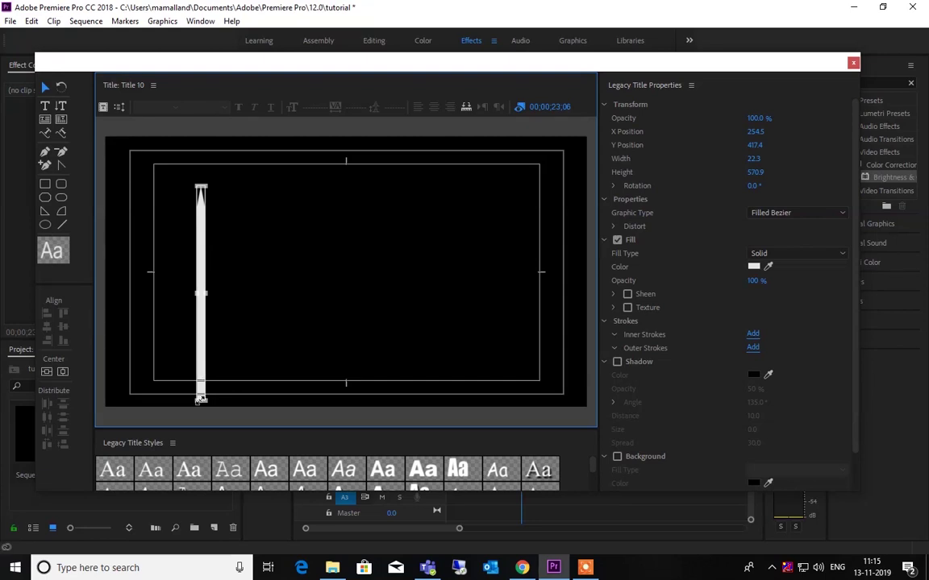
Stretch the post downward to about 597 high so its base reaches the bottom edge of the frame
click(272, 326)
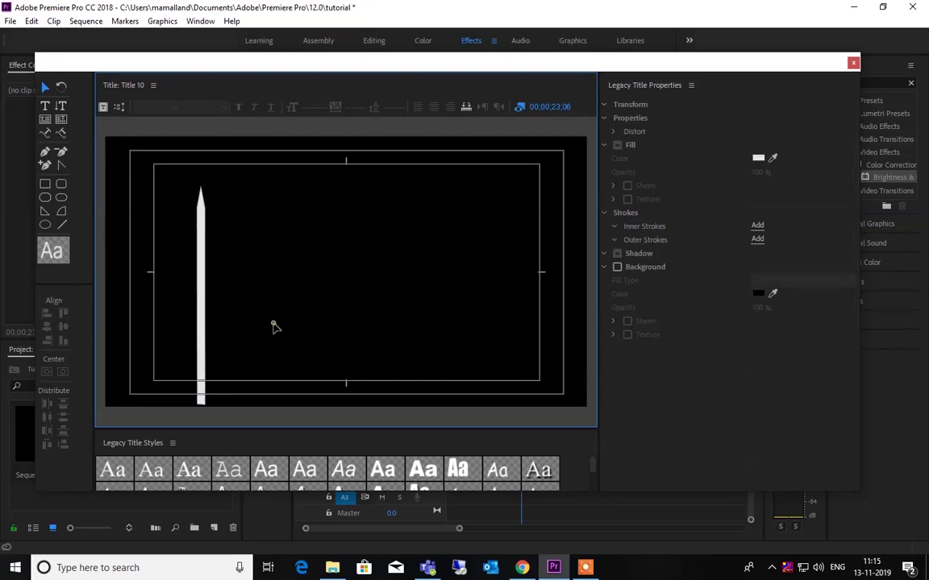
click(197, 320)
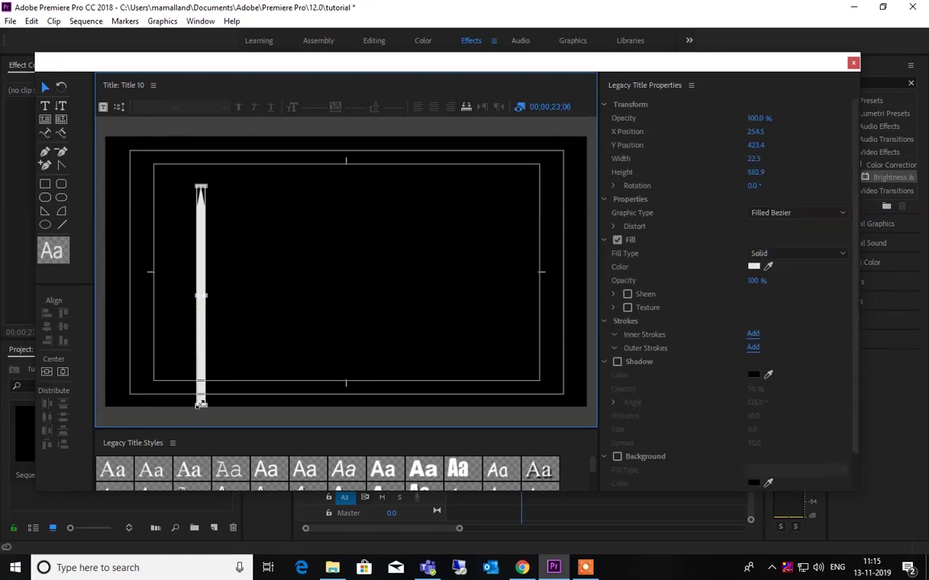
drag(201, 405, 200, 408)
click(218, 369)
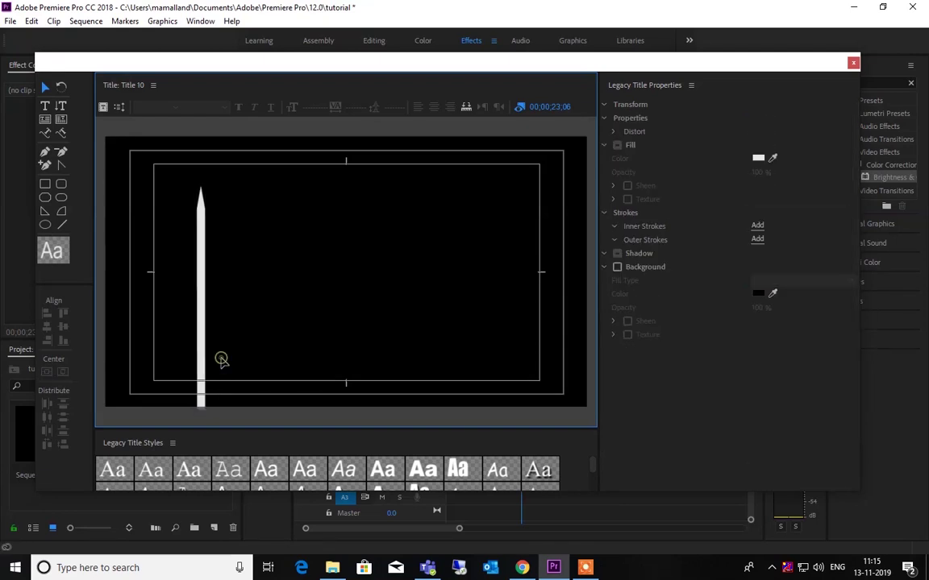
Copy and paste the post, placing the duplicate to the right of the original at about X 371, Y 444
click(202, 252)
right_click(201, 234)
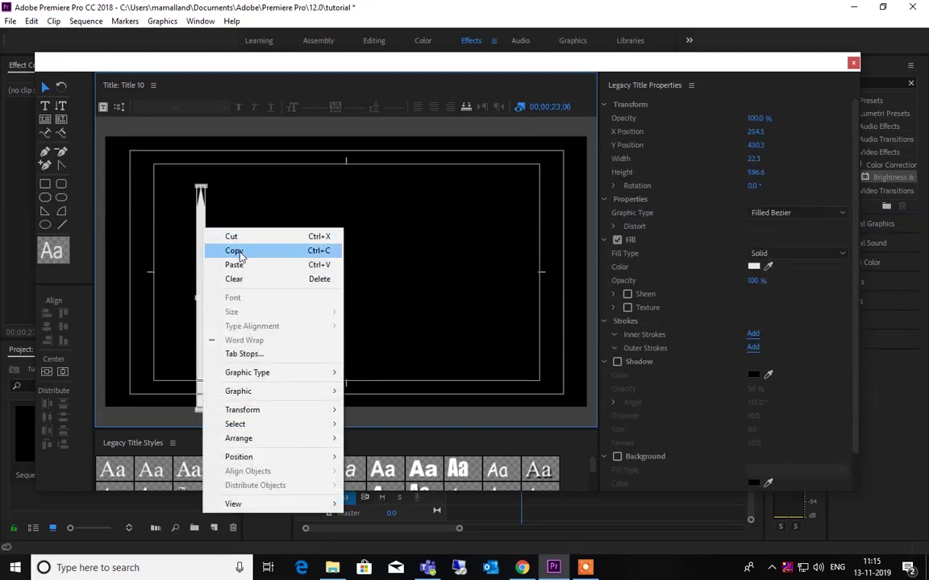
click(234, 251)
right_click(204, 242)
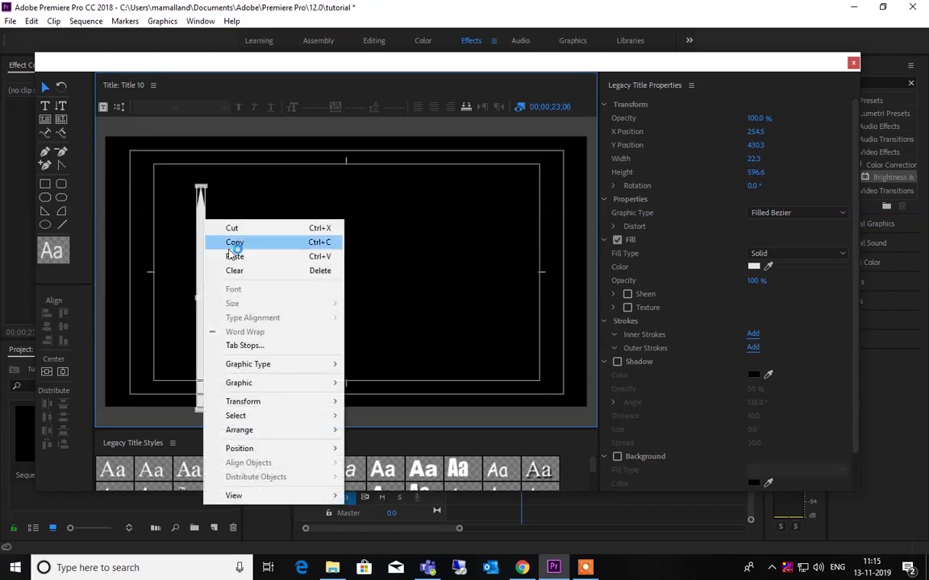
click(241, 258)
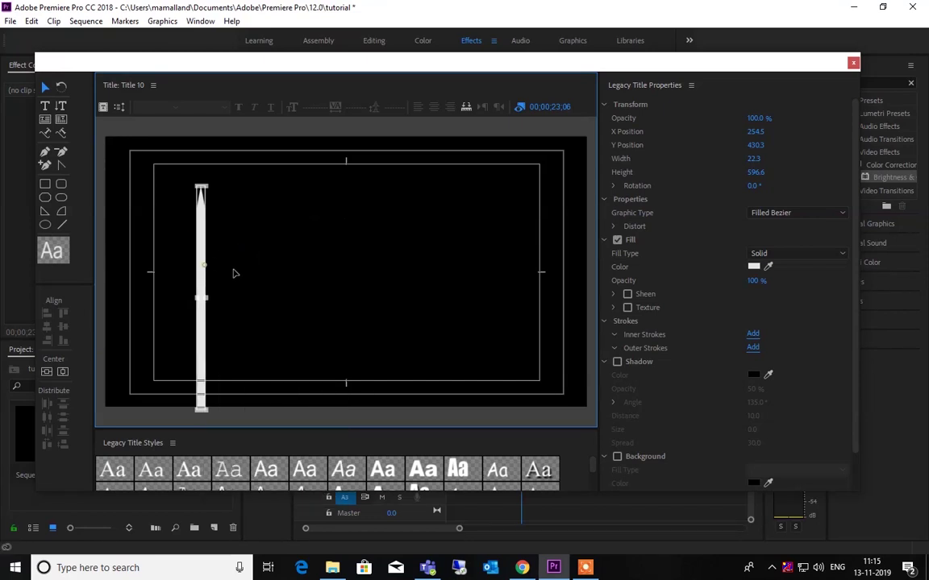
drag(205, 270, 249, 275)
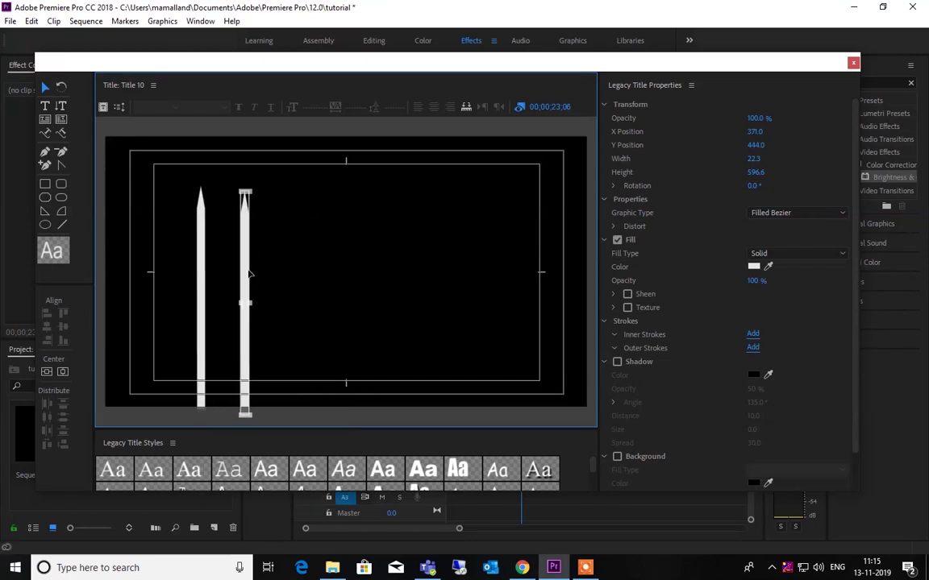
Rotate the duplicate post 90° and move it across the original's upper part, to about X 457, Y 214
click(755, 186)
text(90)
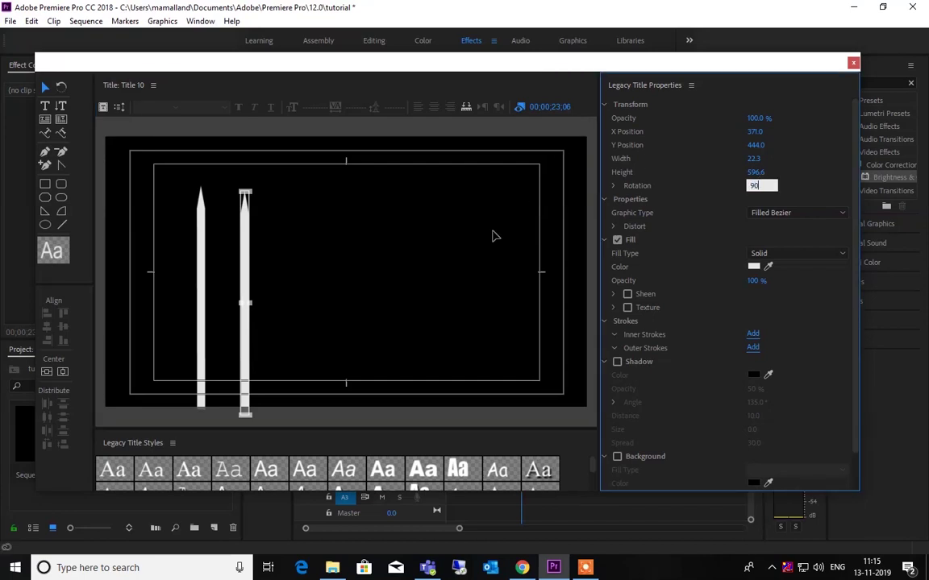
key(Return)
click(276, 309)
drag(315, 279, 307, 224)
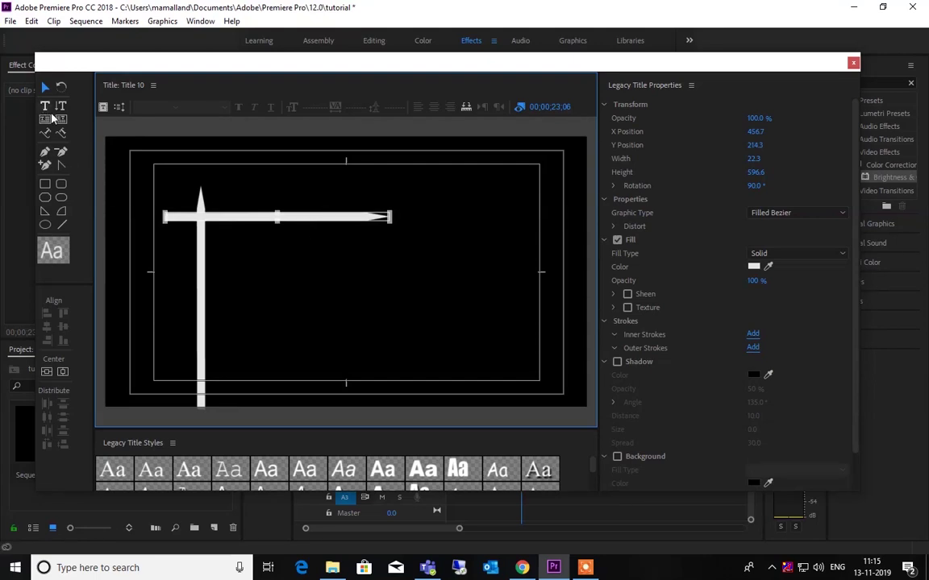
Delete the anchor point at the tip of the horizontal bar to give it a flat end
click(61, 150)
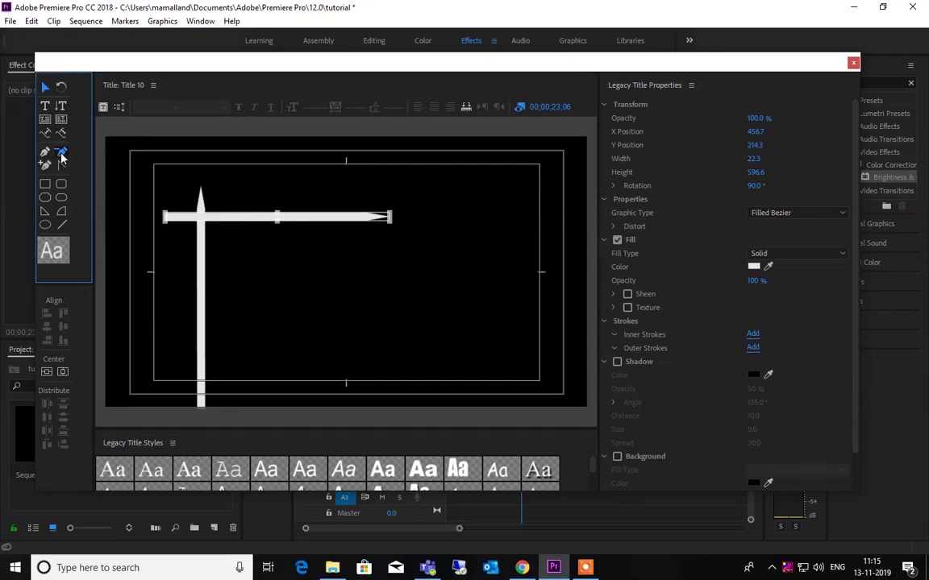
click(391, 218)
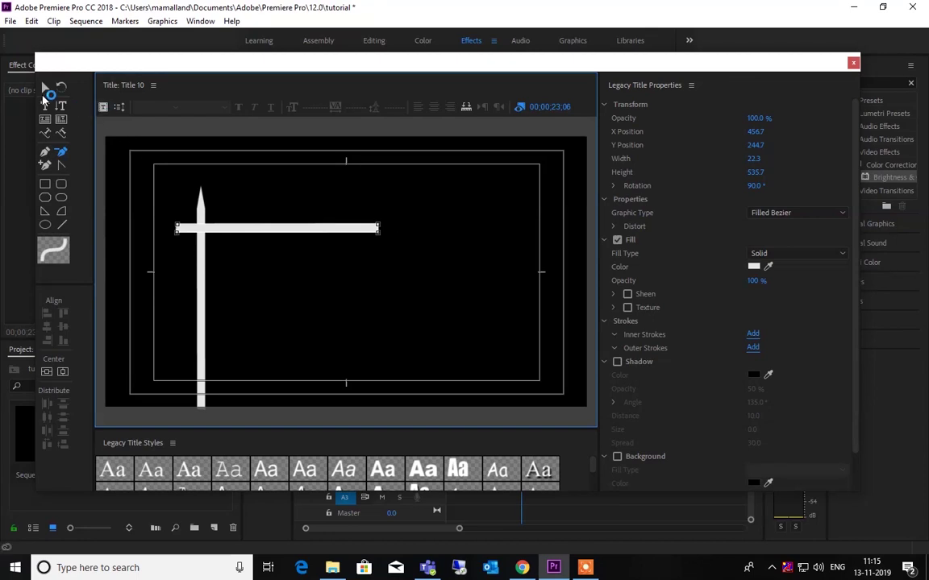
click(44, 87)
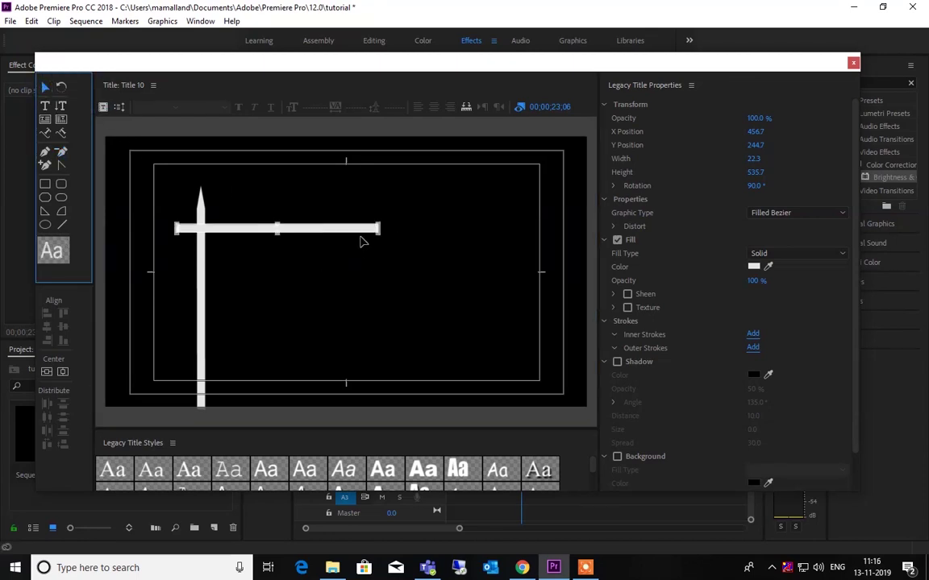
Bevel both ends of the horizontal bar by moving its two lower corner anchor points inward with the Pen tool
click(44, 150)
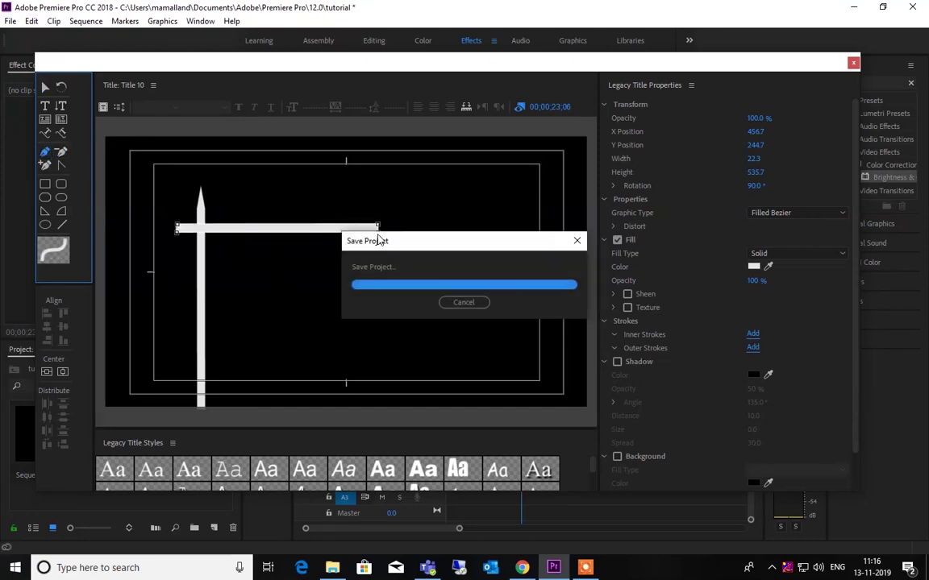
drag(375, 234, 366, 236)
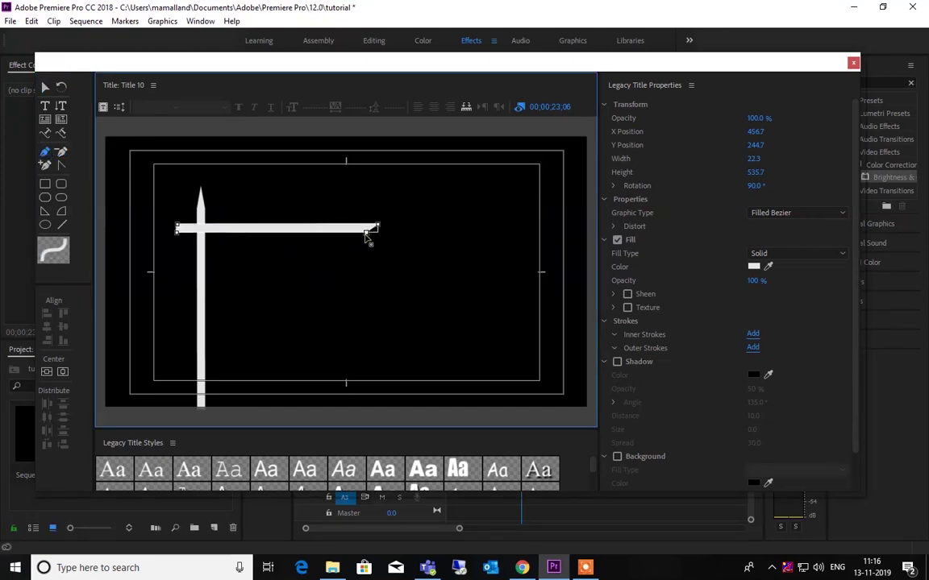
click(179, 233)
drag(180, 233, 189, 237)
click(44, 86)
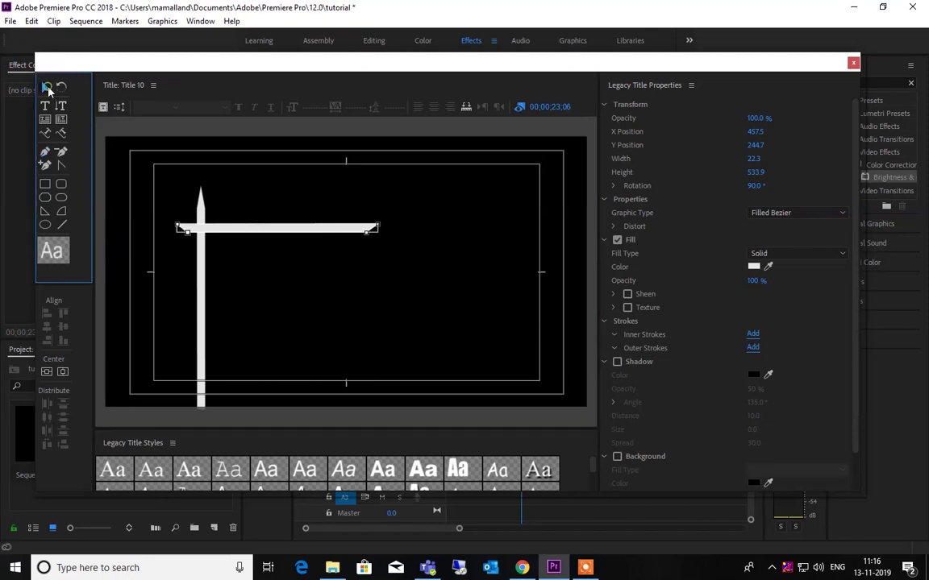
Position the horizontal bar across the post just below its tip, at about X 422, Y 205, and close the title editor
click(276, 252)
drag(277, 228, 284, 216)
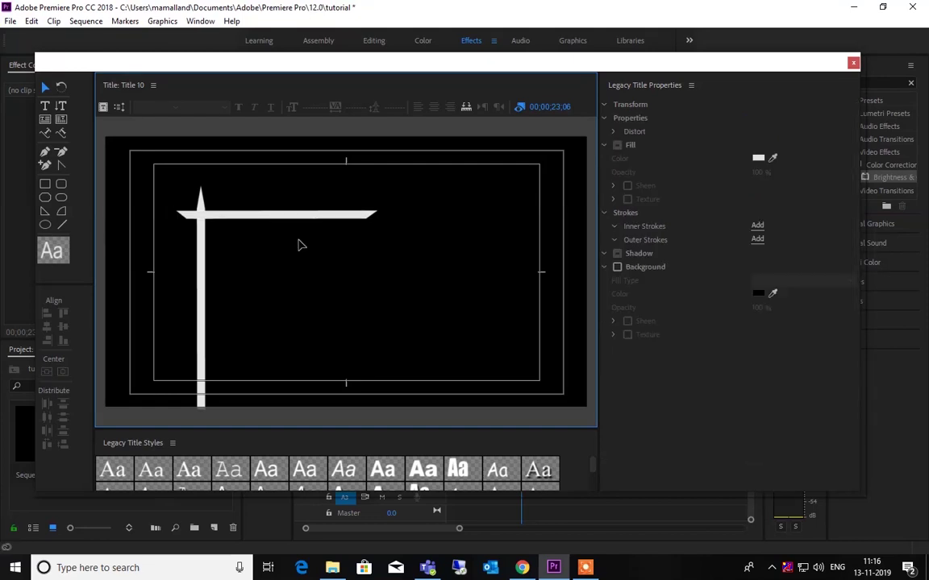
key(Right)
key(Right)
drag(268, 219, 251, 218)
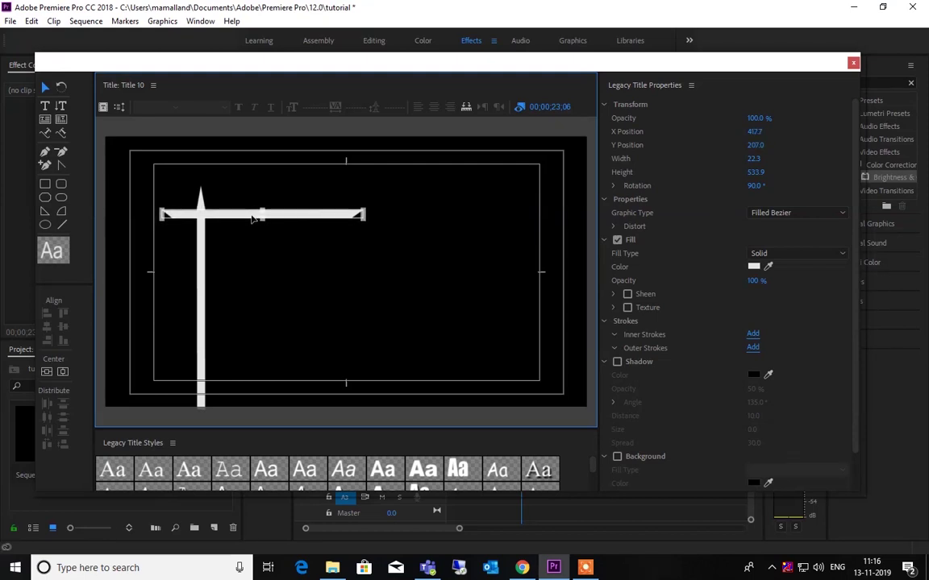
click(246, 173)
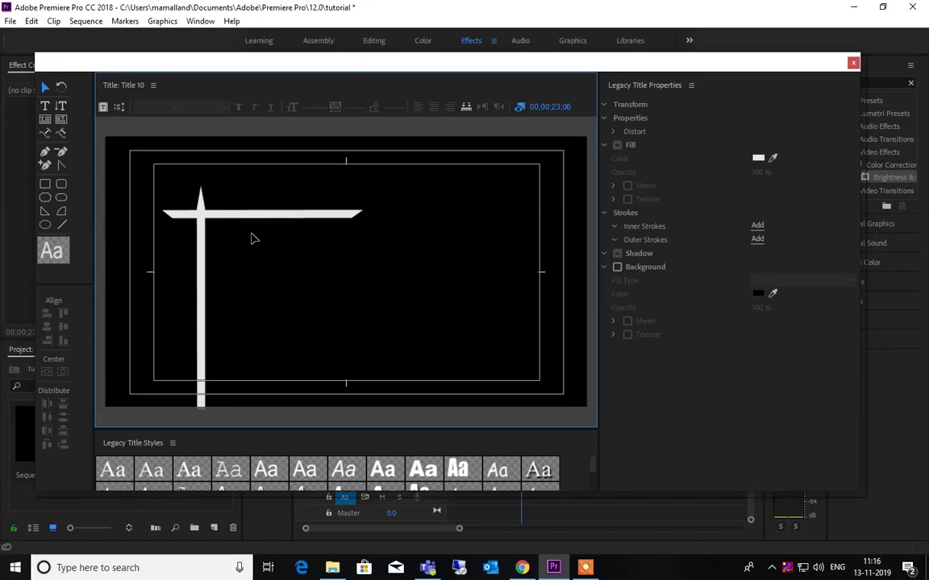
click(255, 215)
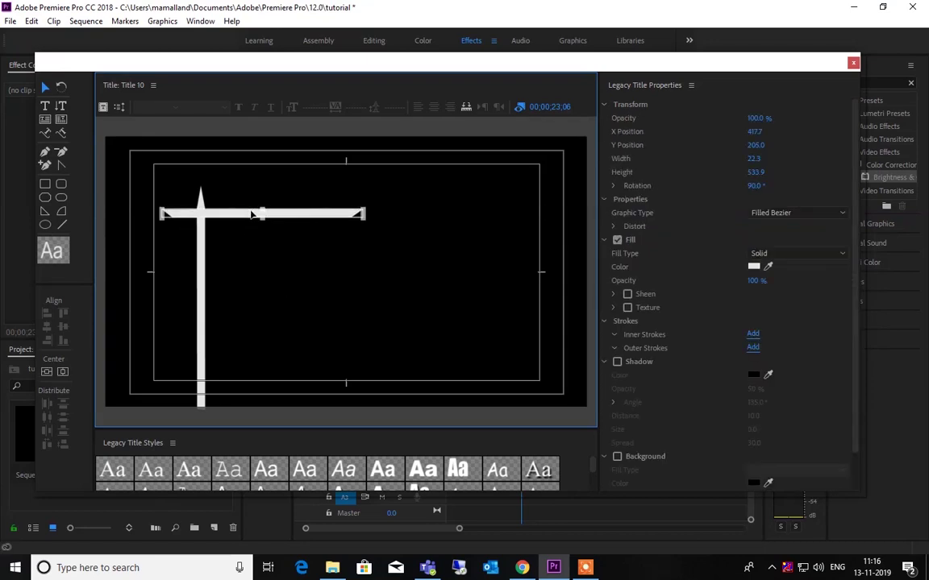
click(279, 282)
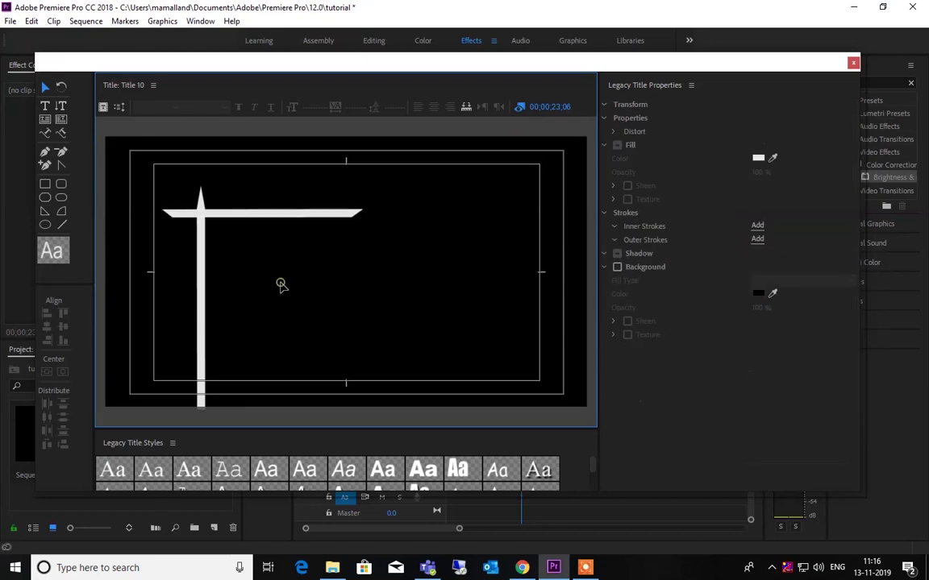
click(271, 216)
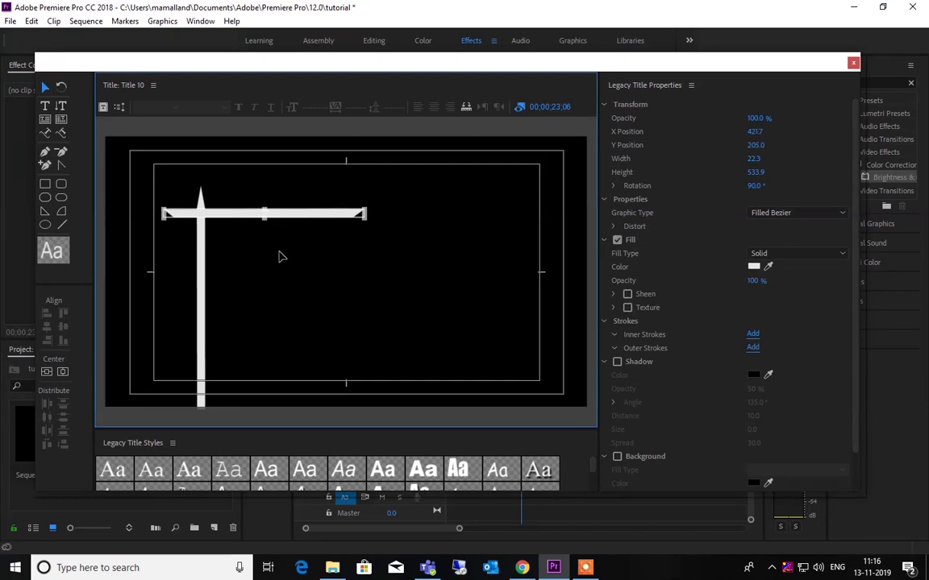
click(279, 254)
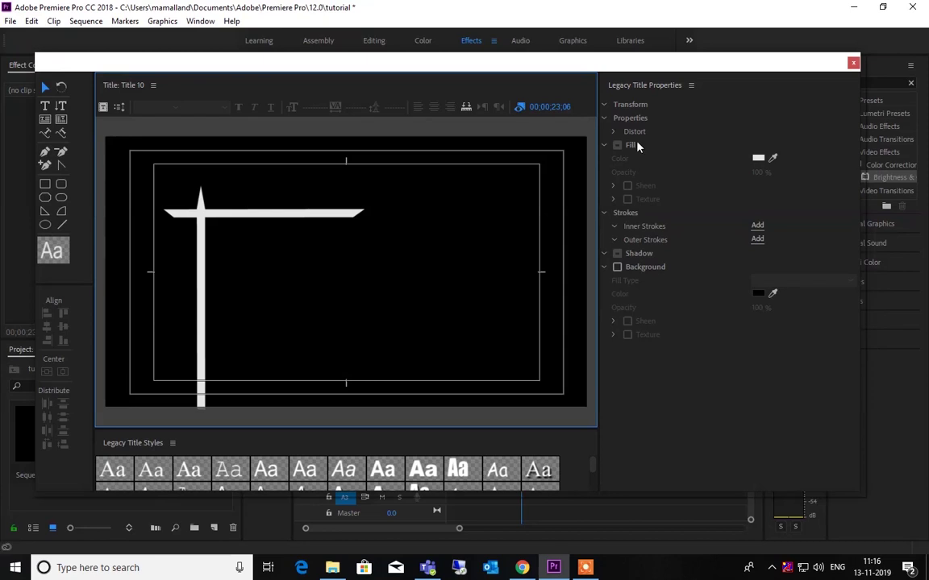
click(852, 64)
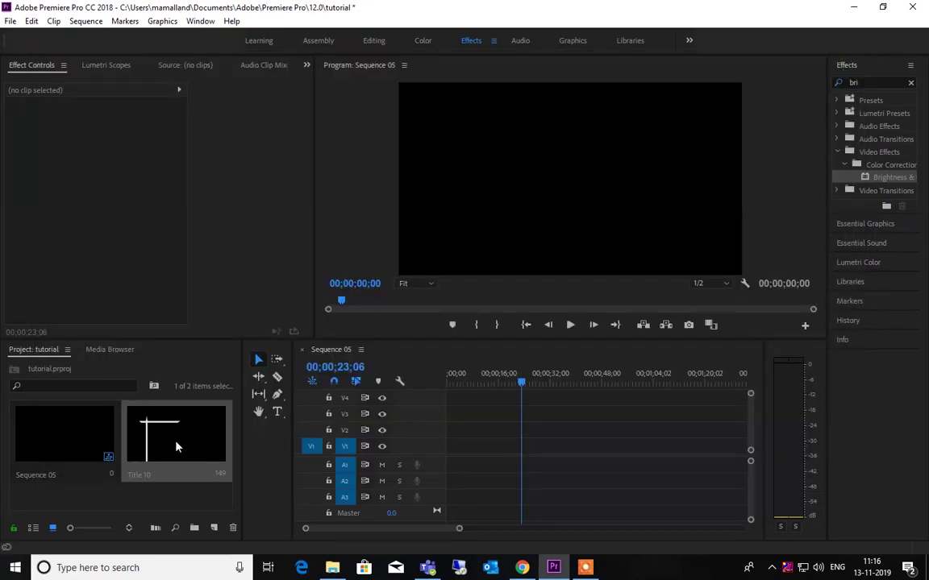
Create a new 1280 × 720 legacy title with the default timebase, pixel aspect ratio and name
click(10, 21)
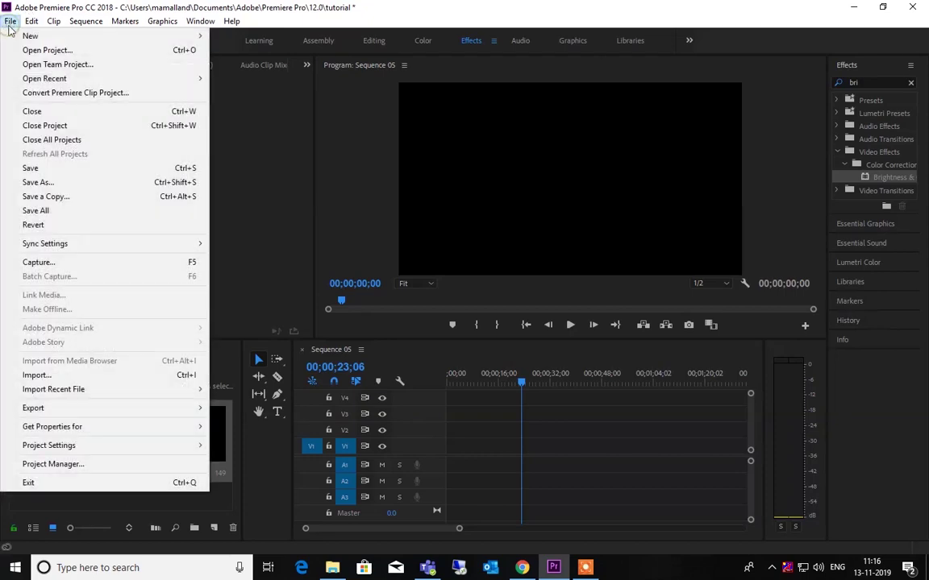
mouse_move(36, 38)
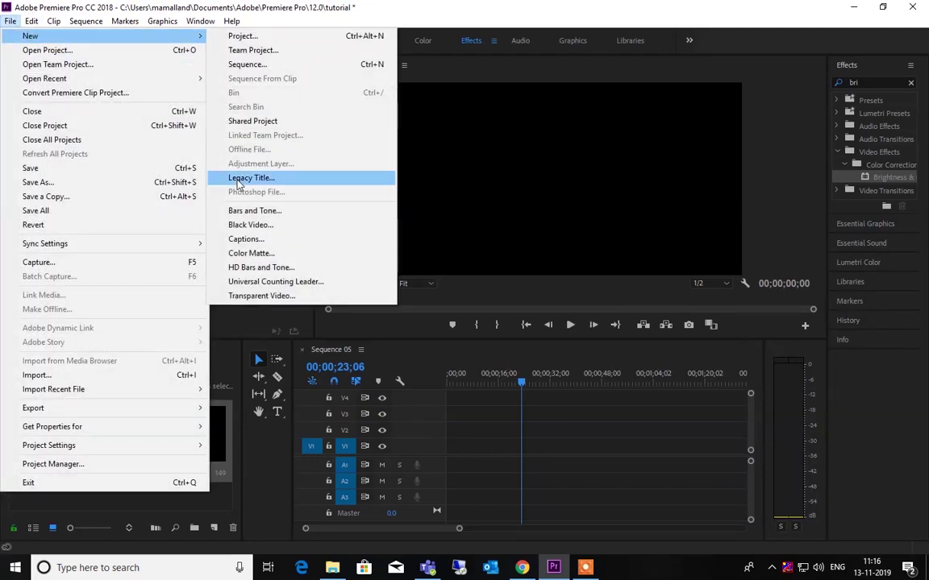
click(299, 176)
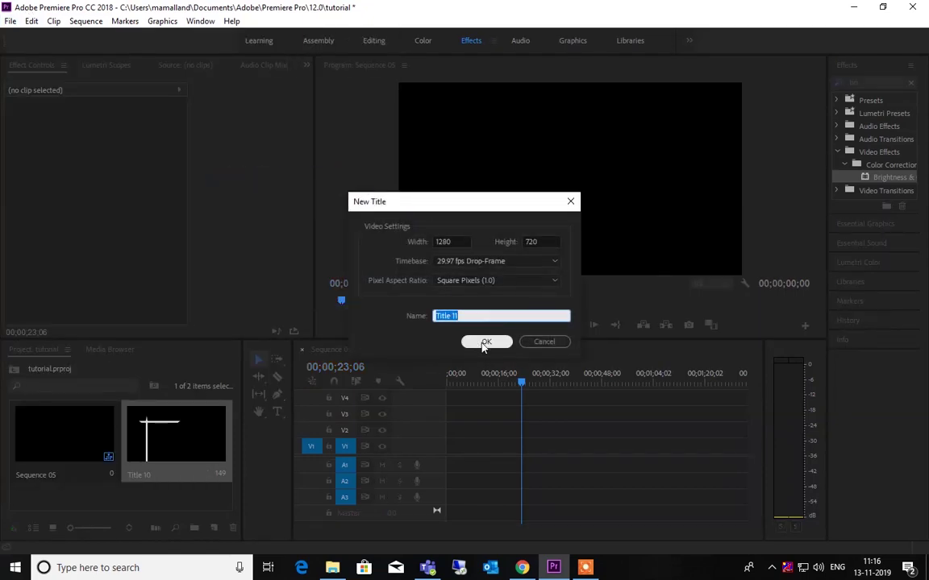
click(484, 344)
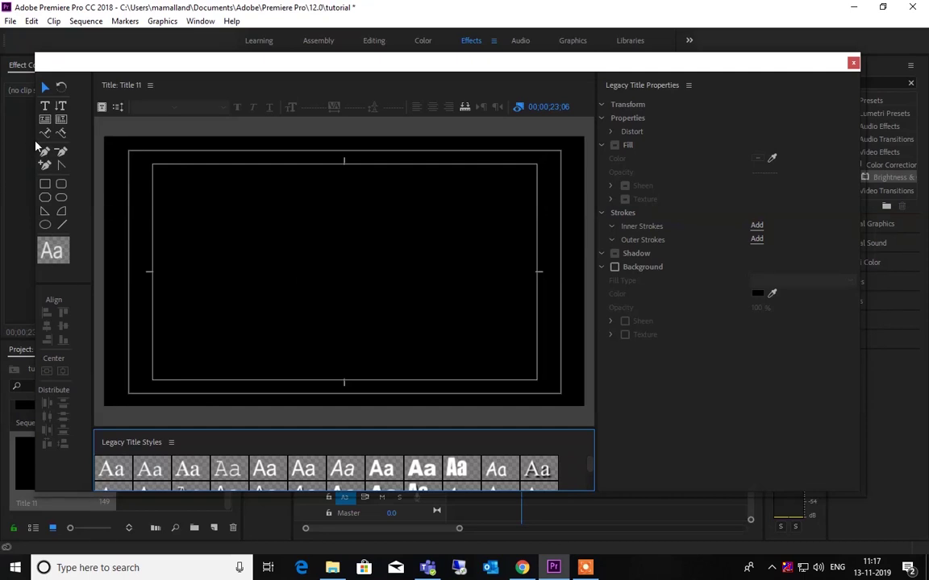
Draw a rectangle about 360 × 216 left of the title's center and fill it with red C50000
click(45, 184)
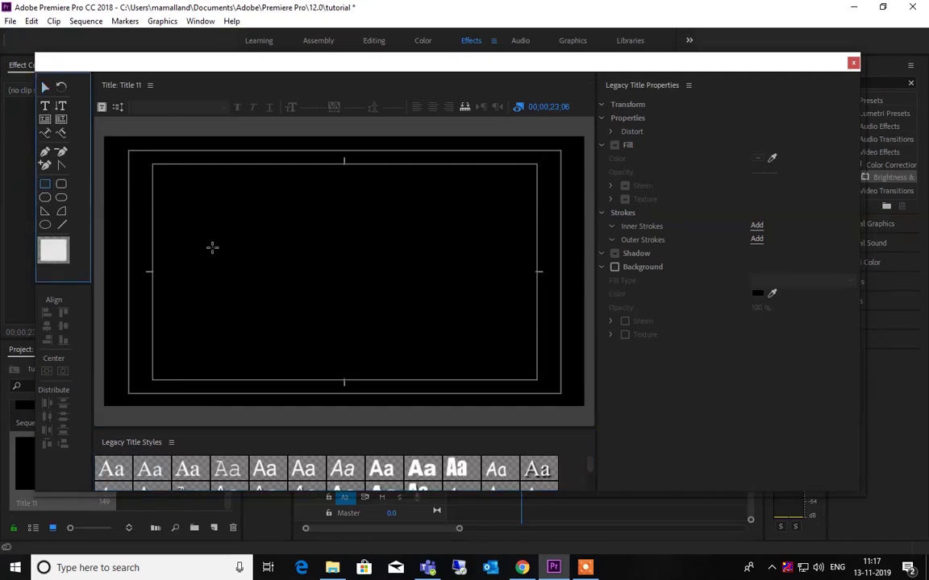
drag(223, 239, 357, 319)
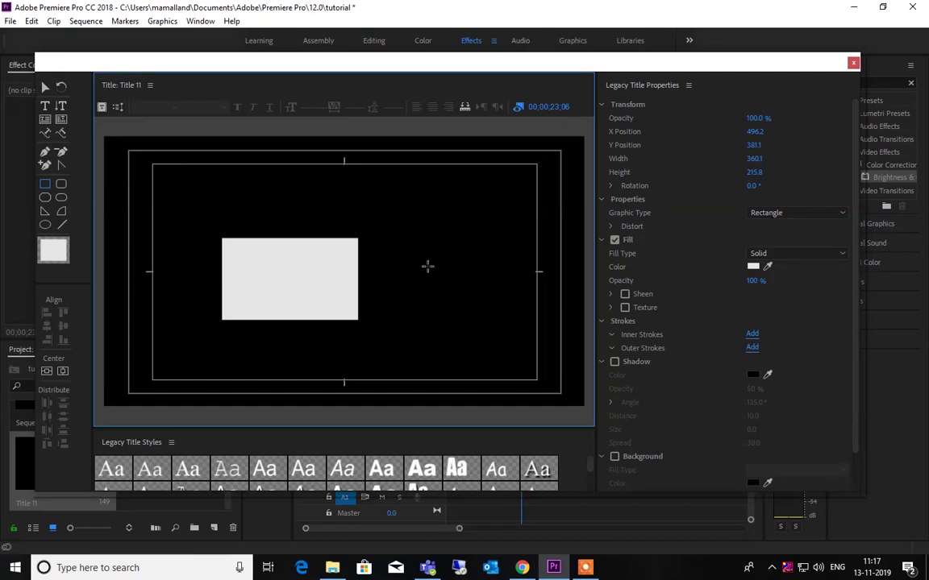
click(753, 266)
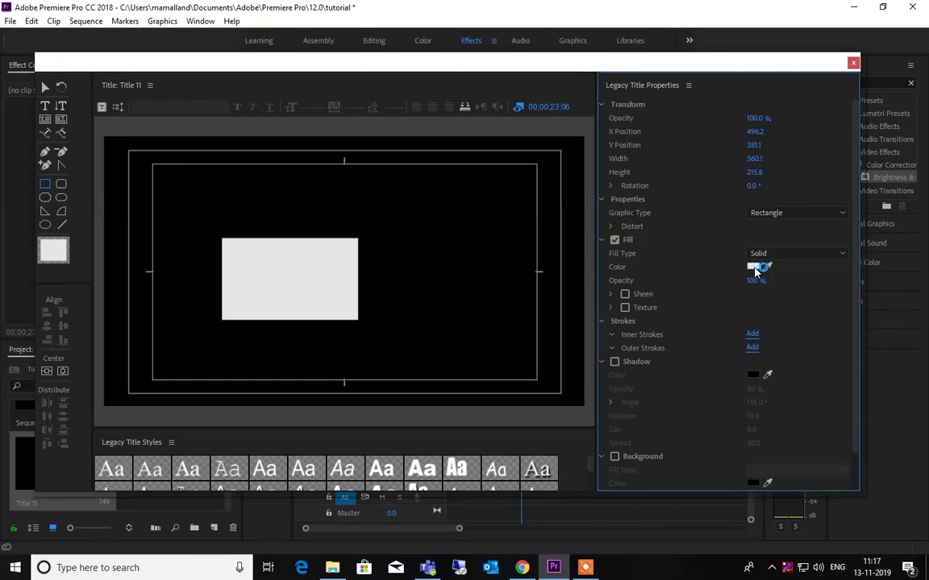
drag(472, 333, 484, 348)
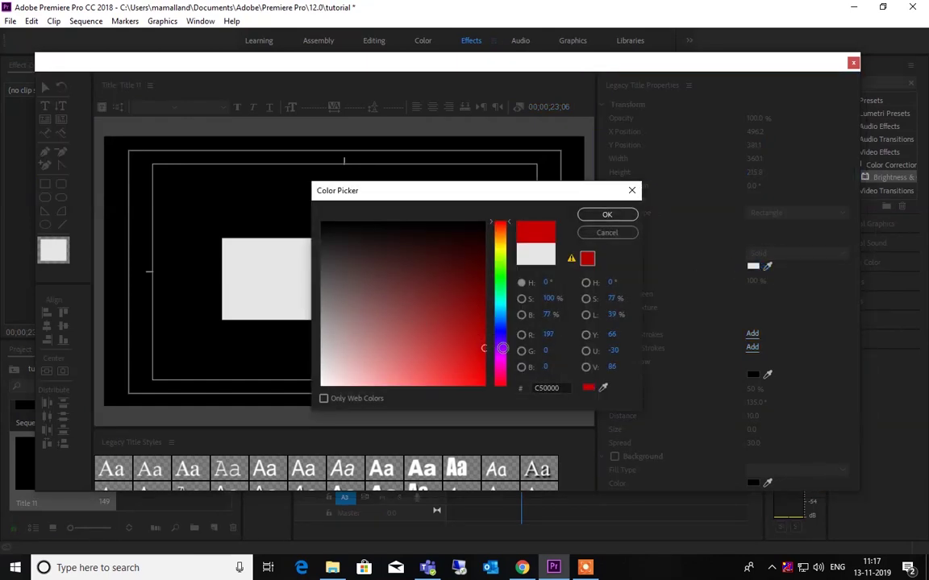
click(597, 217)
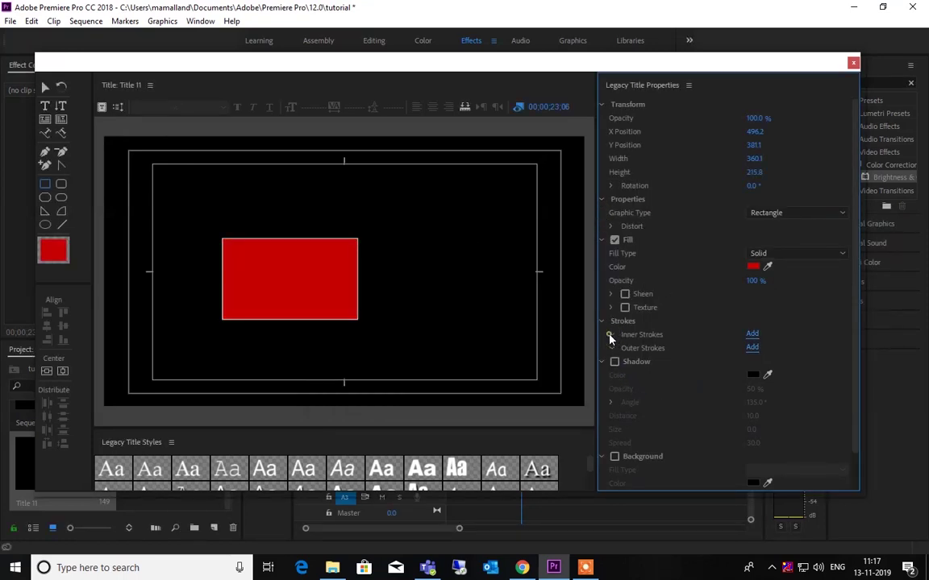
Add a white FFFFFF inner stroke of size 5 to the red rectangle
click(751, 334)
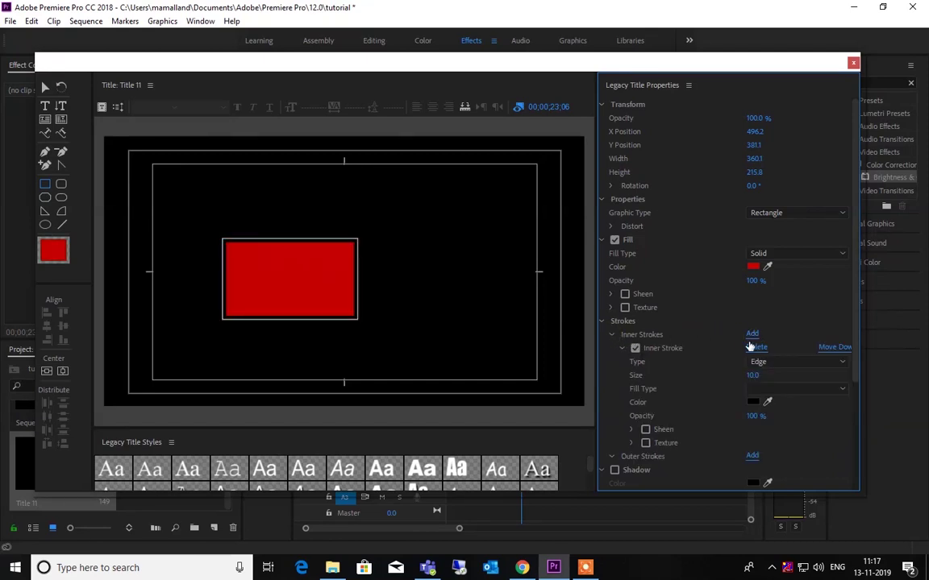
click(753, 402)
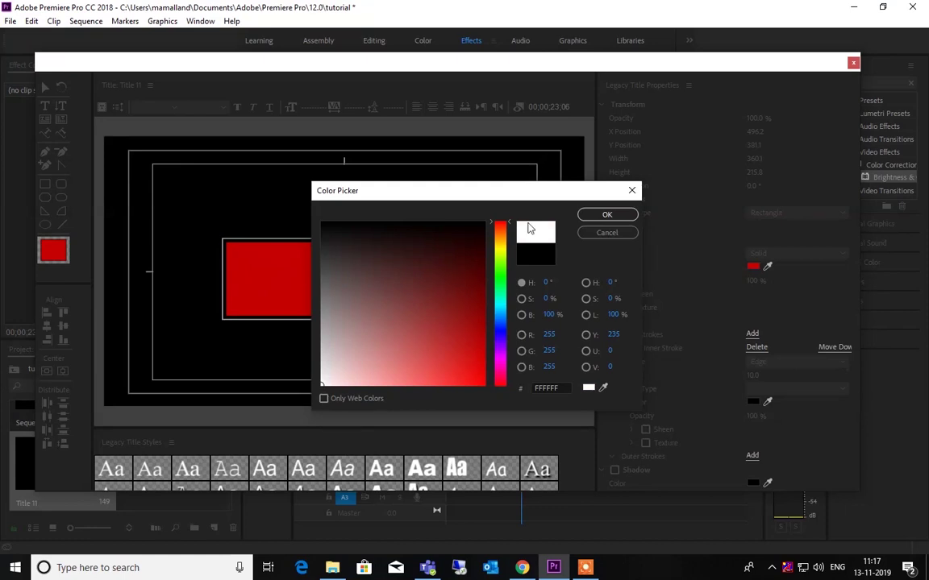
click(606, 214)
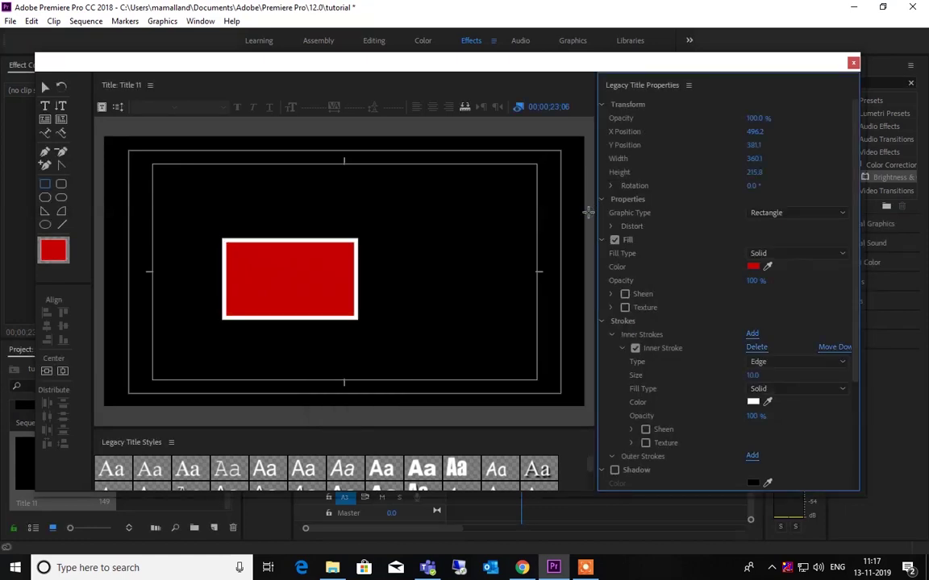
click(753, 375)
text(5)
key(Return)
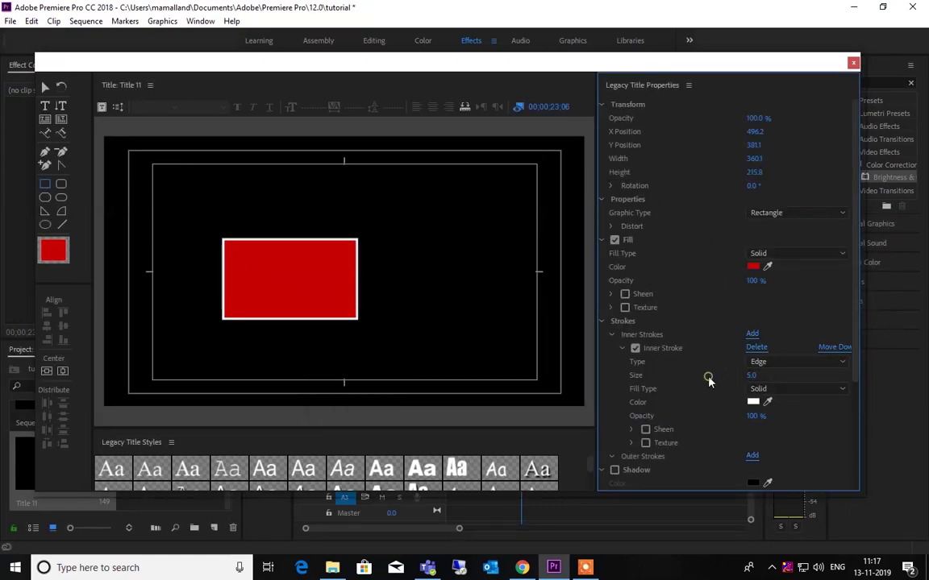
click(472, 258)
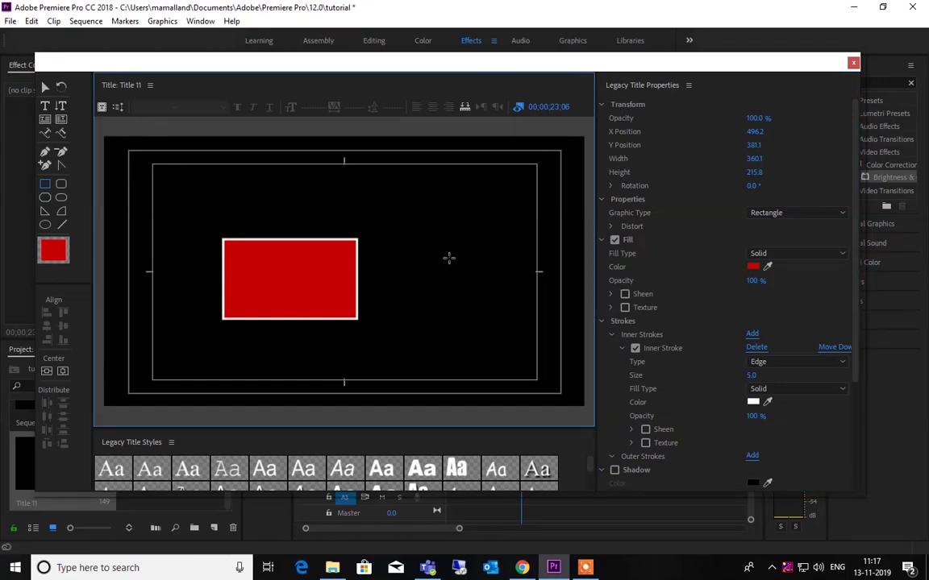
Add the text "FOR SALE" on two lines over the red rectangle and center-align it
click(45, 106)
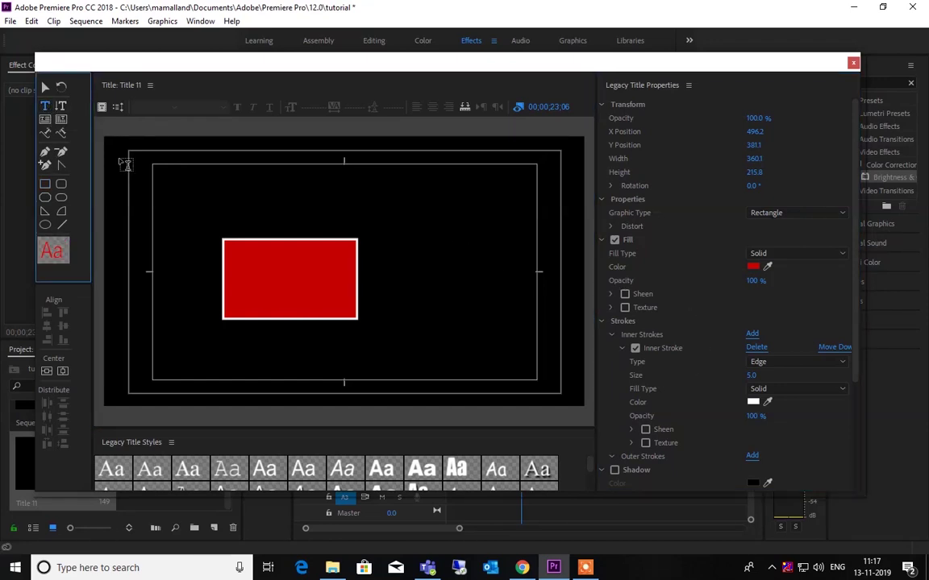
click(255, 268)
text(fo)
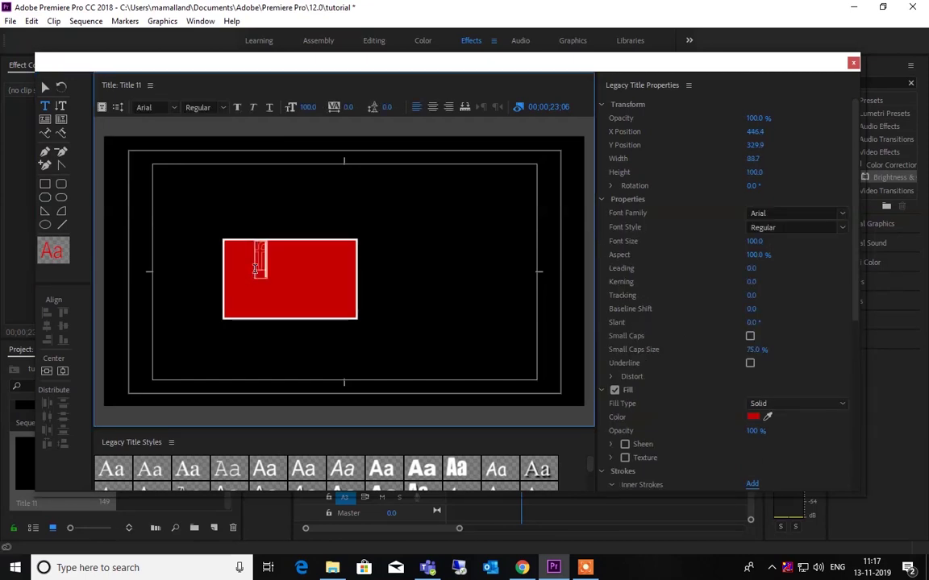
key(BackSpace)
key(BackSpace)
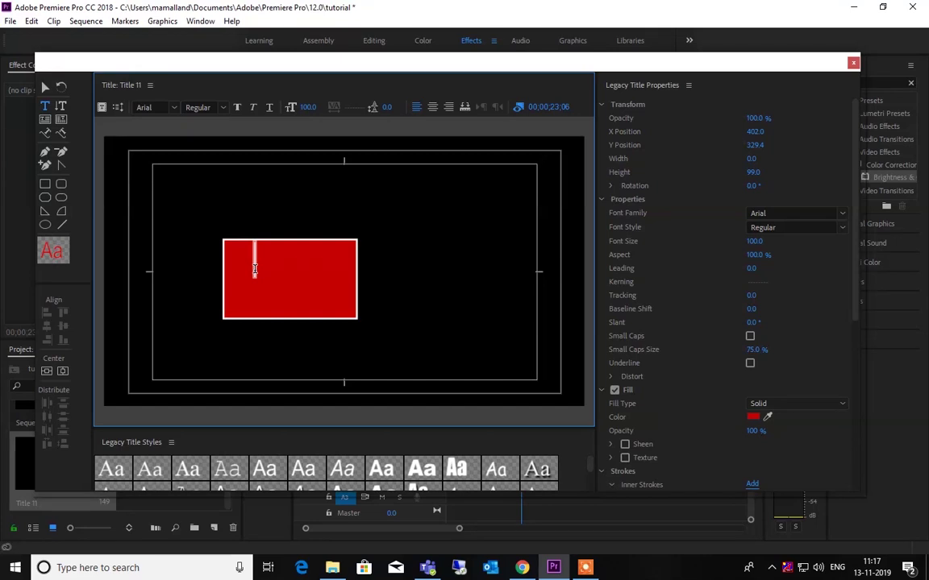
text(FOR)
key(Return)
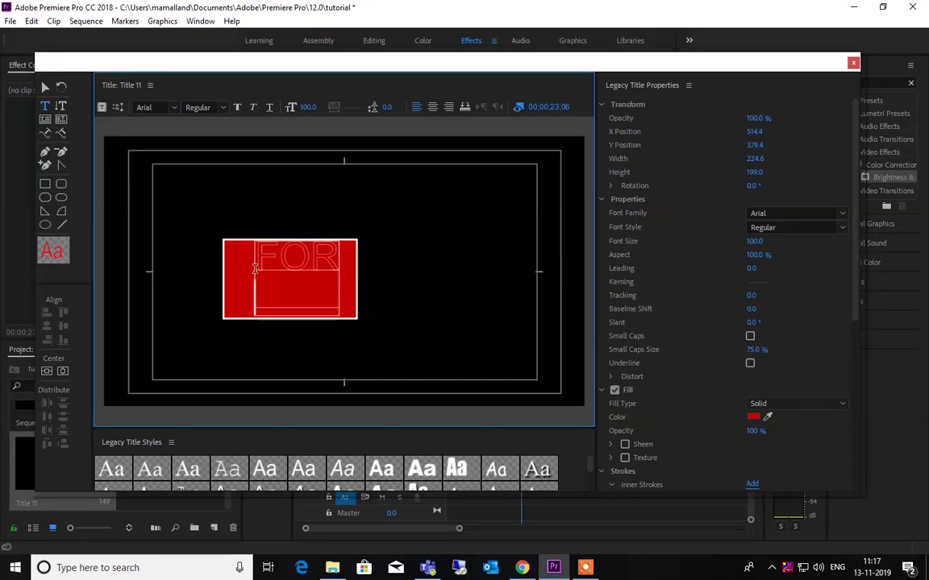
text(SALE)
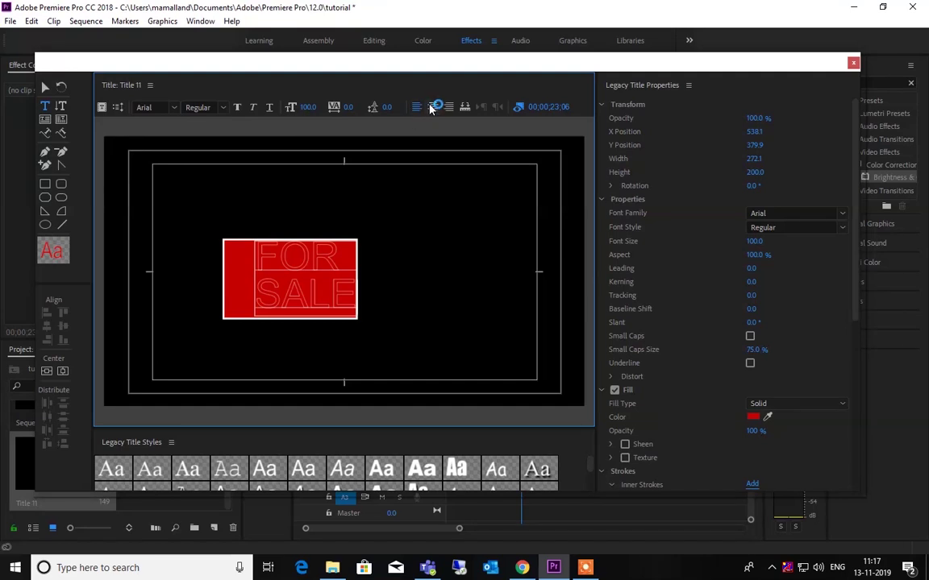
key(ctrl+a)
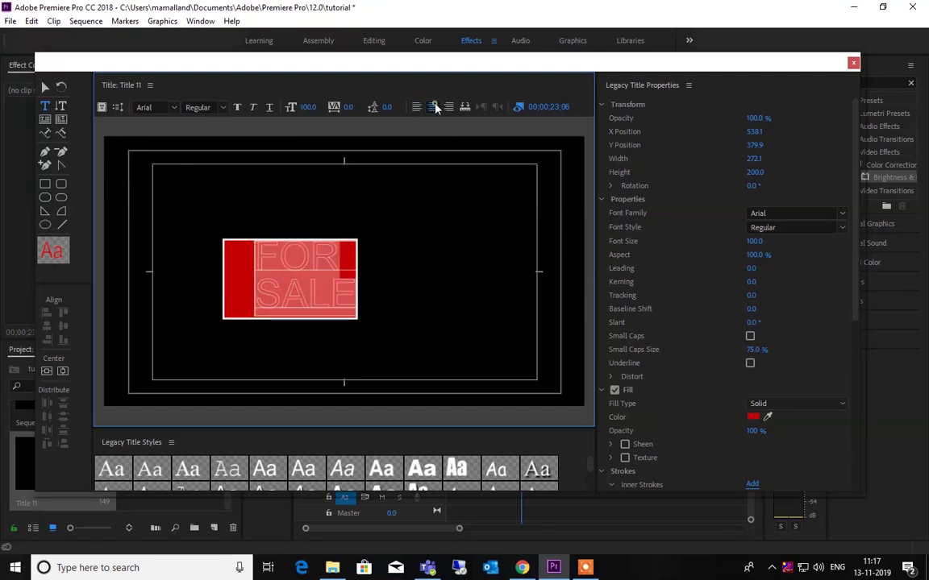
click(434, 107)
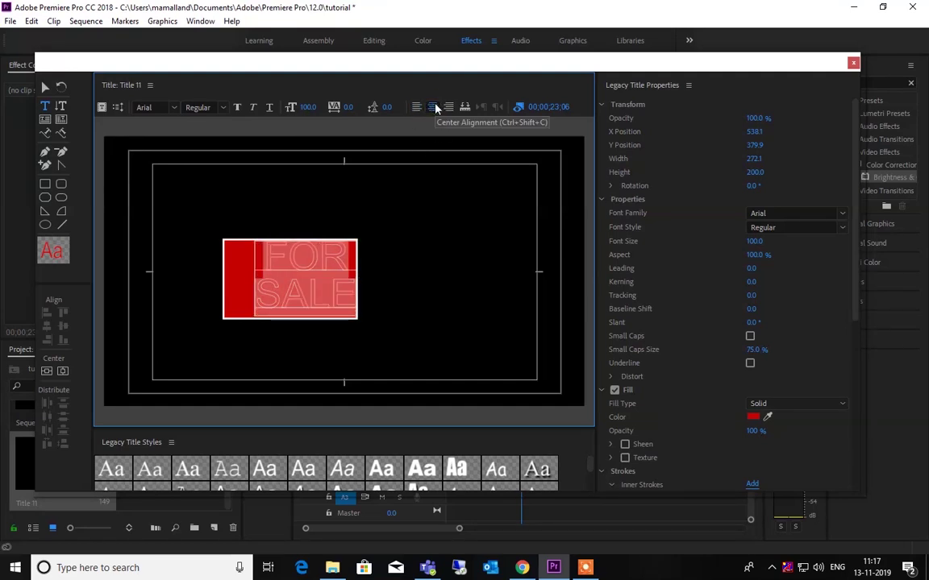
Fill the FOR SALE text with white FFFFFF and turn off its inner stroke
click(753, 417)
click(323, 223)
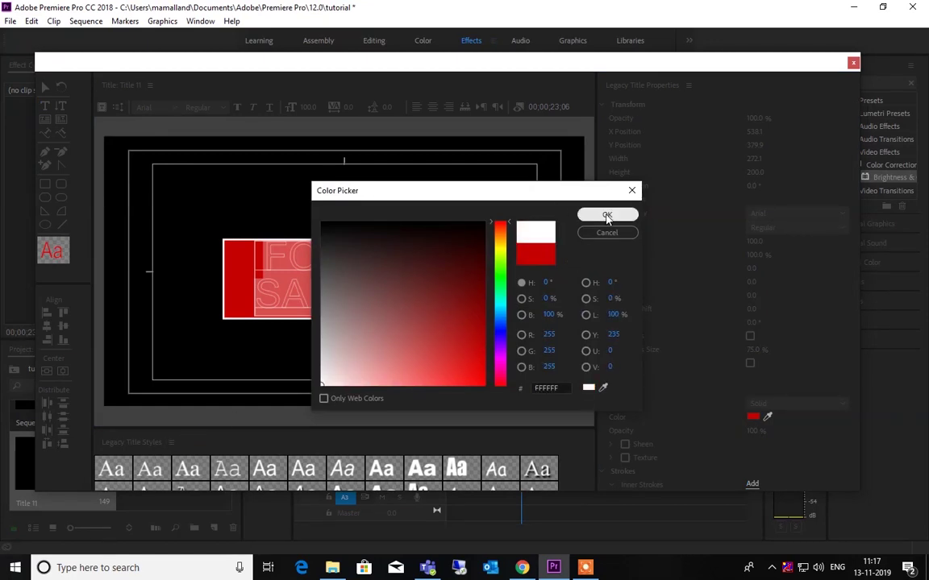
click(607, 216)
scroll(738, 380, down, 2)
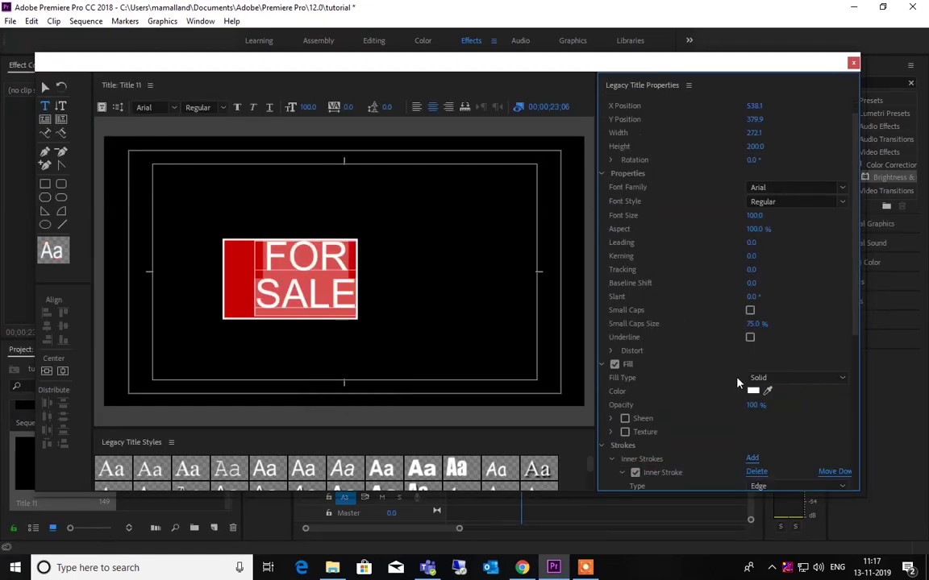
click(636, 474)
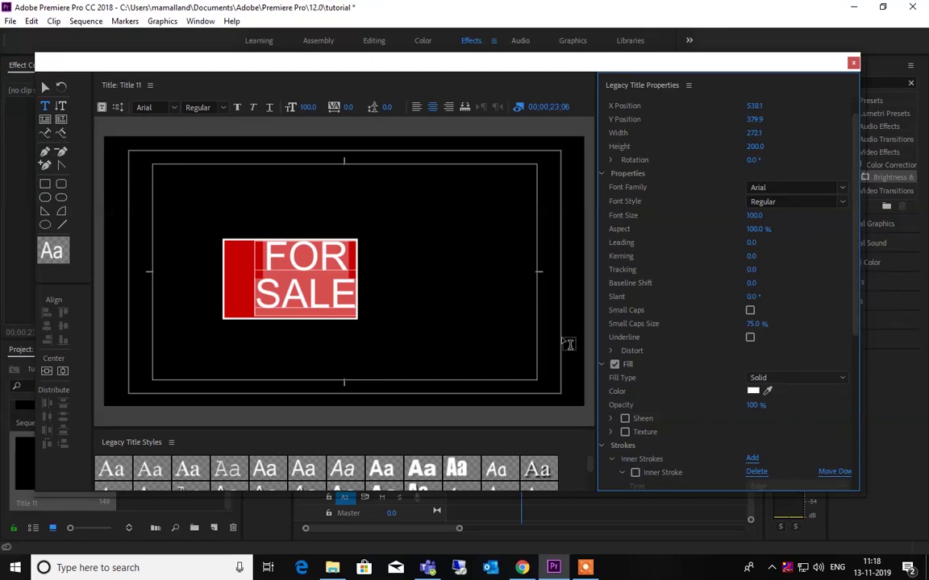
Set the FOR SALE text to the Black font style and center it inside the red rectangle
click(841, 202)
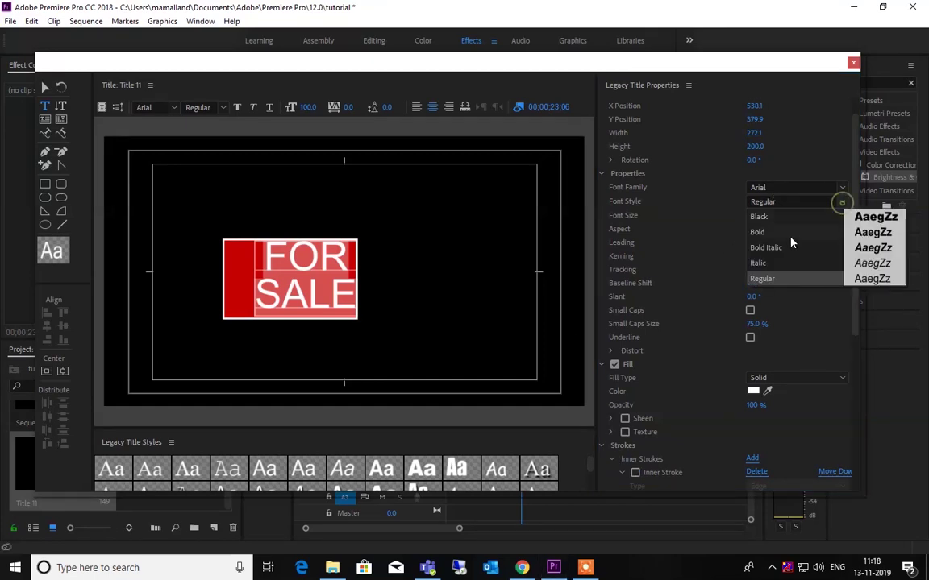
click(777, 216)
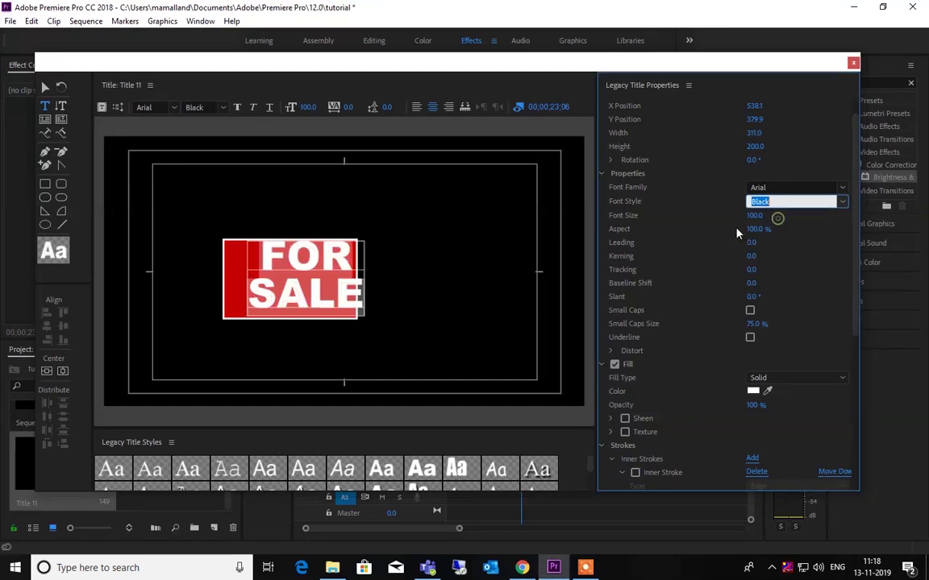
click(46, 87)
mouse_move(301, 269)
mouse_down()
mouse_move(276, 274)
mouse_move(283, 271)
mouse_up()
click(450, 262)
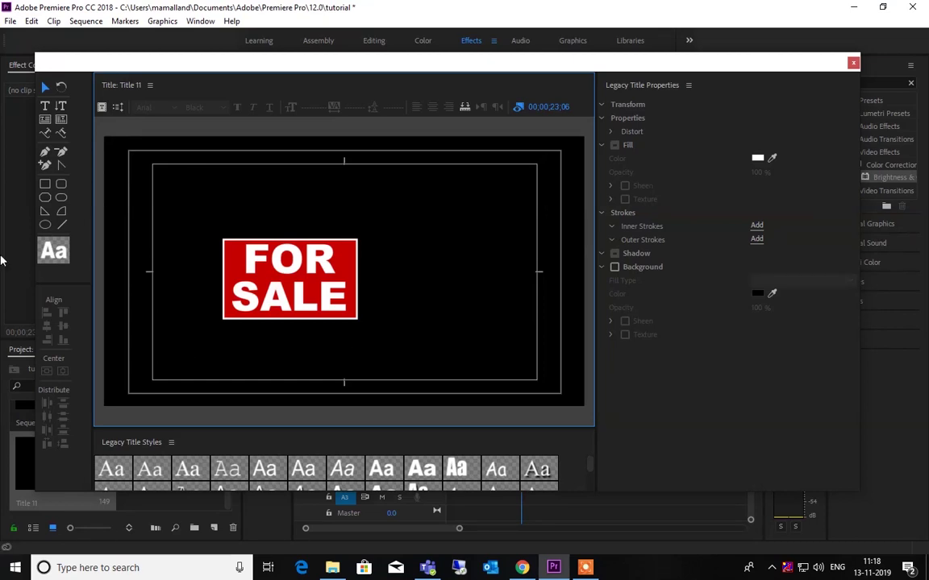
Draw a second rectangle about 209 × 78 to the right of the FOR SALE sign and fill it dark red
click(45, 184)
drag(403, 281, 482, 313)
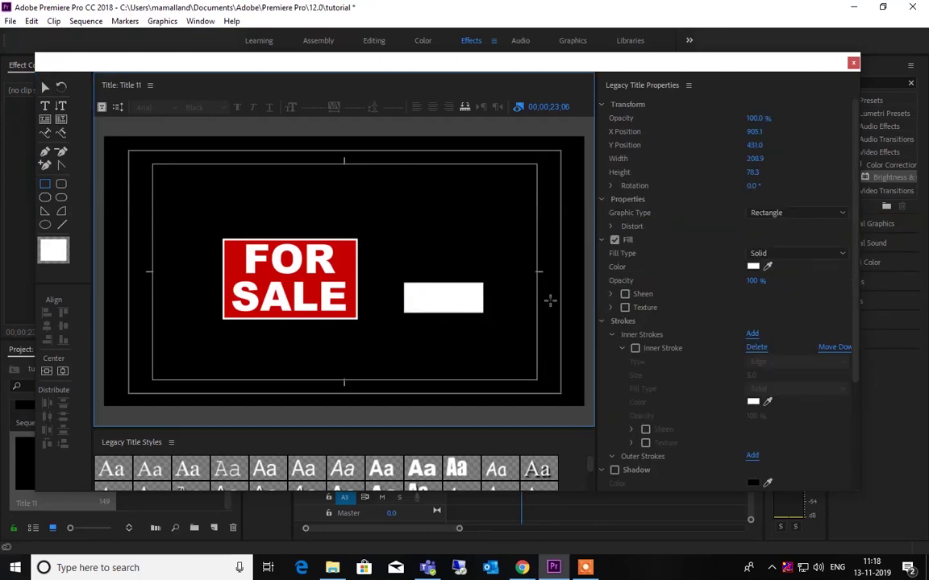
click(755, 268)
click(483, 275)
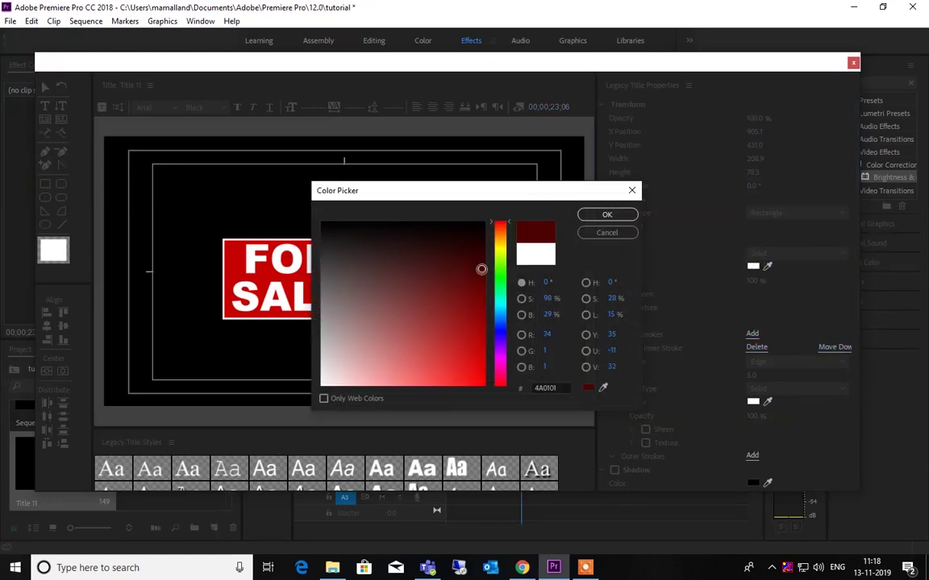
click(591, 214)
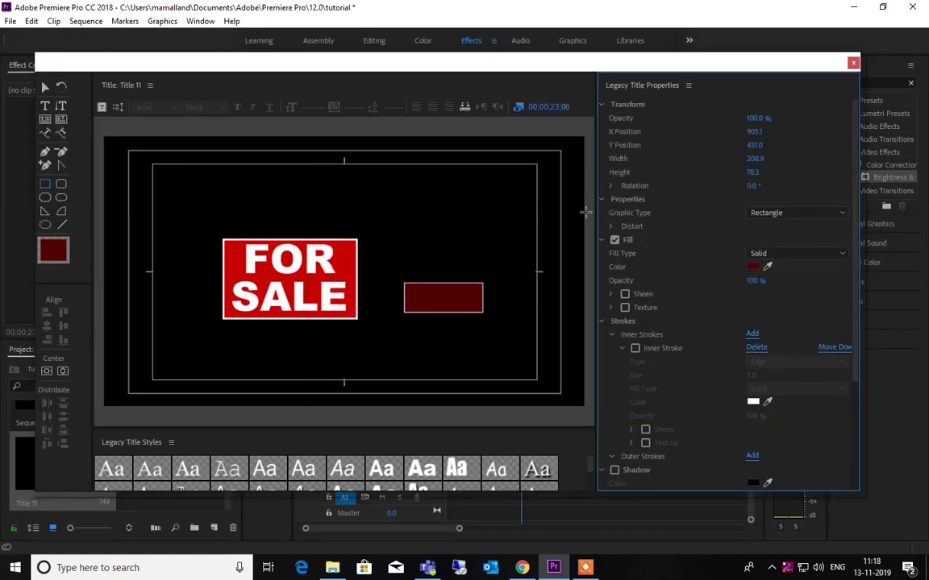
Enable the dark red rectangle's white inner stroke and set its size to 3
click(636, 349)
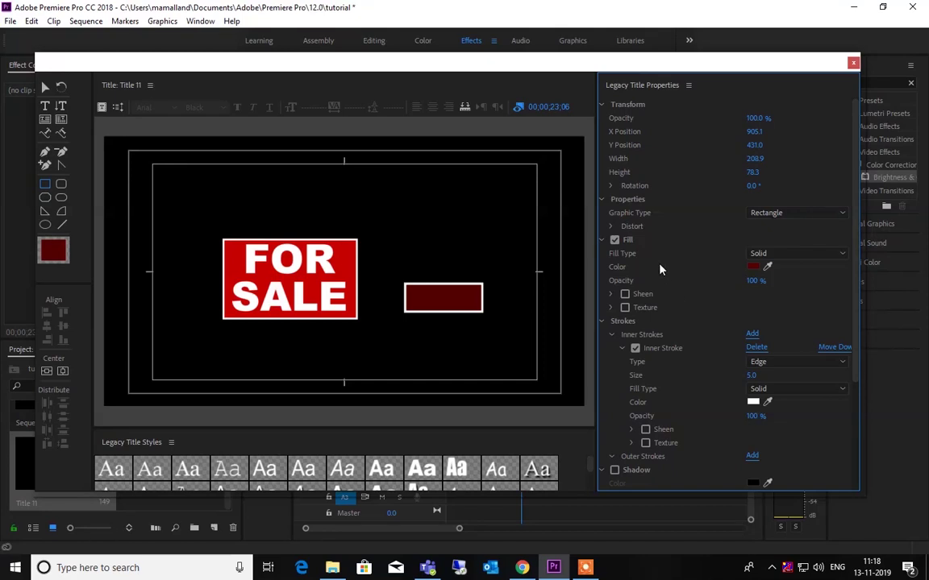
click(754, 375)
click(516, 330)
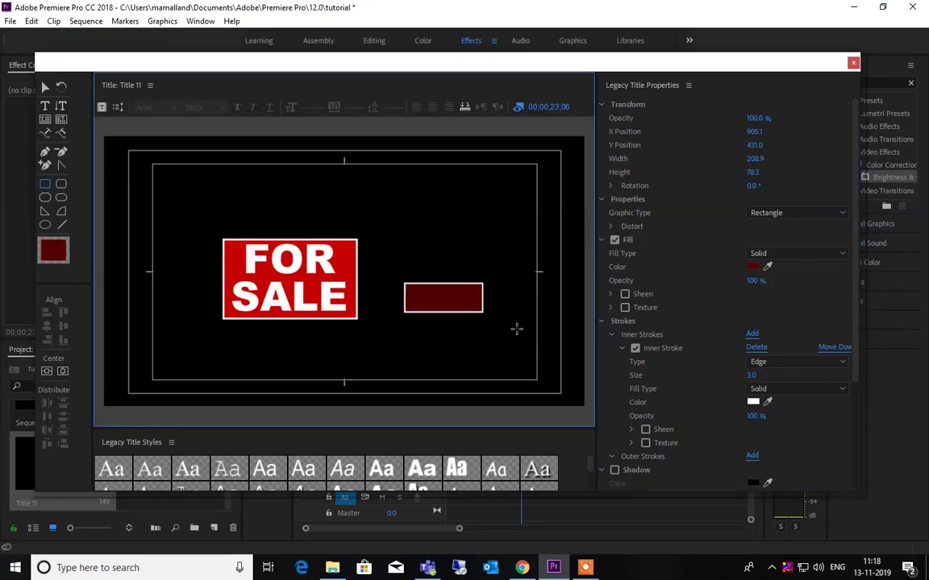
Add the text SOLD in uppercase over the dark red rectangle
click(45, 106)
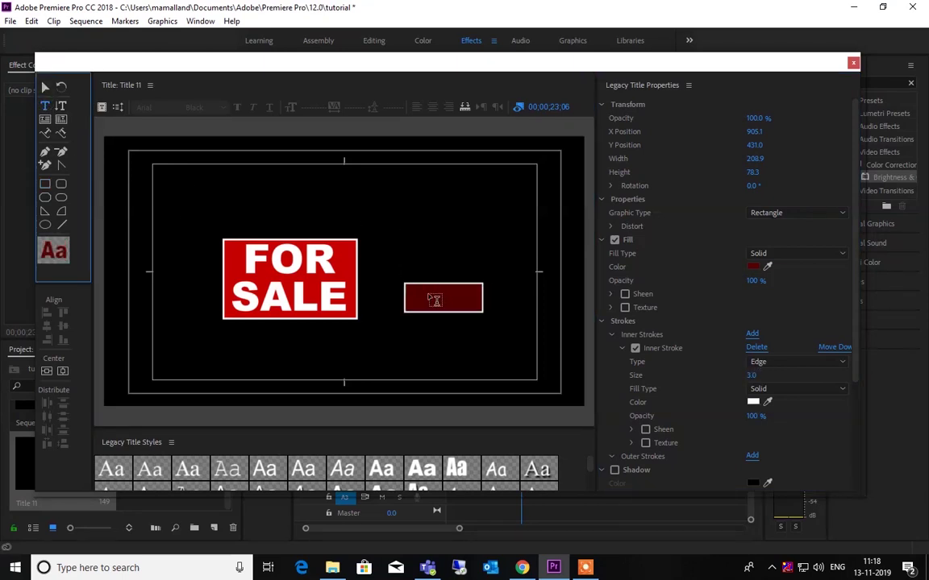
click(425, 283)
text(sold)
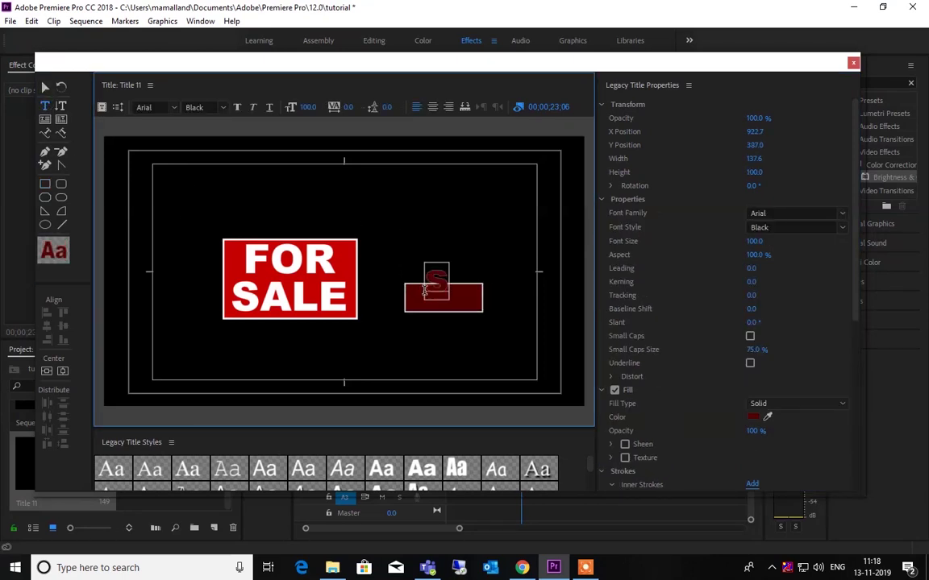
key(BackSpace)
key(BackSpace)
key(BackSpace)
key(BackSpace)
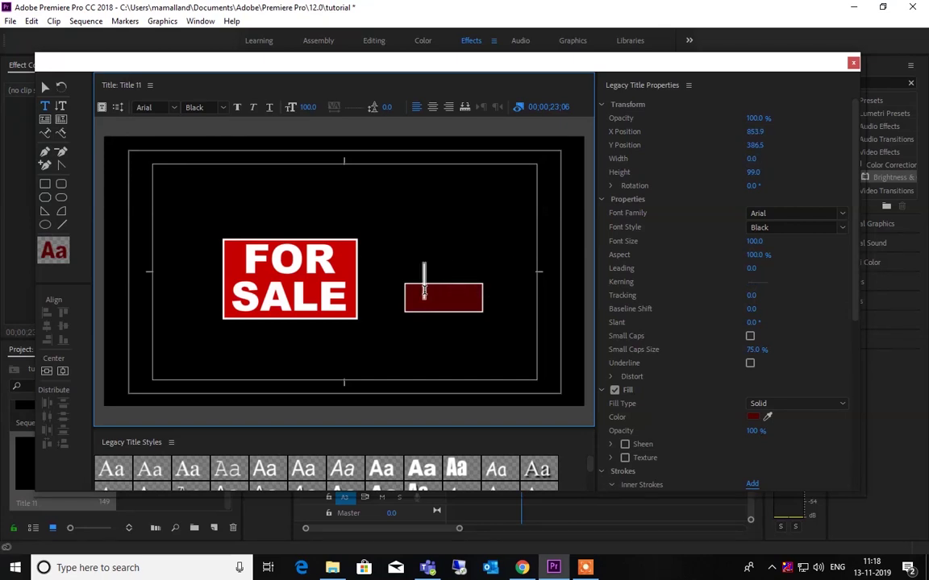
text(SOLD)
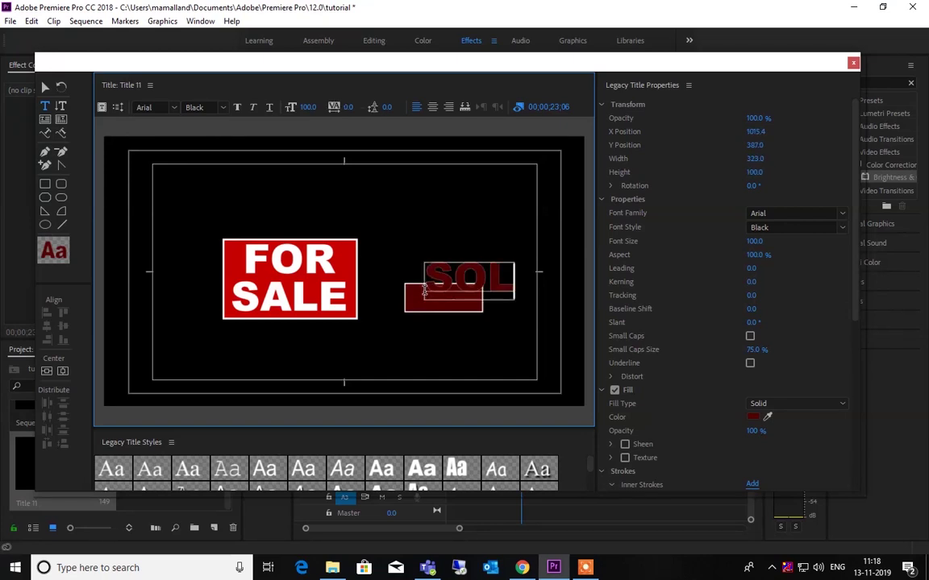
Shrink the SOLD text to about 199 × 57, center it inside the dark red rectangle and fill it white
click(45, 87)
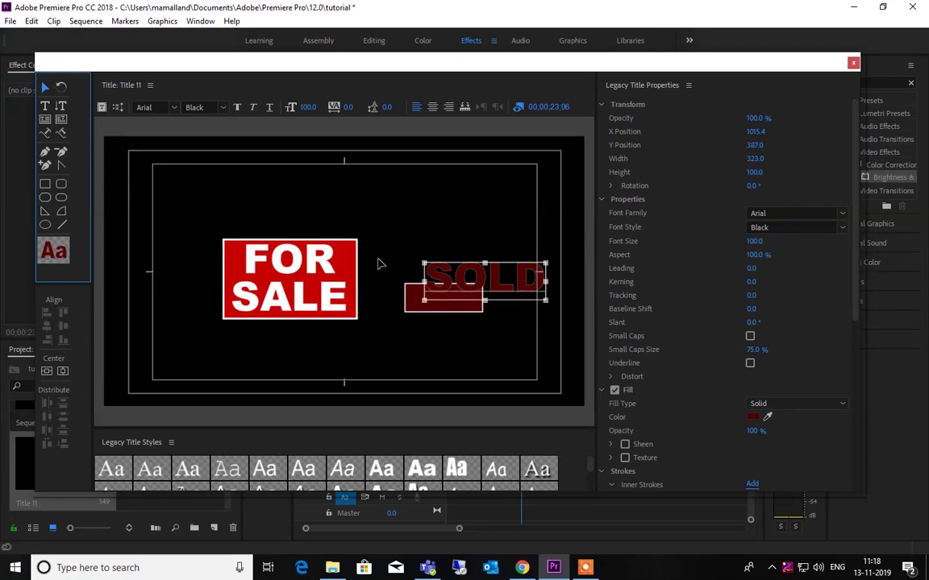
drag(422, 265, 446, 303)
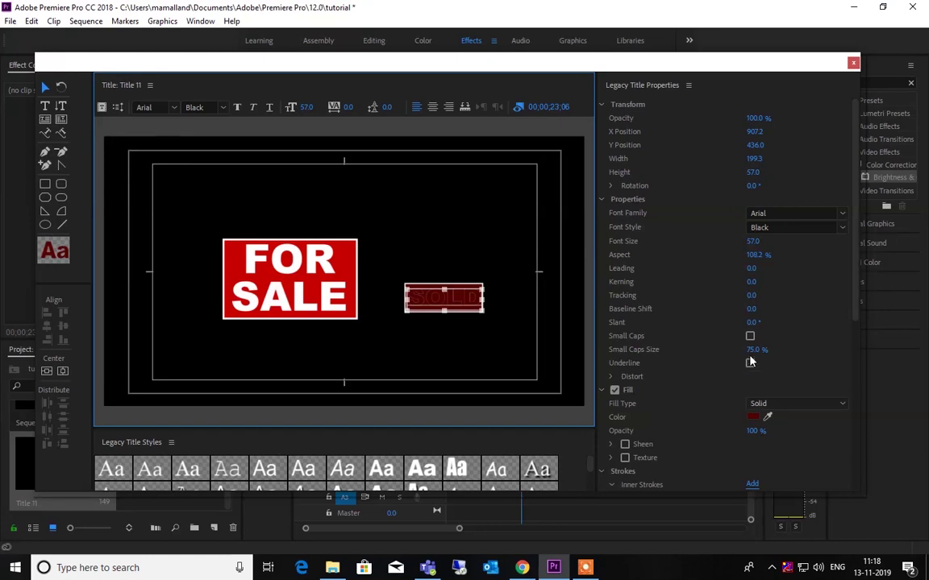
click(753, 416)
click(322, 222)
click(606, 215)
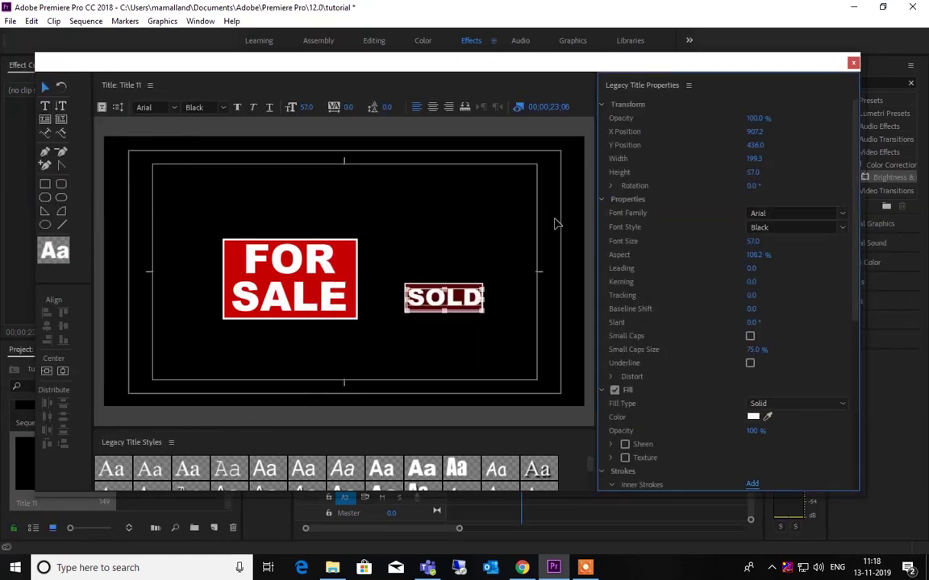
click(45, 87)
click(441, 242)
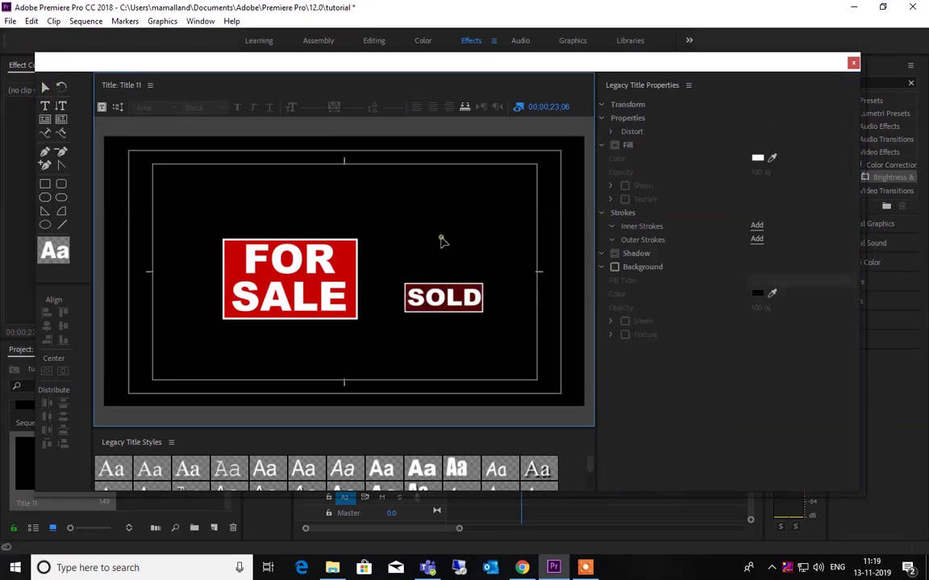
click(470, 305)
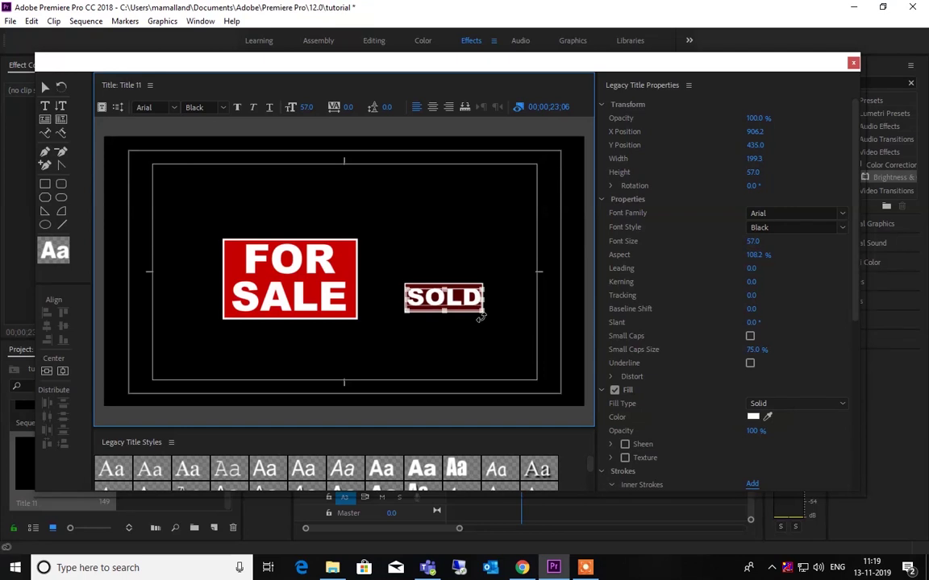
click(481, 272)
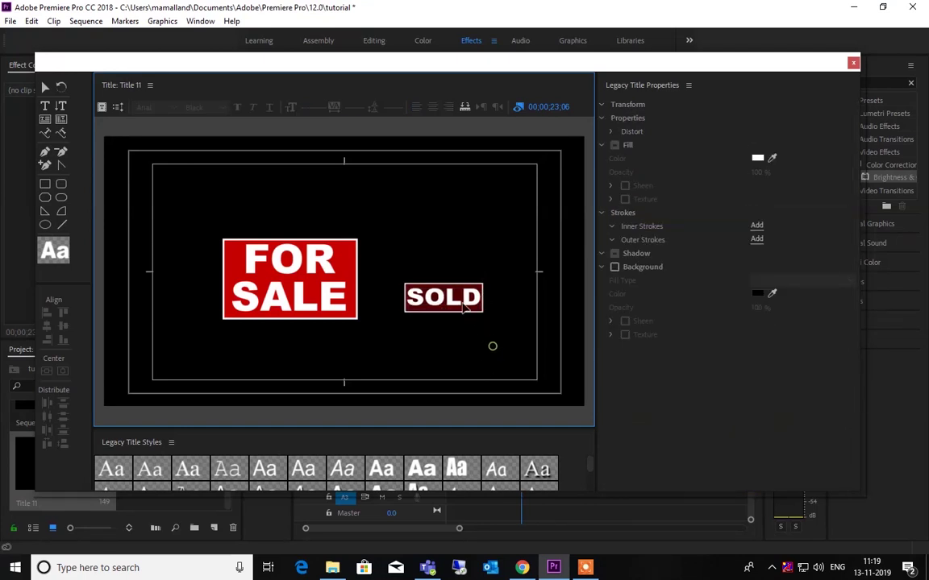
Move the SOLD text and its rectangle together onto the middle of the FOR SALE board, shrink them slightly and rotate to about 348.7°
drag(447, 300, 301, 282)
drag(342, 257, 324, 257)
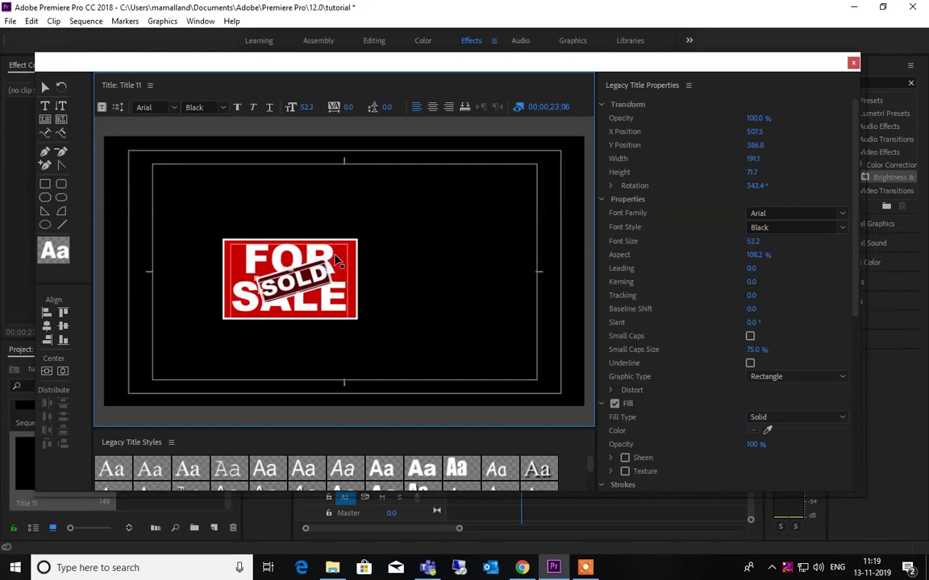
drag(326, 255, 335, 256)
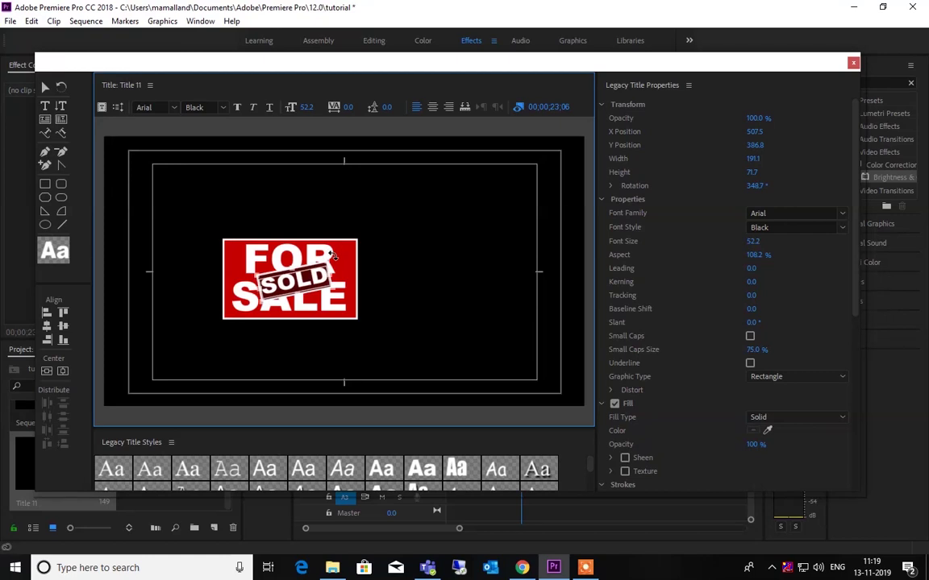
click(348, 261)
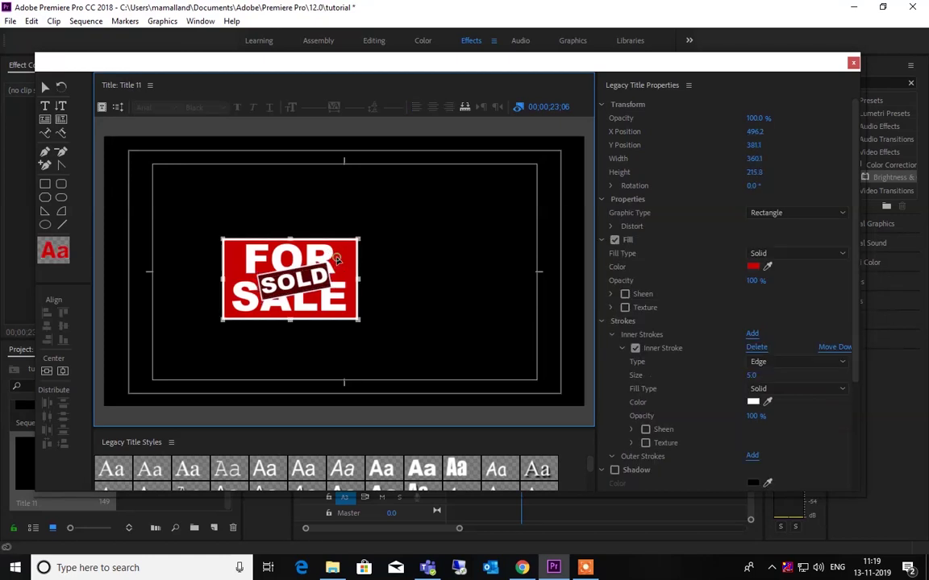
click(418, 261)
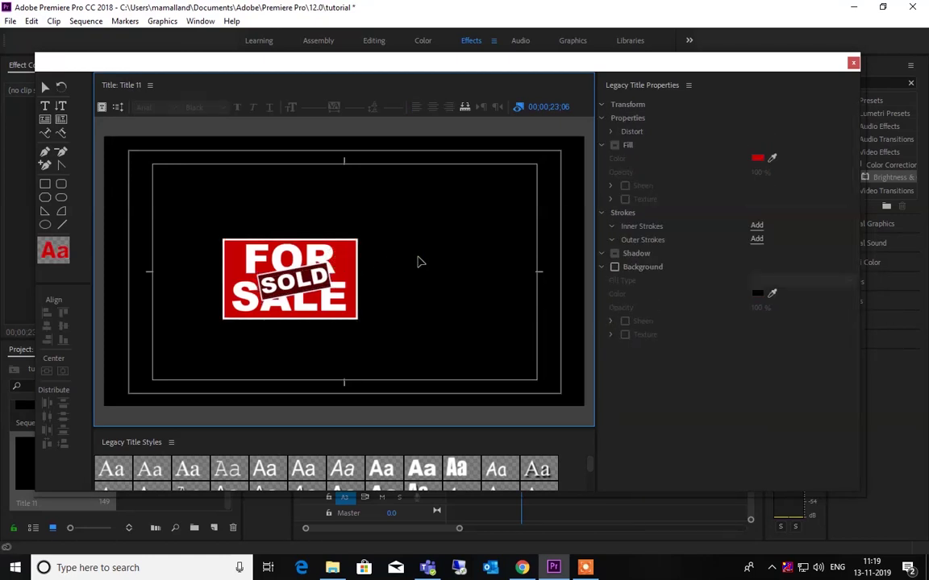
Draw a thin vertical bar to the right of the board, fill it white and narrow it to about 10 × 130
click(46, 183)
drag(408, 262, 414, 310)
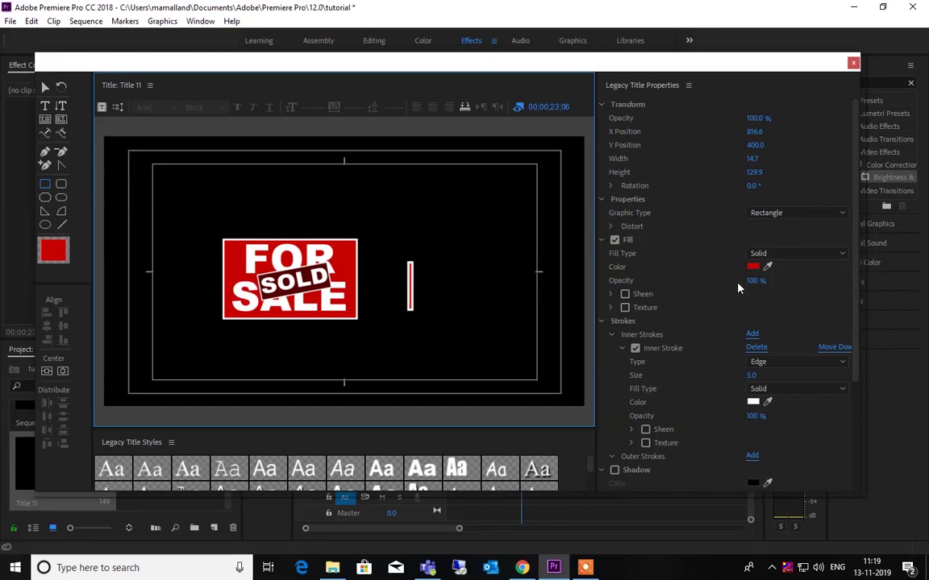
click(753, 266)
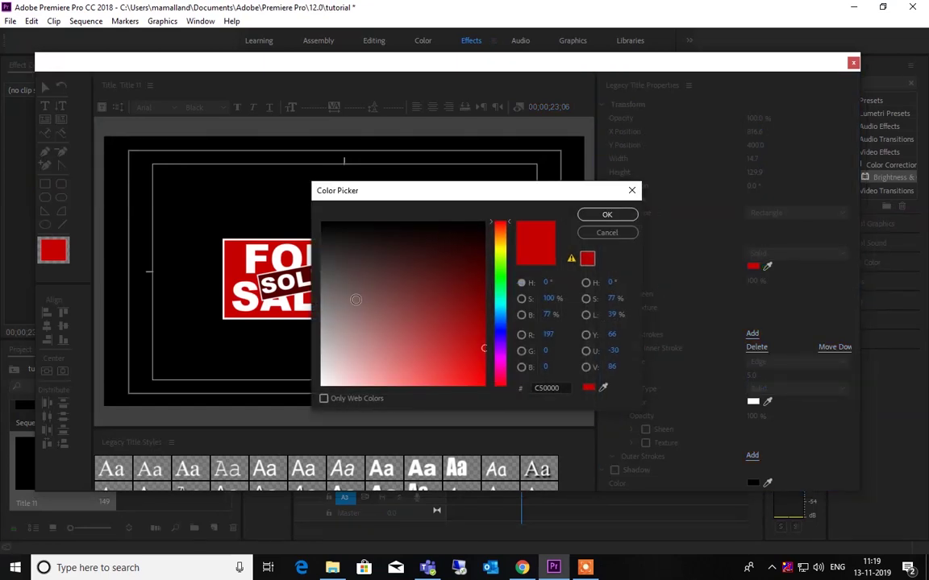
click(582, 215)
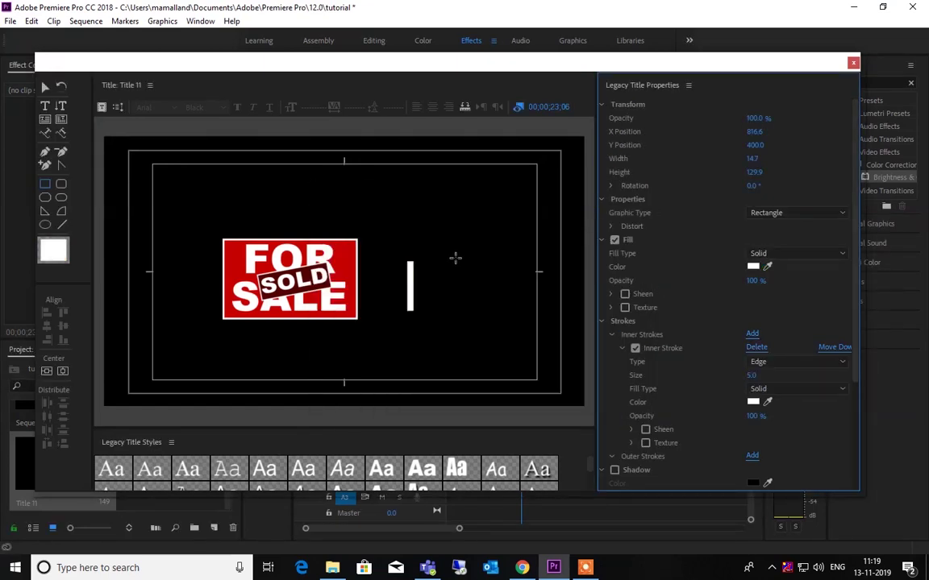
click(46, 87)
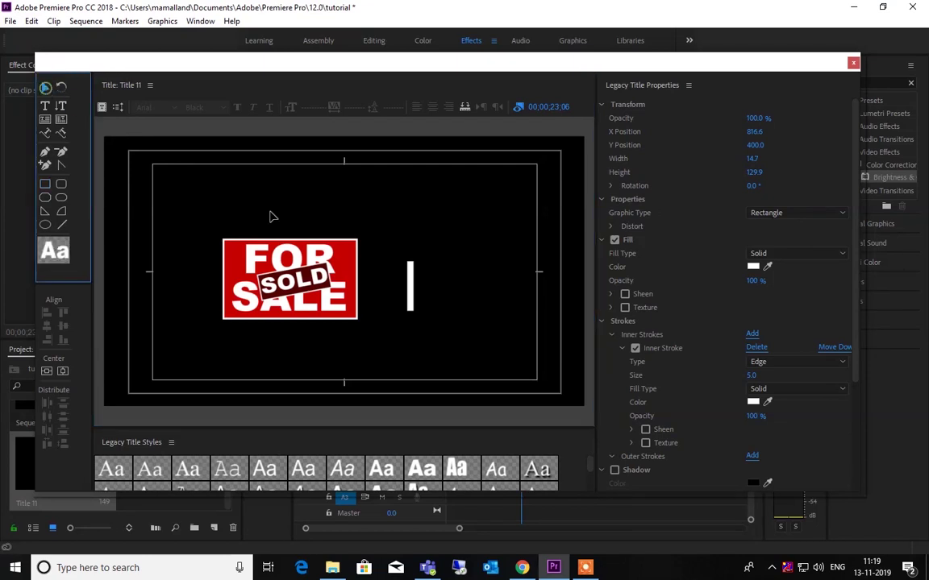
click(432, 253)
click(412, 298)
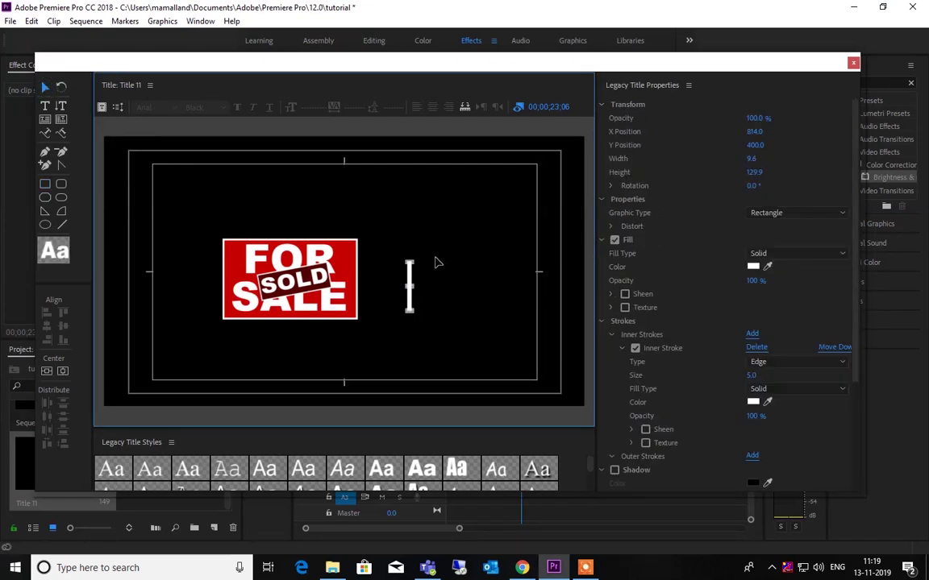
click(435, 260)
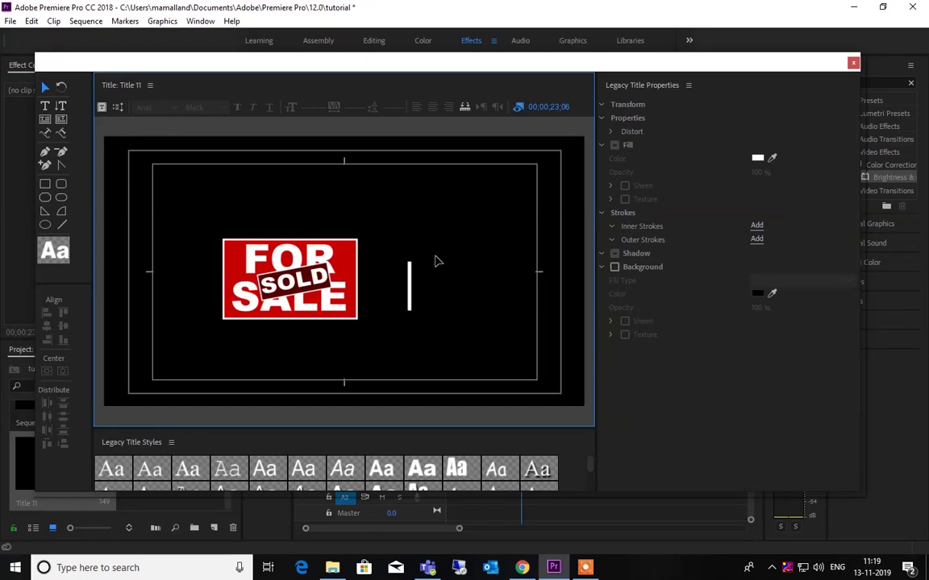
Enable Sheen on the white bar's fill with an angle of -3° and a size of 43
click(411, 288)
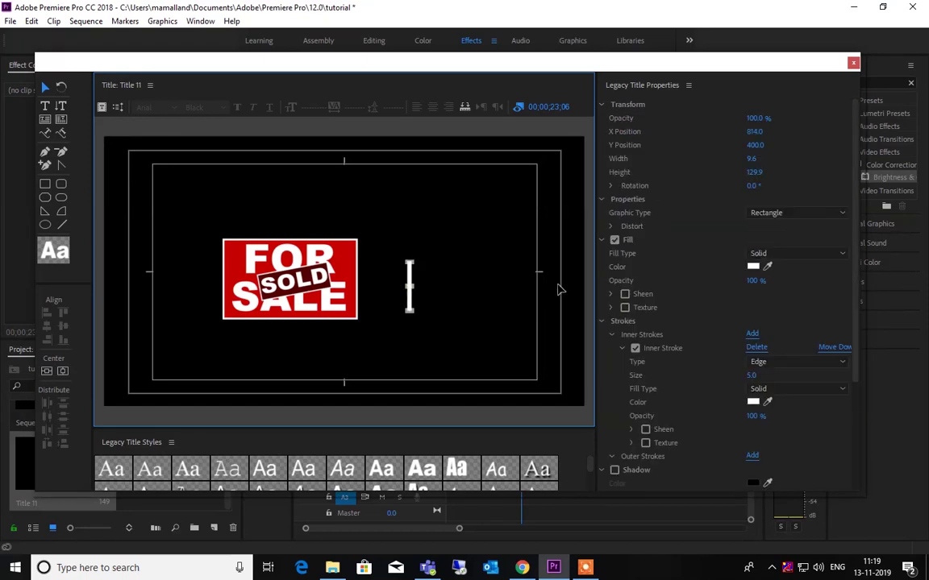
click(624, 295)
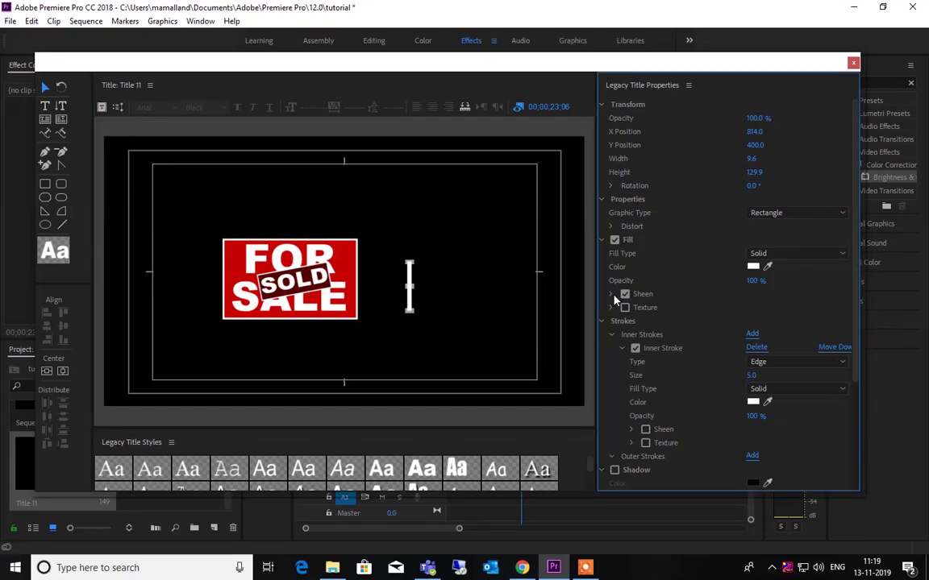
click(612, 294)
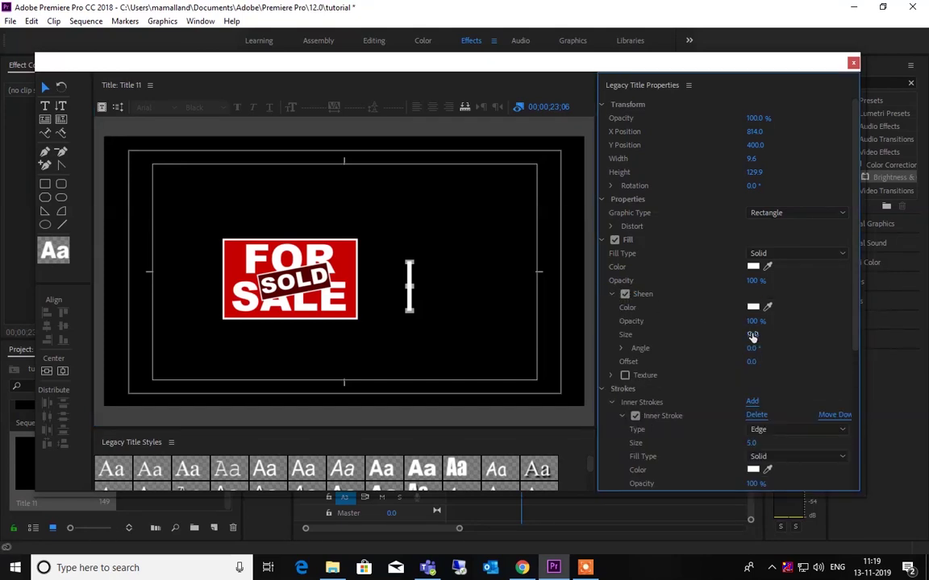
drag(753, 337, 755, 342)
click(756, 348)
text(0)
key(Return)
click(752, 349)
text(3)
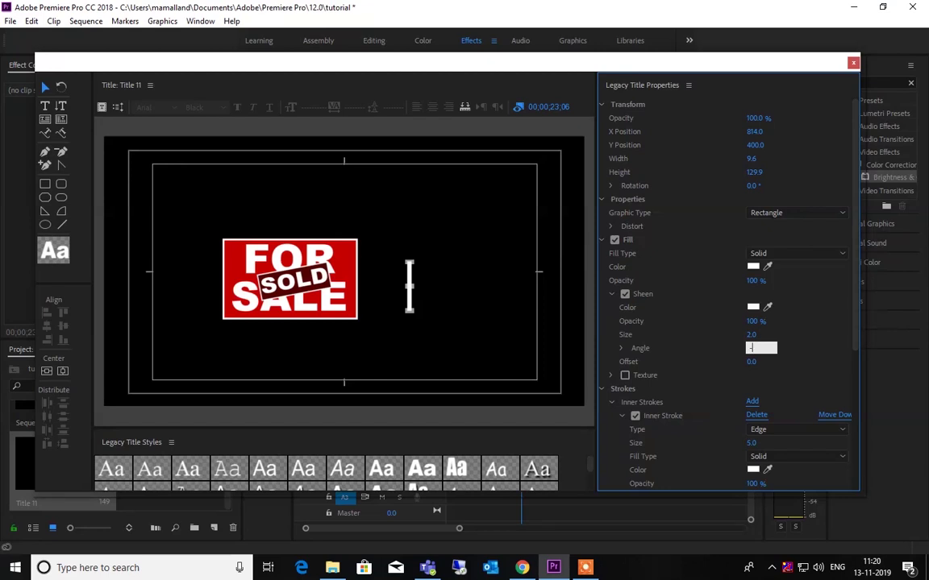
key(Return)
drag(756, 337, 771, 336)
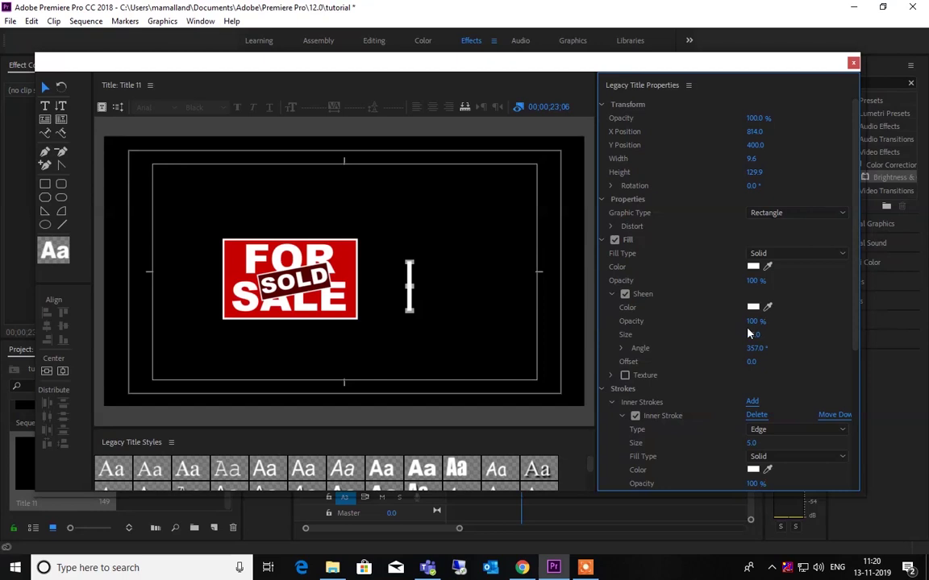
Move the white bar onto the board's upper edge near its left end and shorten it to about 106 high
click(482, 306)
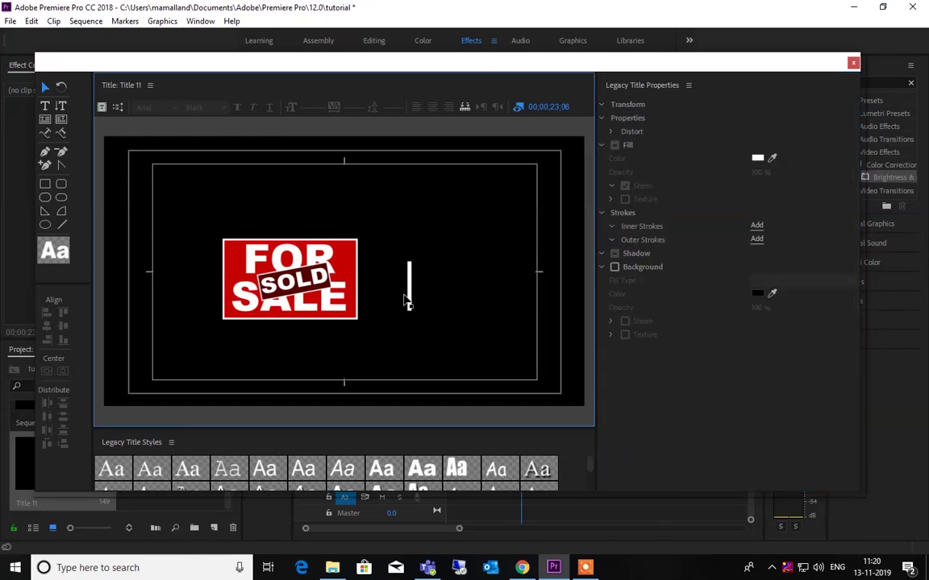
drag(411, 300, 239, 231)
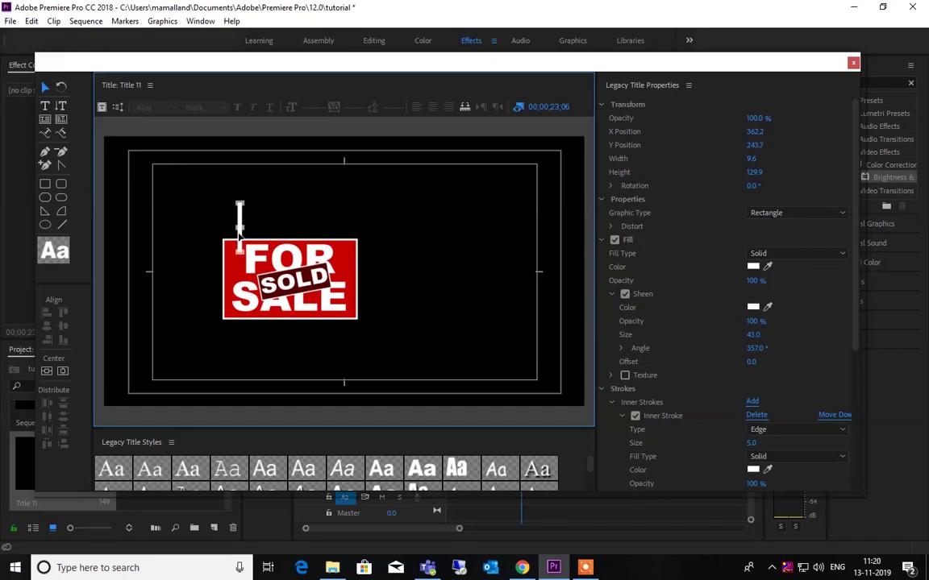
click(266, 221)
click(239, 207)
click(255, 216)
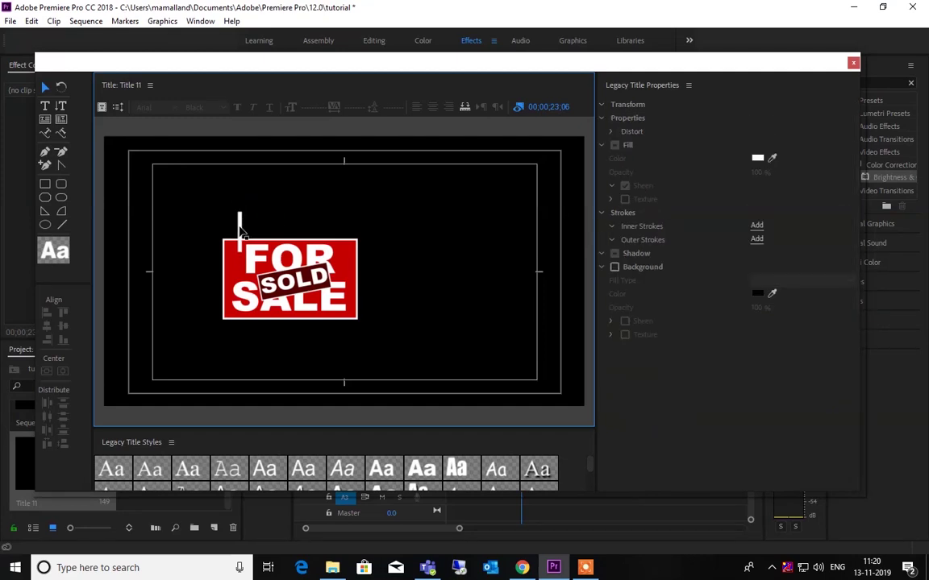
click(238, 222)
drag(239, 228, 239, 223)
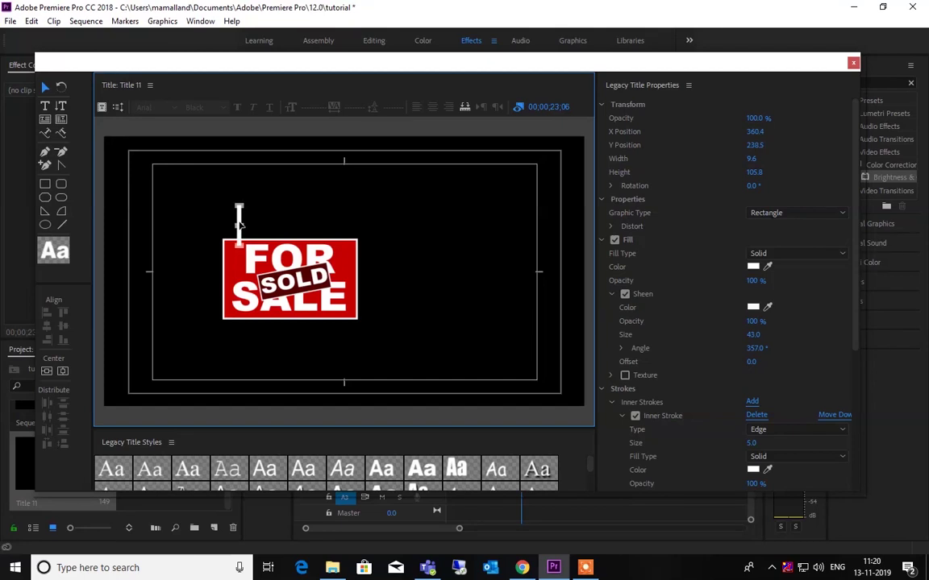
Send the white bar to the back, behind the red FOR SALE board
right_click(238, 211)
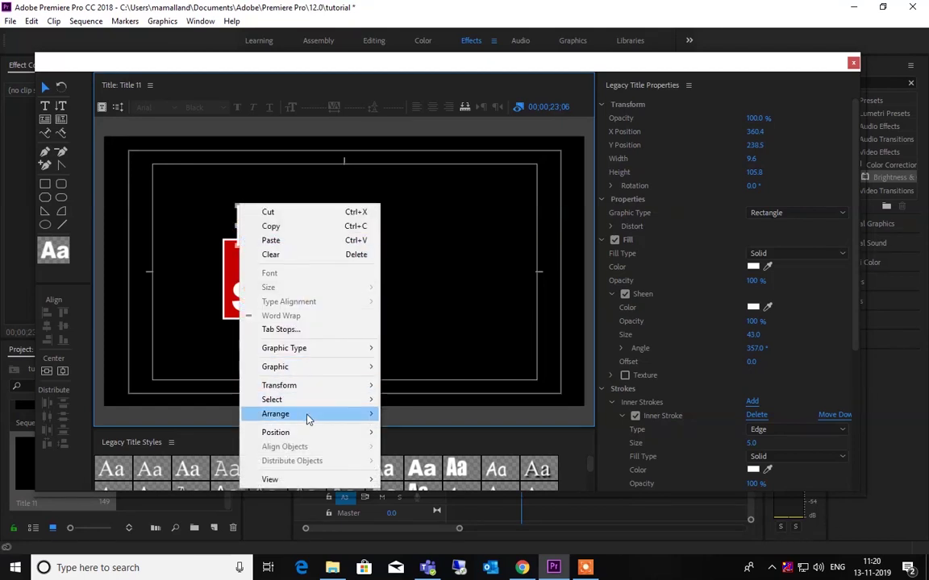
mouse_move(356, 418)
click(407, 443)
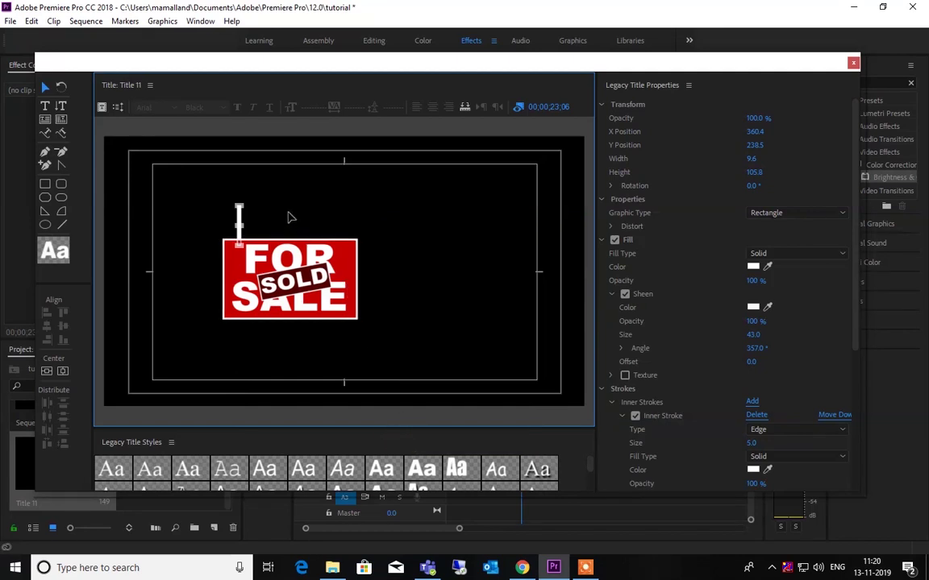
Duplicate the white bar and place the copy at the same height near the right end of the board's upper edge
click(239, 214)
right_click(238, 208)
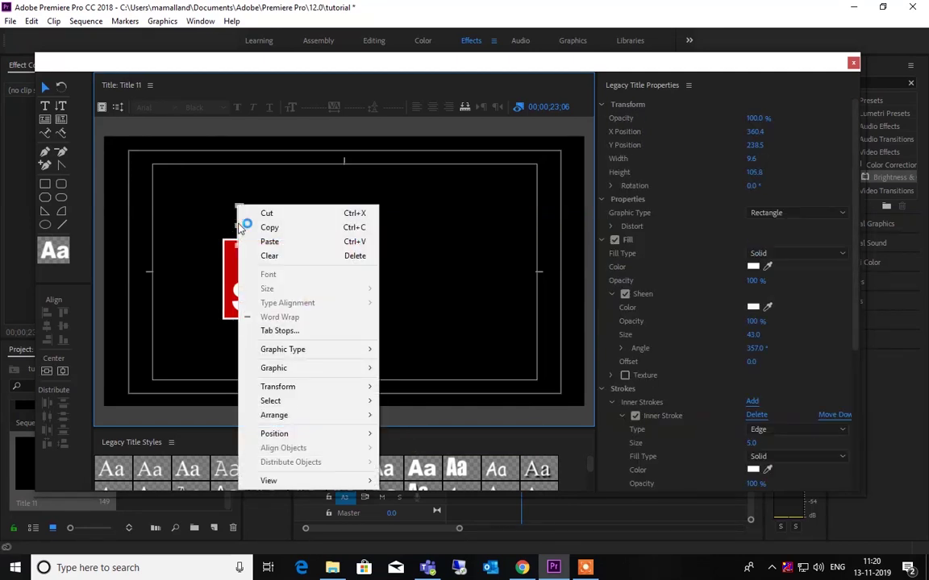
click(271, 241)
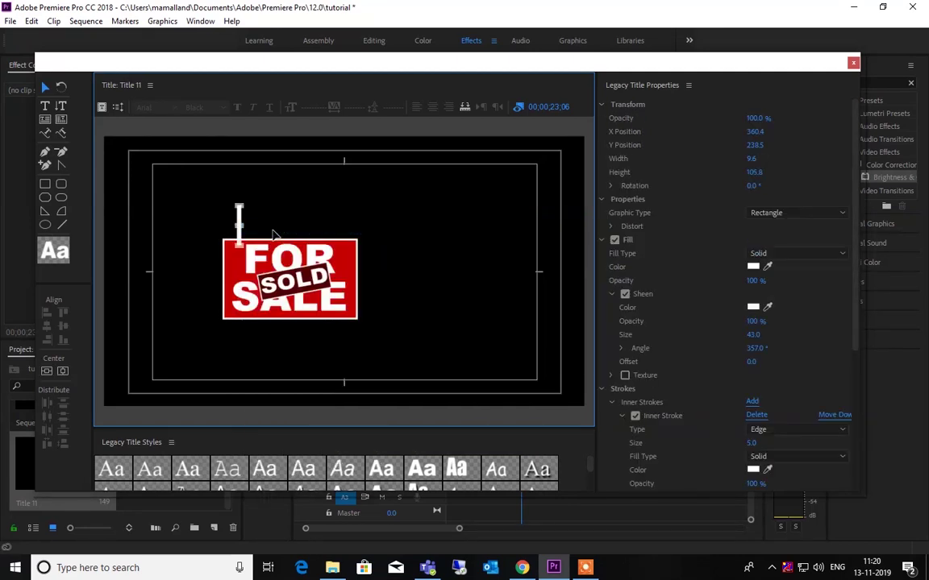
drag(241, 222, 336, 230)
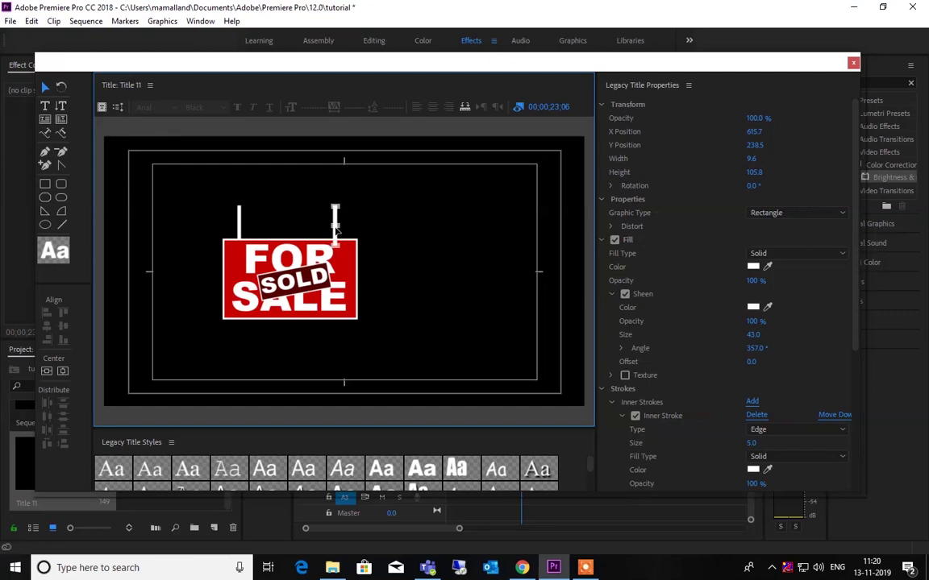
Send the copied white bar near the board's right end to the back, behind the red board
right_click(337, 217)
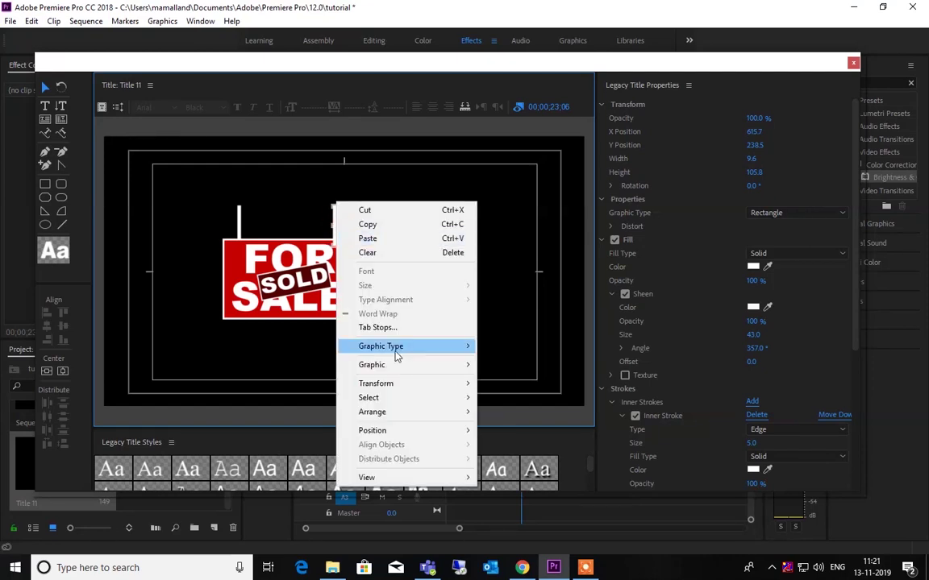
mouse_move(399, 414)
click(494, 414)
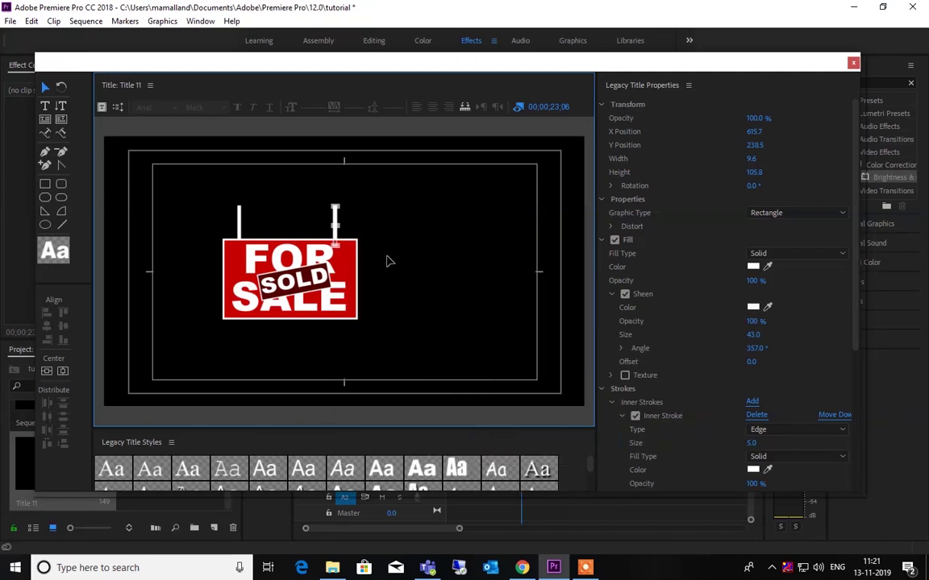
click(383, 219)
Move both white bars inward along the board's upper edge, the left one to about X 391, and close the title editor
click(335, 224)
drag(335, 224, 327, 224)
click(239, 224)
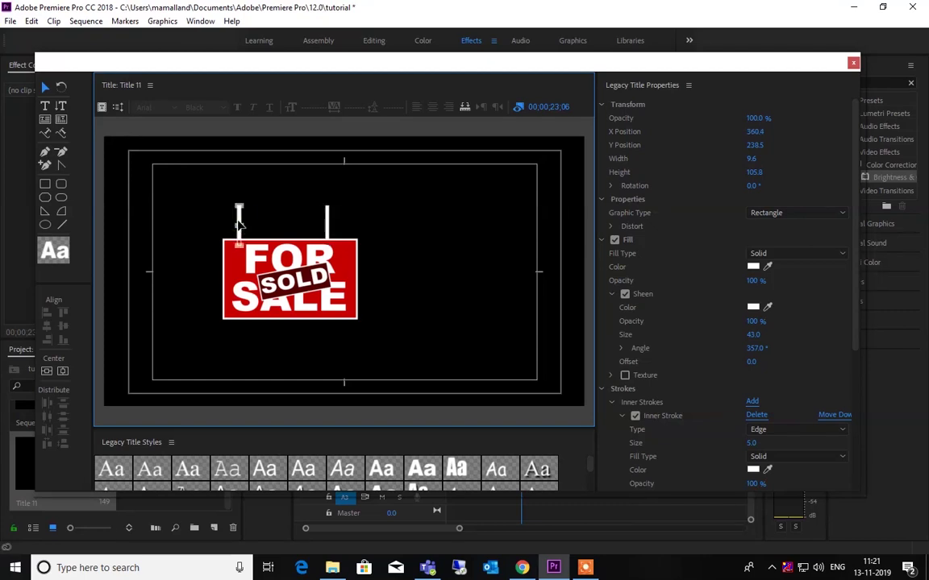
click(240, 220)
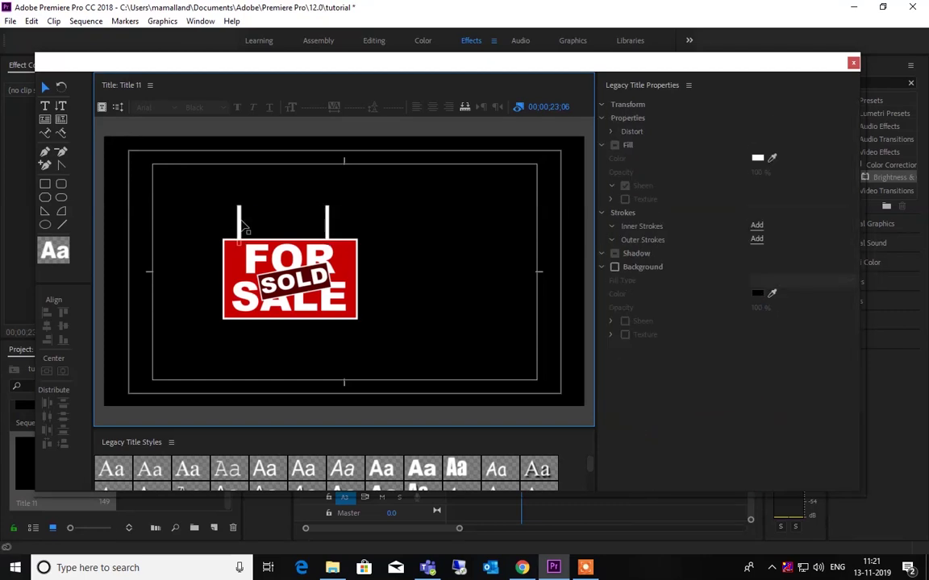
drag(239, 224, 252, 226)
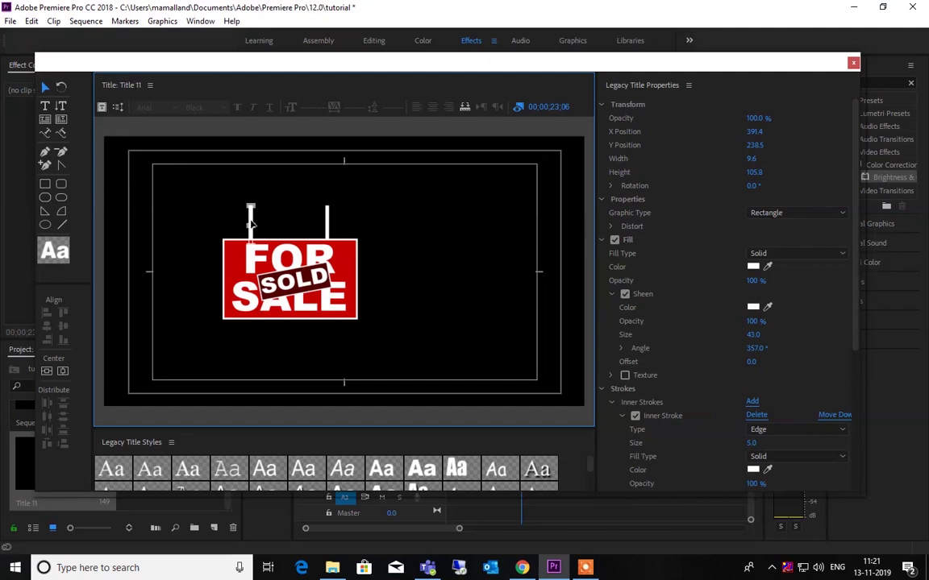
click(355, 210)
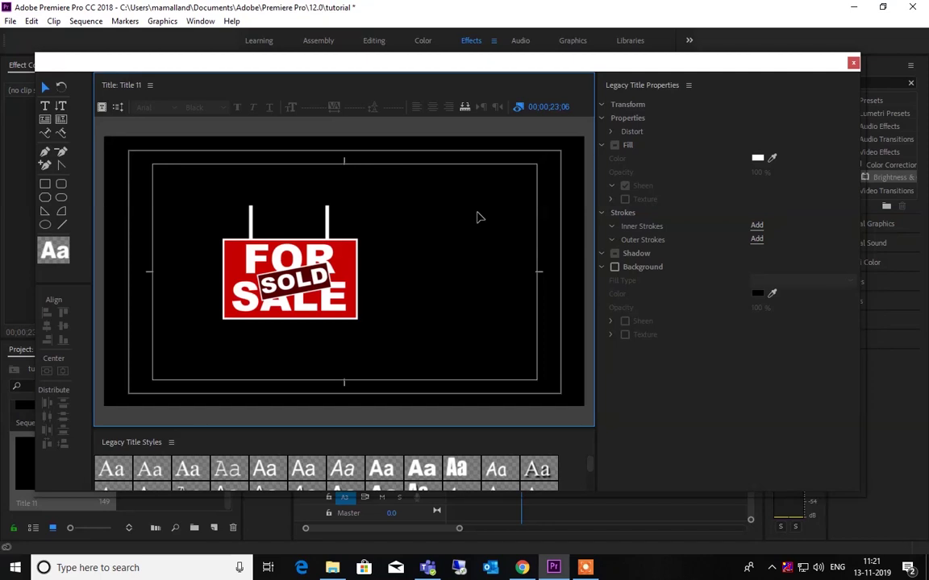
click(853, 64)
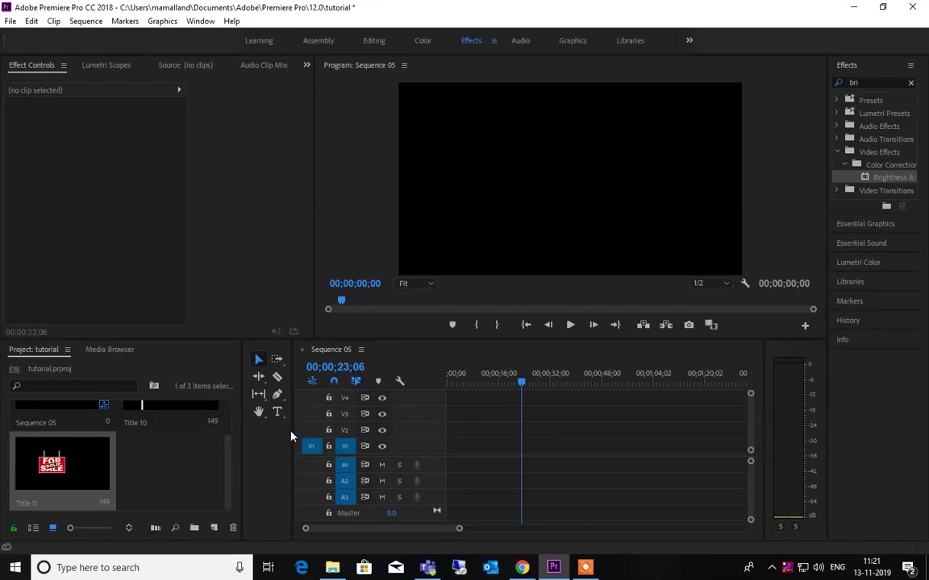
Import the Spectacular clouds in the sky time-lapse video and place it on track V1 at the start of Sequence 05
click(332, 567)
drag(148, 152, 534, 401)
drag(553, 489, 526, 534)
drag(148, 468, 170, 481)
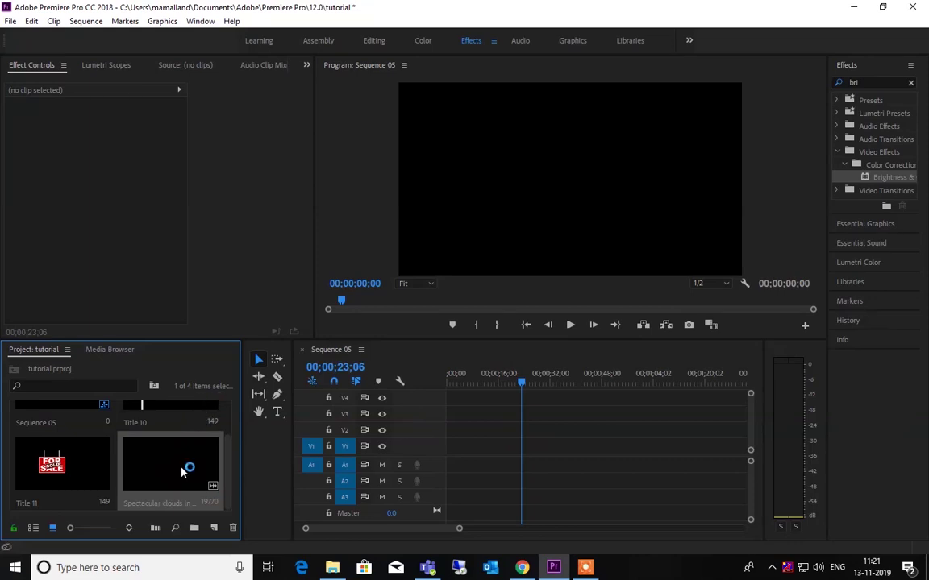
drag(182, 472, 355, 414)
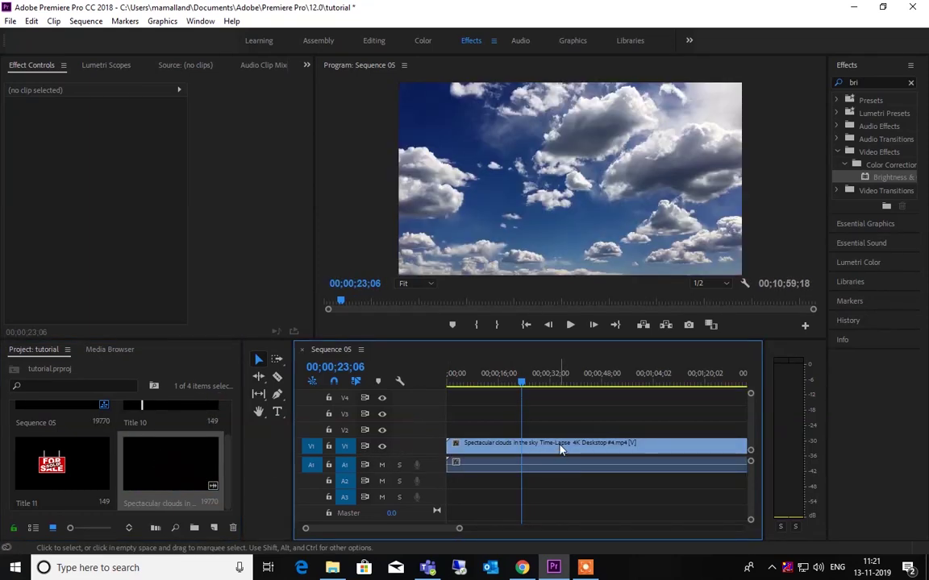
Unlink and delete the clouds clip's audio, and apply Set to Frame Size to its video
right_click(558, 453)
click(591, 229)
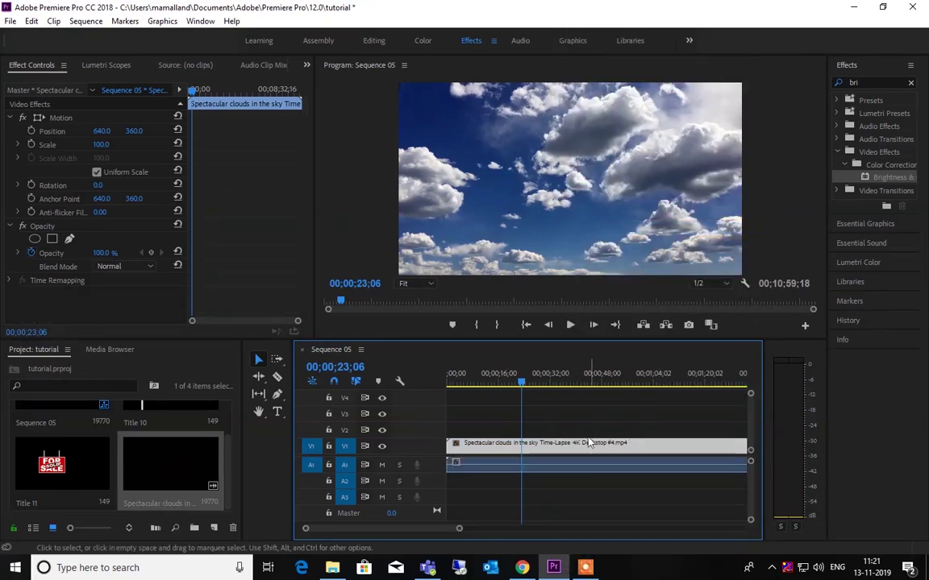
click(581, 465)
key(Delete)
right_click(556, 454)
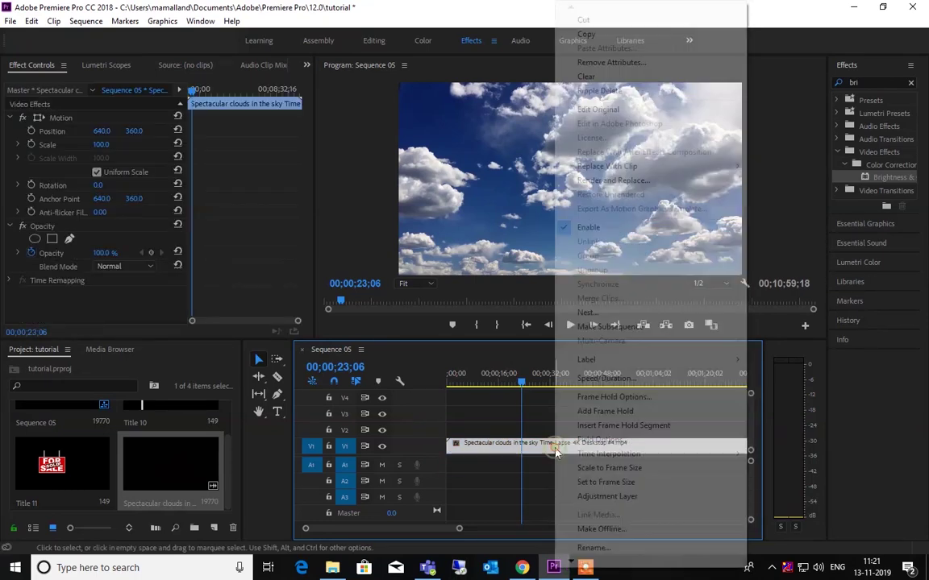
click(604, 483)
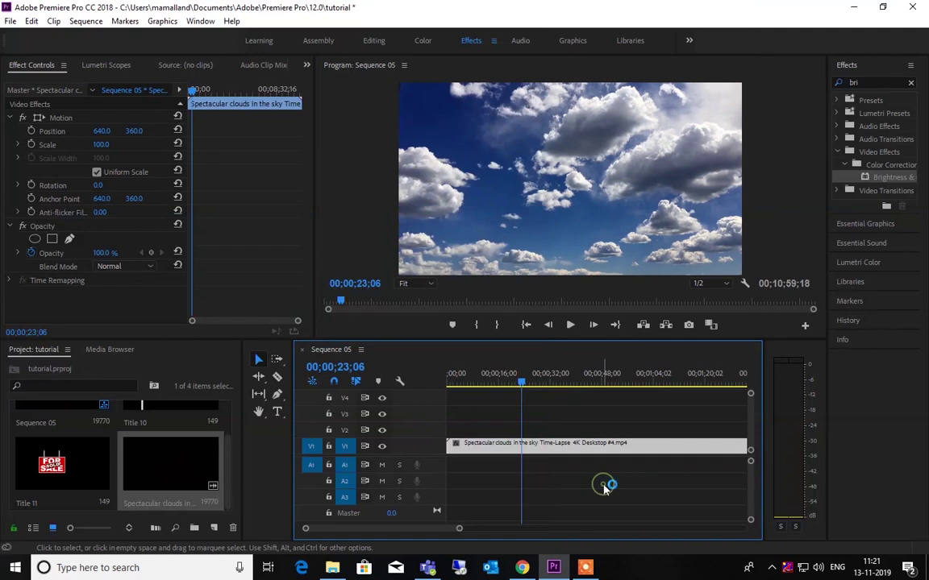
Scrub and play the clouds footage from several points in the sequence to review its motion
drag(520, 383, 452, 382)
drag(522, 381, 552, 417)
key(space)
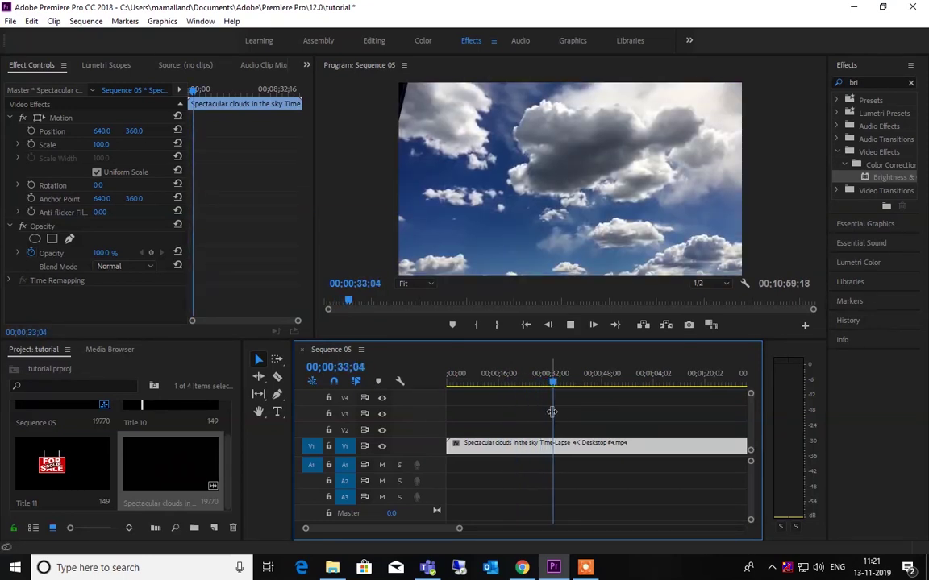
key(space)
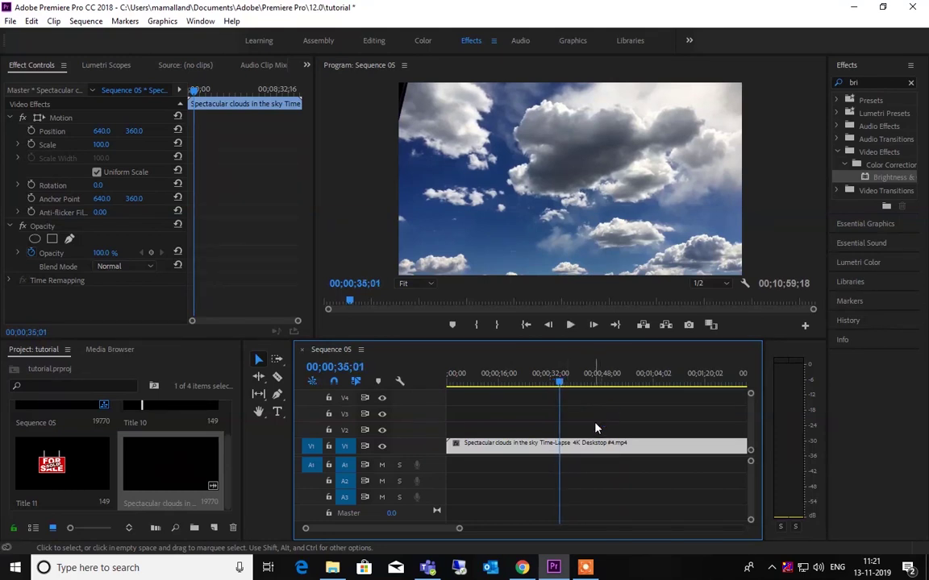
click(518, 383)
key(space)
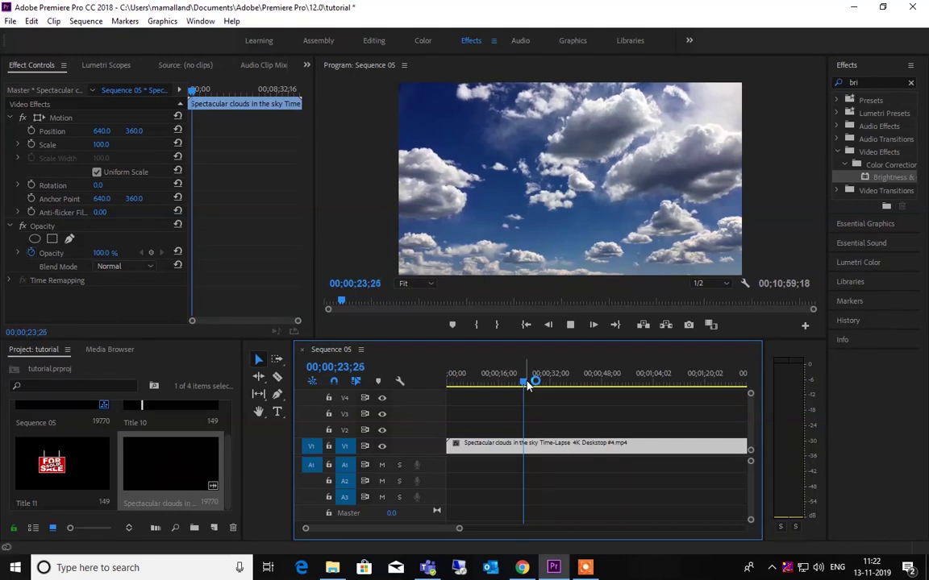
drag(528, 385, 549, 393)
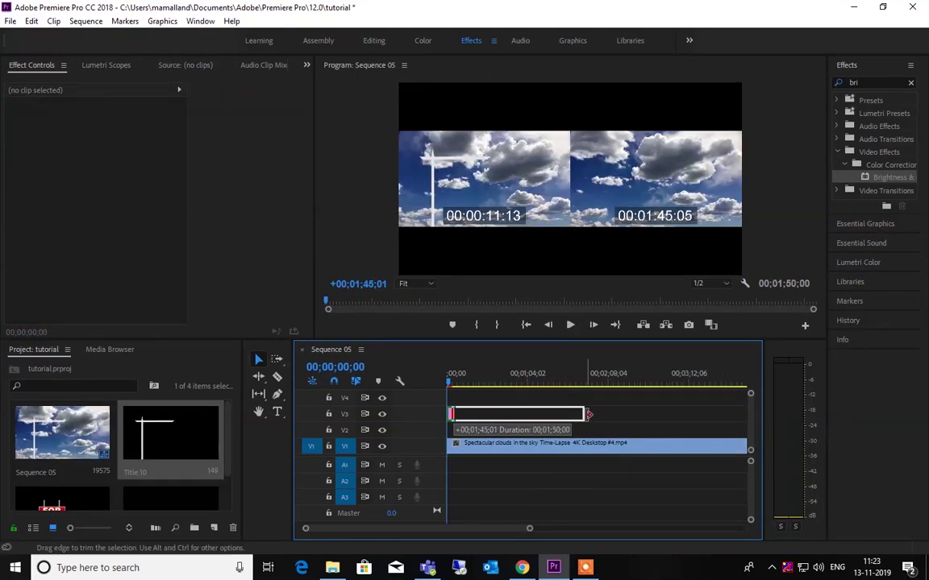
Extend the Title 10 clip on track V3 to a duration of about 00;01;50;00
drag(685, 412, 584, 413)
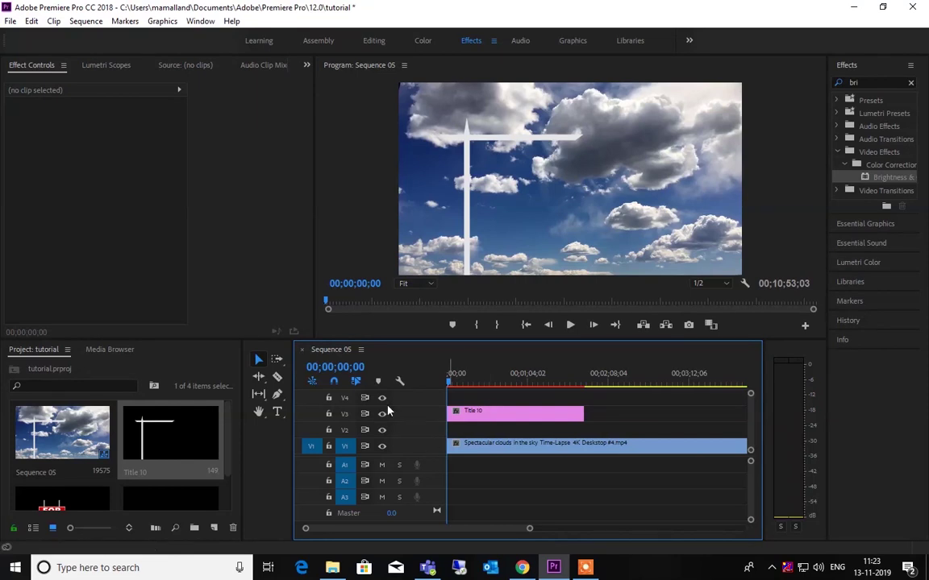
Open Title 11 and nudge all its elements together to about X 487, Y 350 so the board hangs from the crossbar
scroll(140, 496, down, 2)
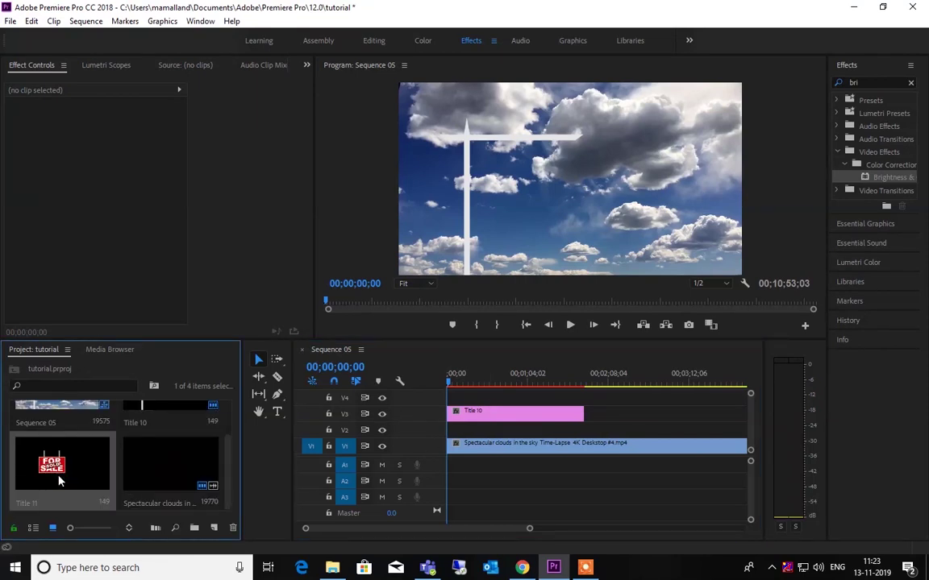
double_click(59, 470)
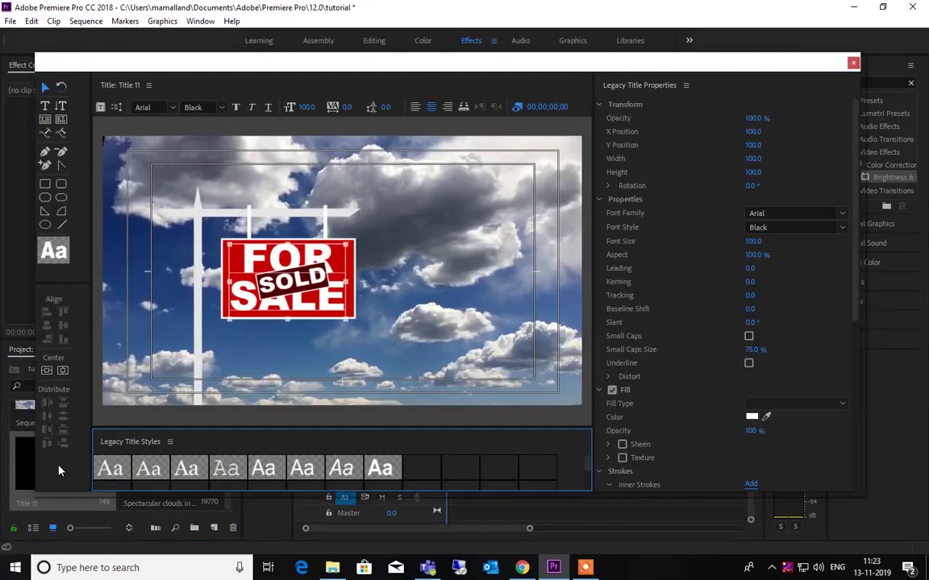
click(435, 315)
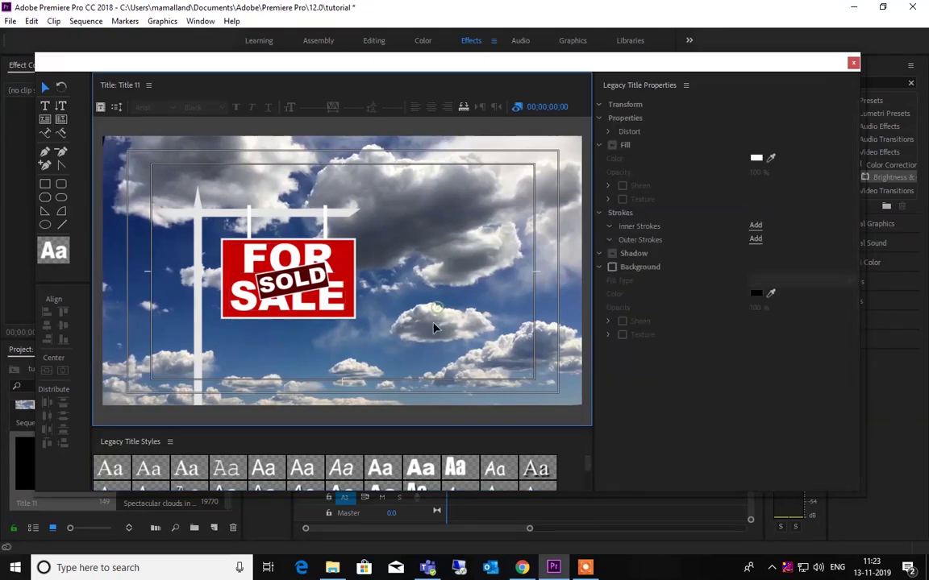
click(211, 208)
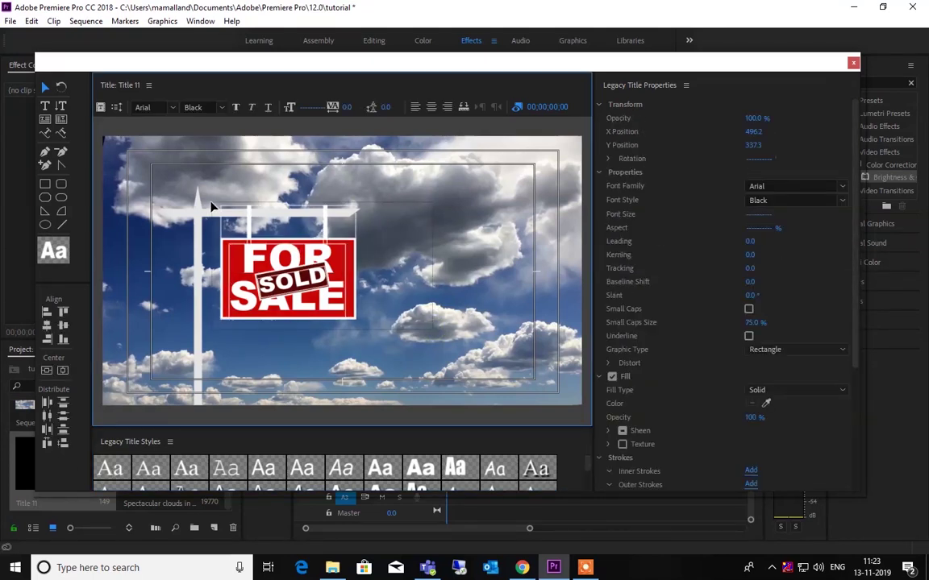
key(Down)
key(Down)
key(Down)
key(Down)
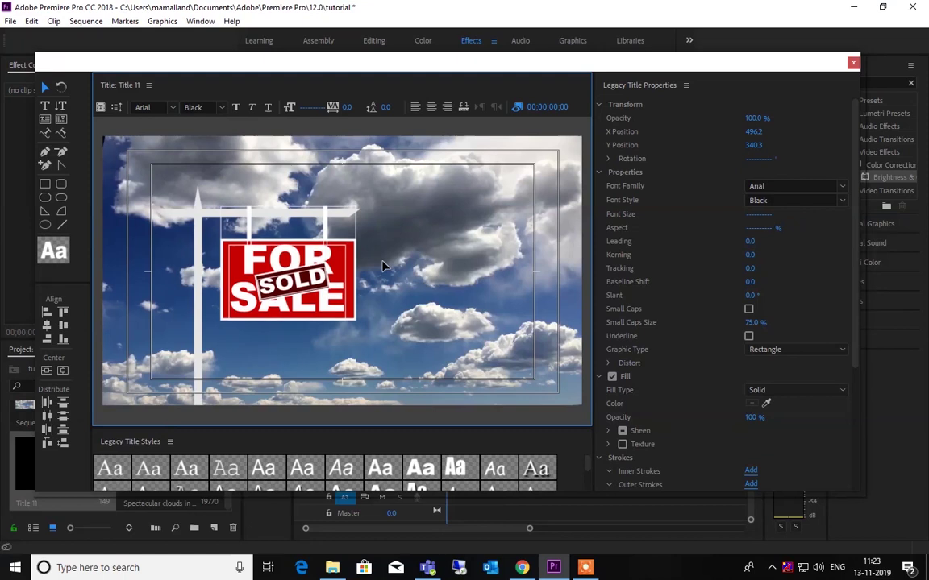
key(Down)
key(Down)
key(Down)
key(Down)
key(Down)
key(Down)
key(Down)
key(Down)
key(Down)
key(Down)
key(Down)
key(Down)
key(Down)
key(Down)
key(Down)
key(Down)
key(Down)
key(Down)
key(Down)
key(Down)
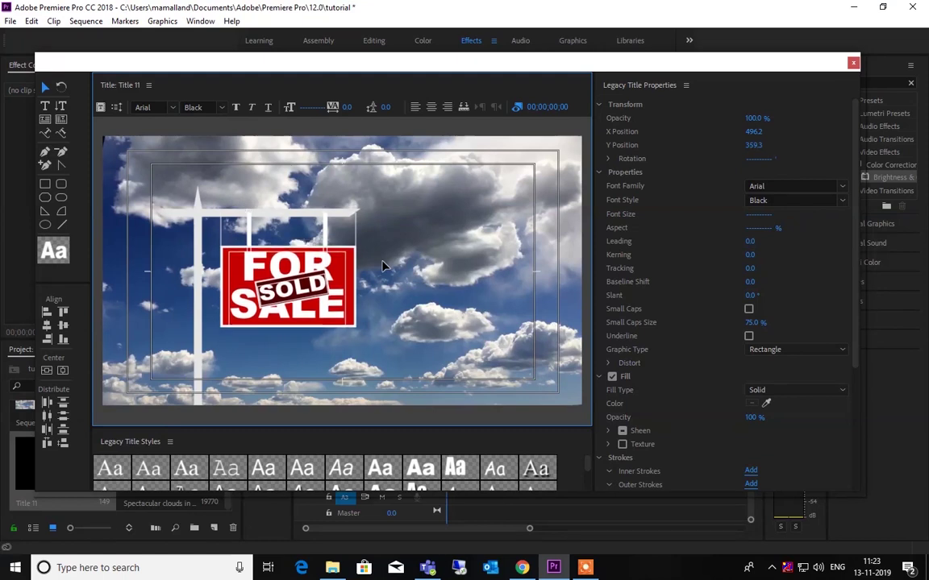
key(Up)
key(Up)
key(Up)
key(Up)
key(Up)
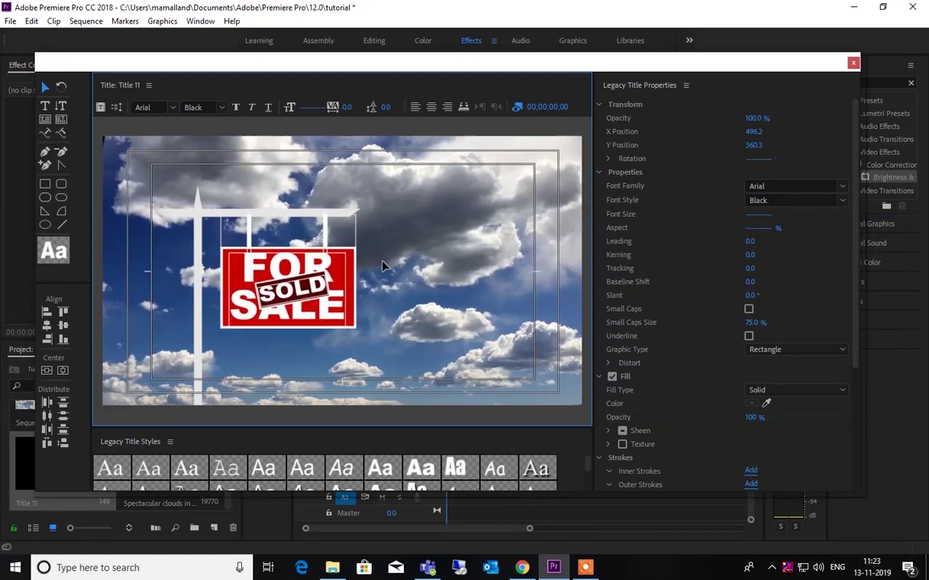
key(Left)
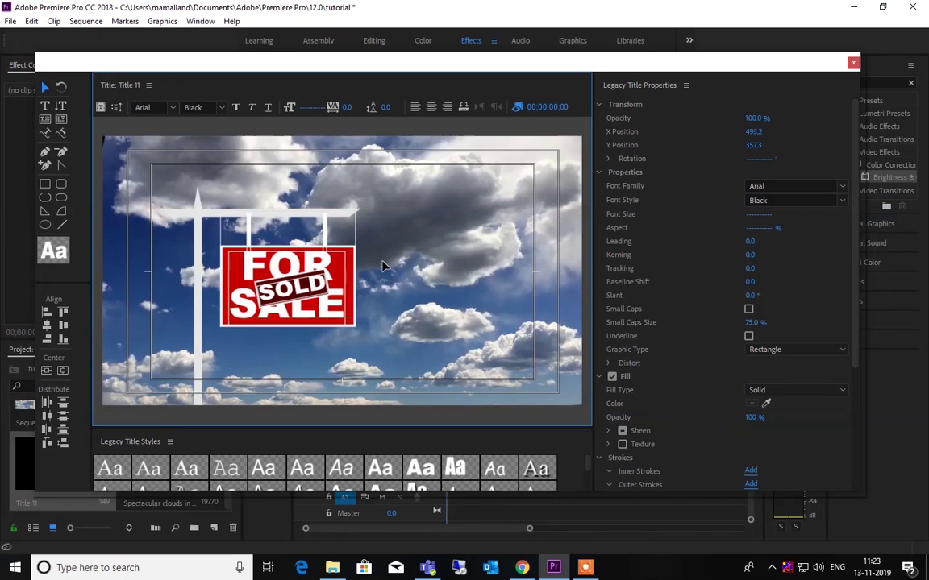
key(Left)
key(Left)
key(Left)
key(Left)
key(Left)
key(Left)
key(Left)
key(Up)
key(Up)
key(Up)
key(Up)
key(Up)
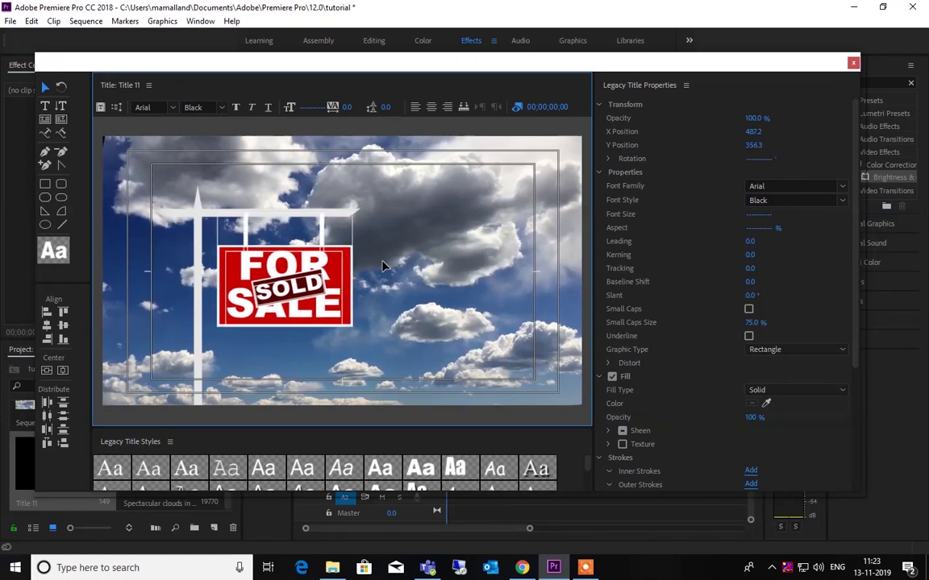
key(Up)
key(Up)
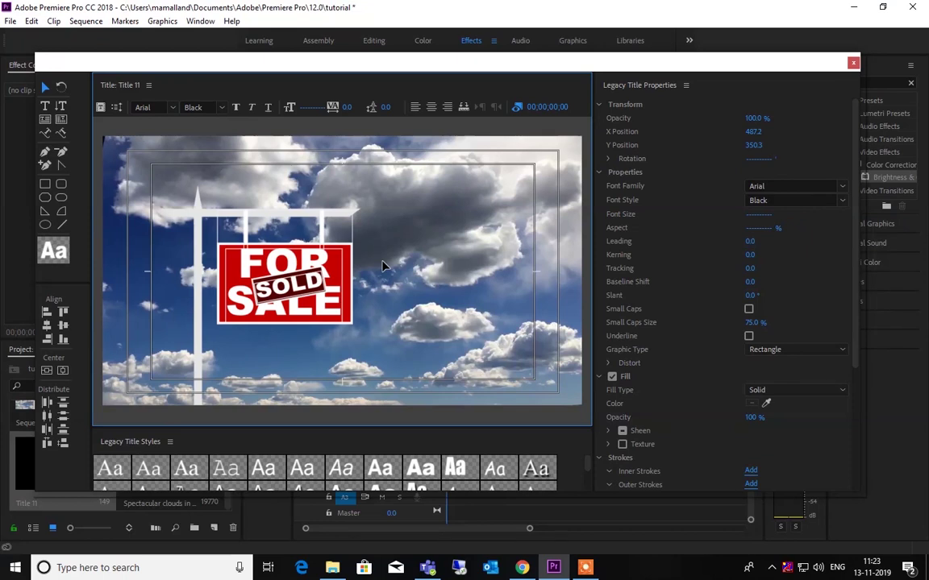
key(Up)
click(417, 209)
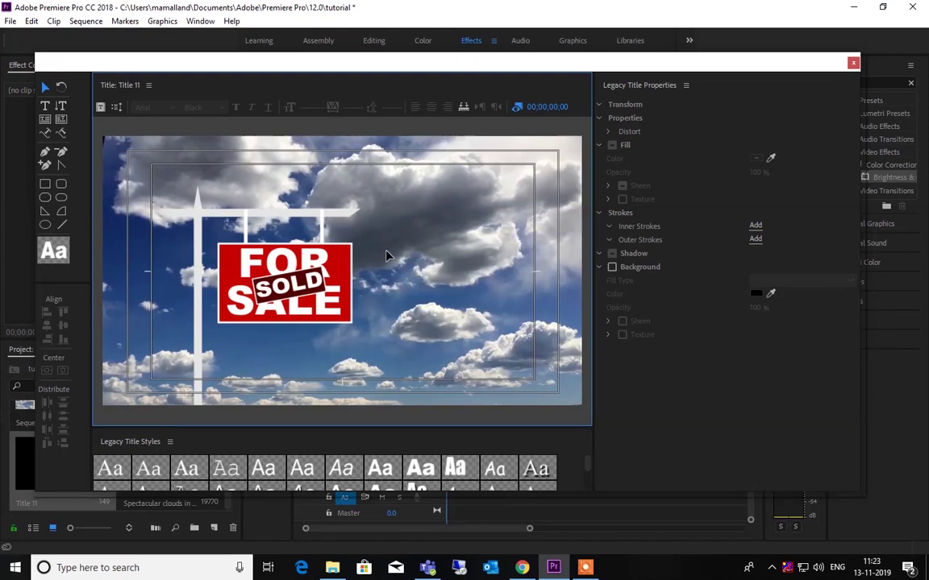
Apply Send to Back to the right hanging bar in Title 11 and close the title editor
click(320, 228)
right_click(321, 205)
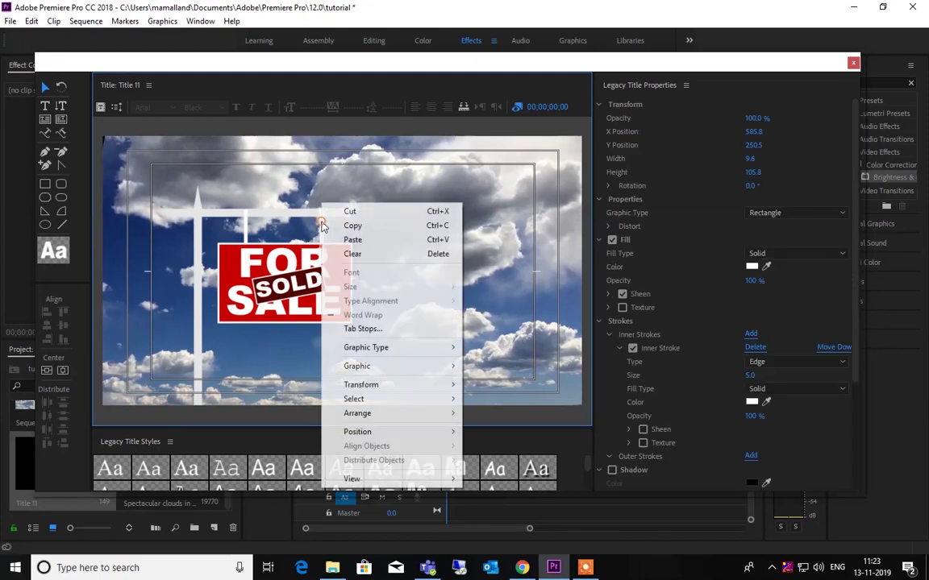
mouse_move(415, 413)
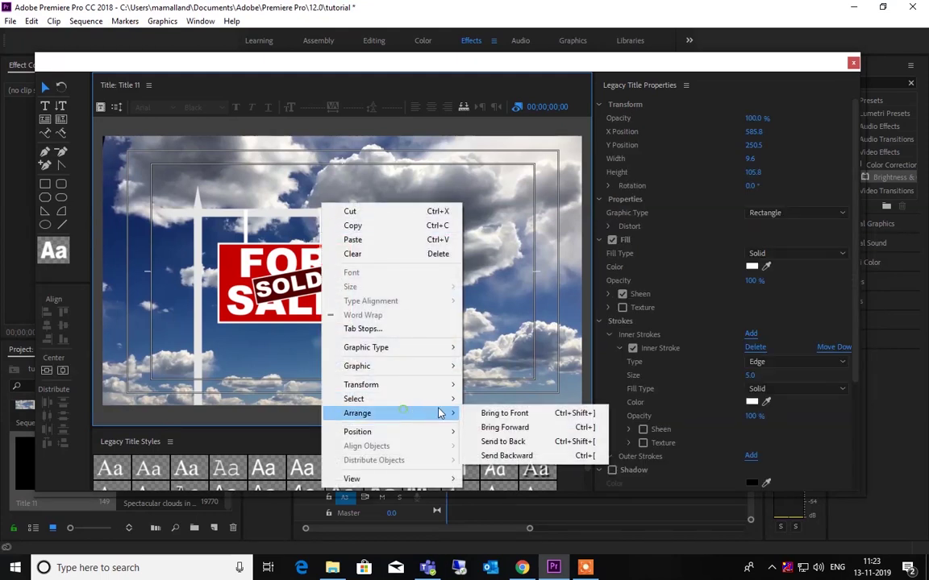
click(508, 441)
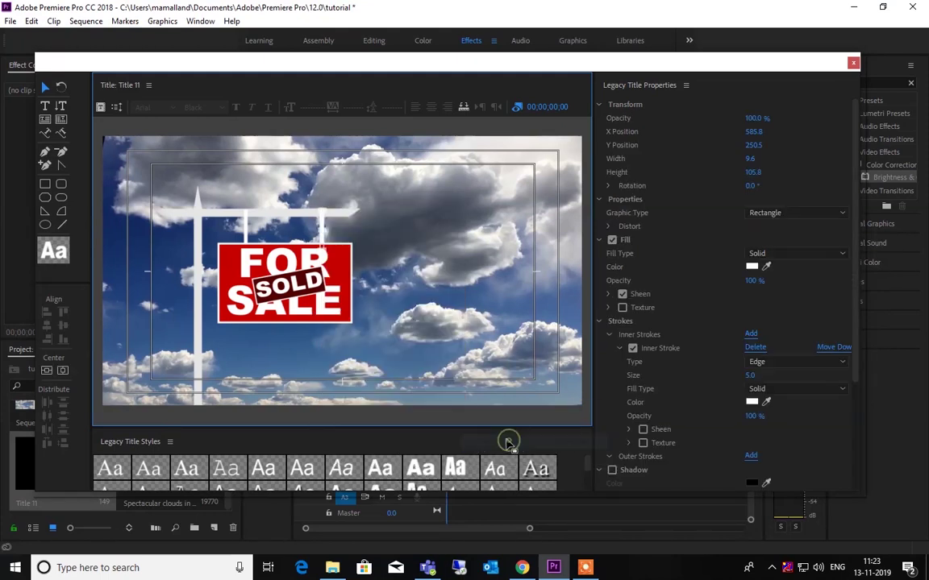
click(853, 62)
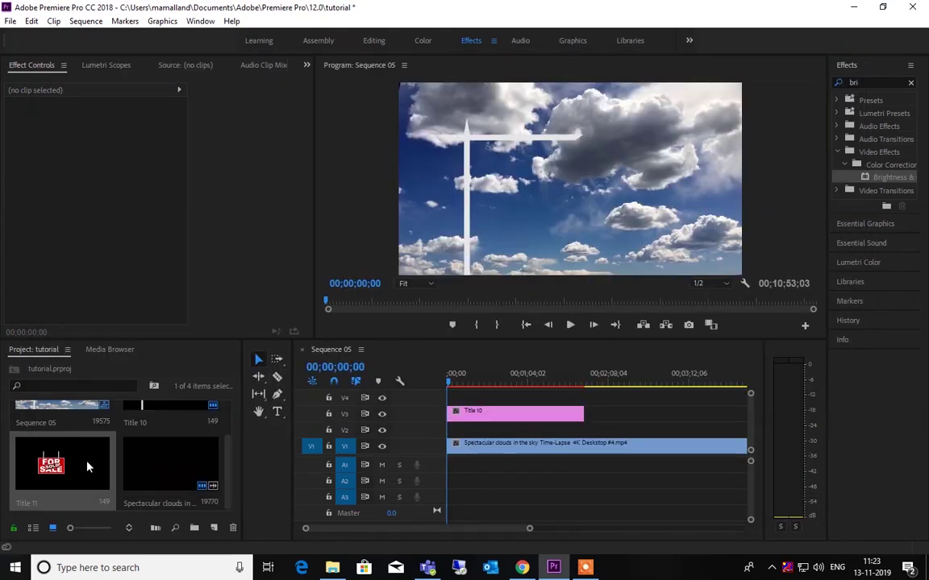
Place Title 11 on track V2 at the sequence start, extend it to just short of Title 10's end, and preview the composite
drag(69, 471, 407, 439)
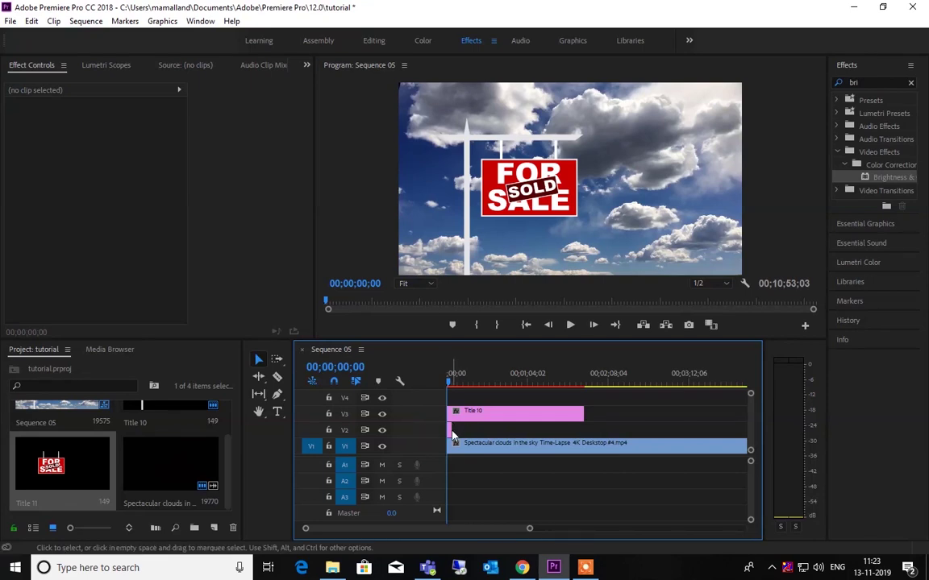
drag(456, 428, 565, 430)
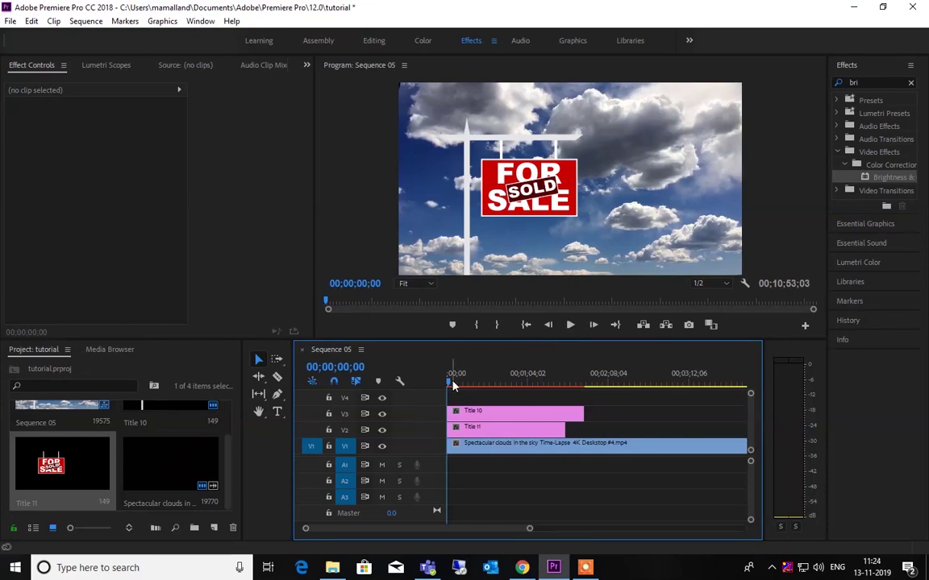
drag(450, 384, 495, 384)
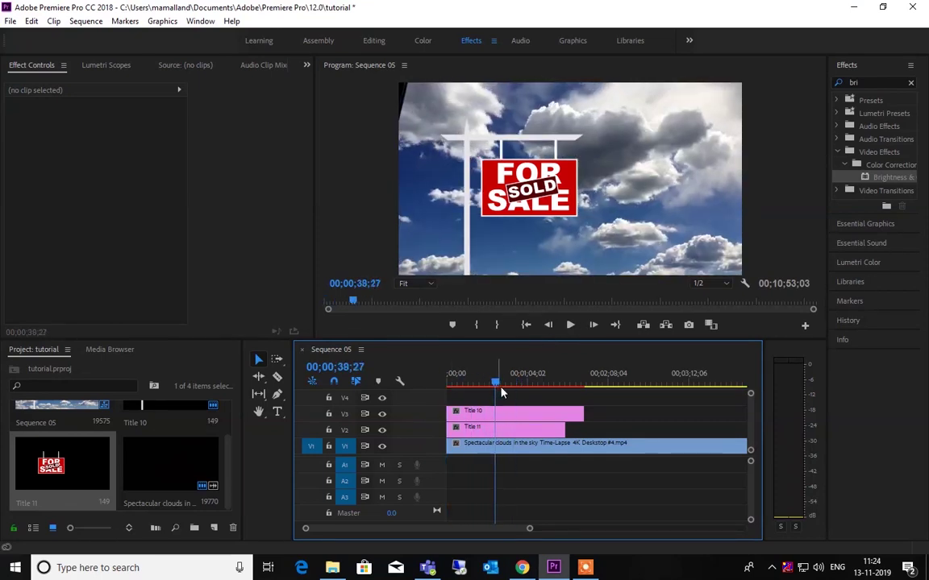
Extend the Title 11 clip on track V2 to end flush with Title 10 and return to the sequence start
drag(563, 429, 583, 429)
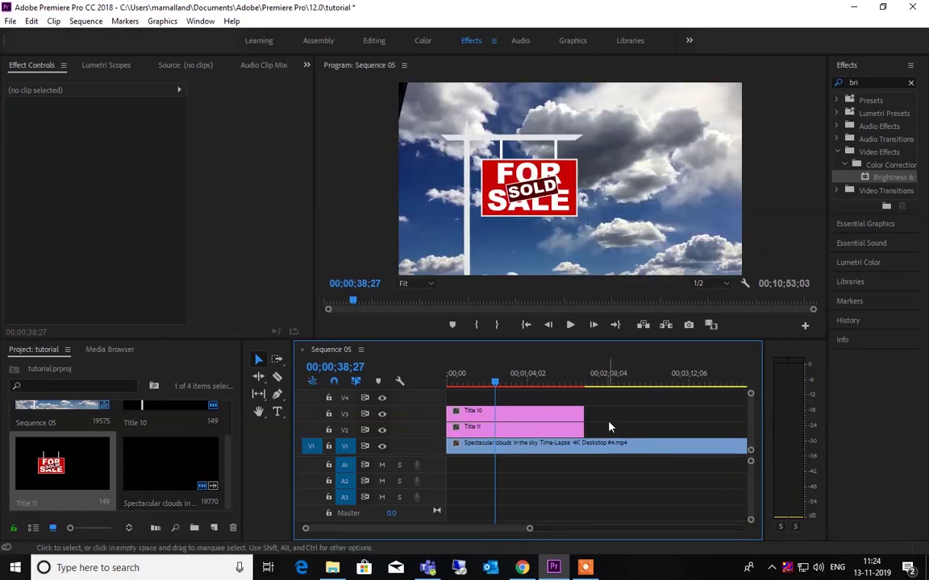
click(492, 382)
key(Home)
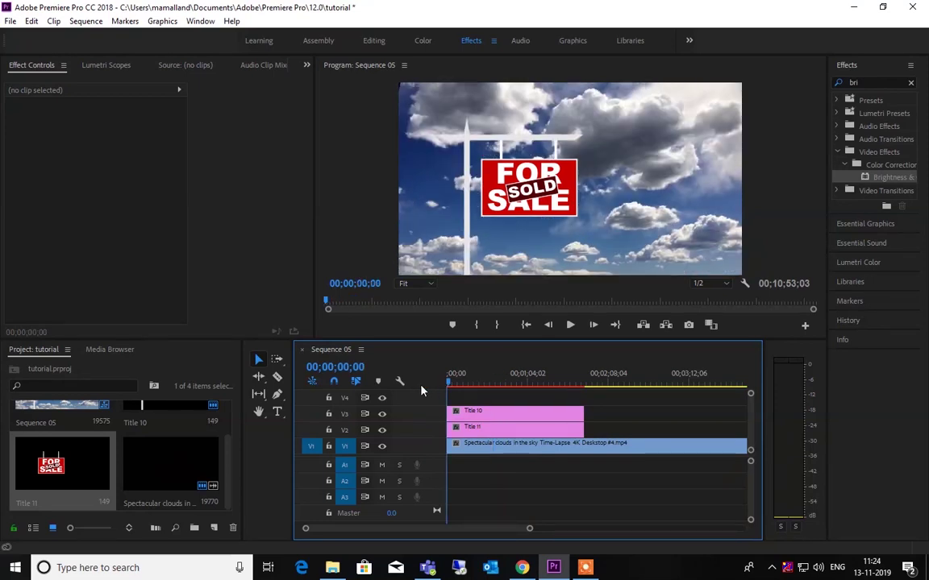
Clear the effects search, apply Basic 3D from the Perspective video effects to Title 11, and apply Bevel Alpha to both title clips
click(866, 83)
key(BackSpace)
key(BackSpace)
key(BackSpace)
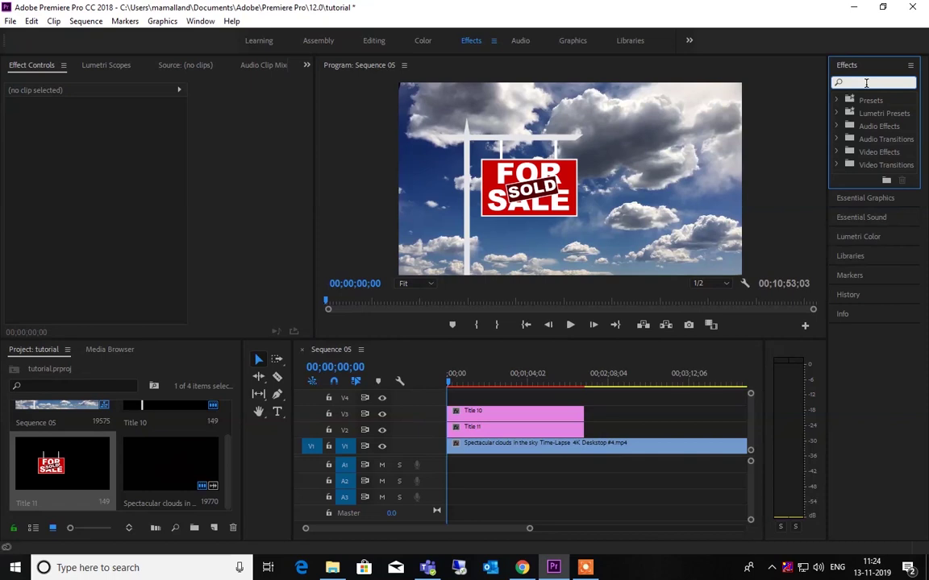
click(835, 153)
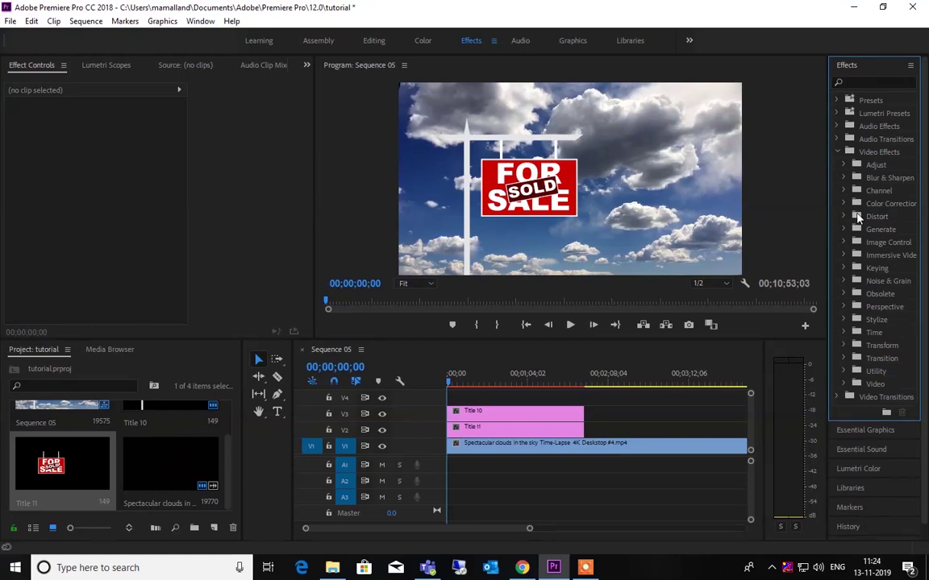
click(844, 307)
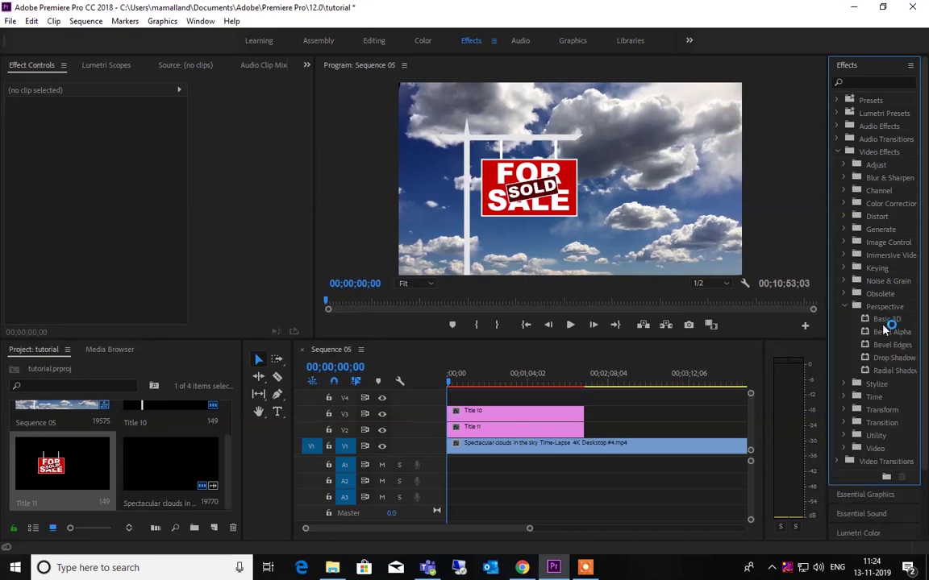
drag(886, 321, 567, 434)
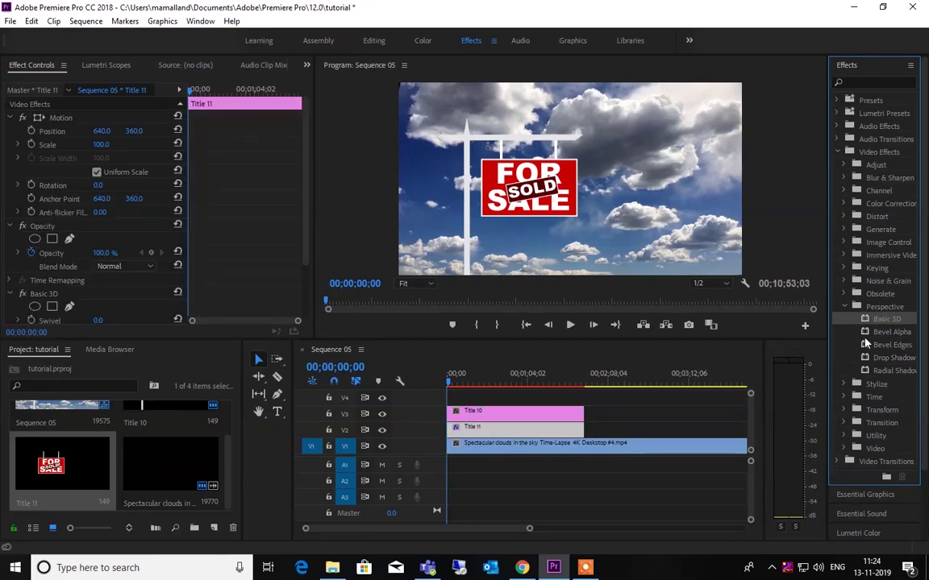
drag(887, 331, 560, 413)
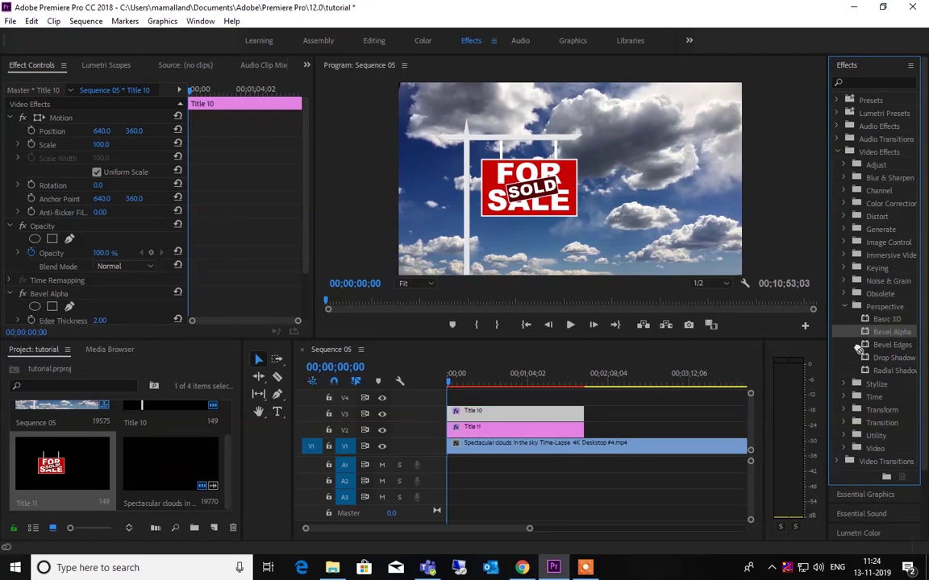
click(566, 433)
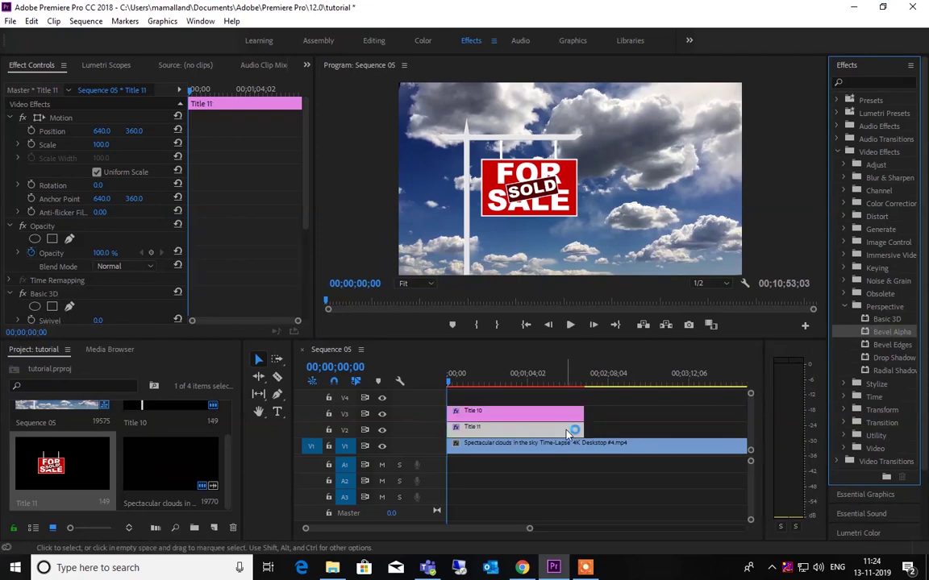
Search the effects for "BRI" and apply Brightness & Contrast to the Title 11 clip
click(861, 79)
text(Bi)
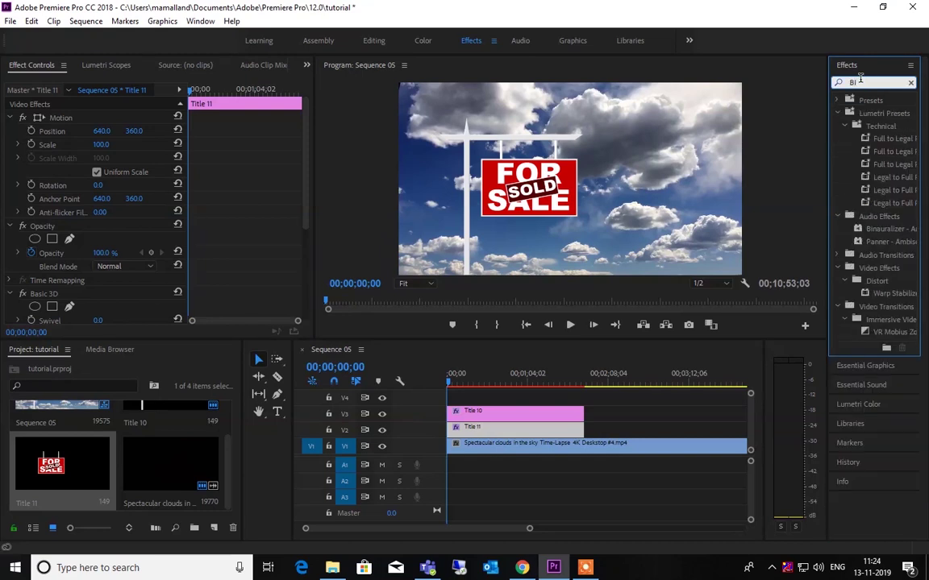
key(BackSpace)
text(ri)
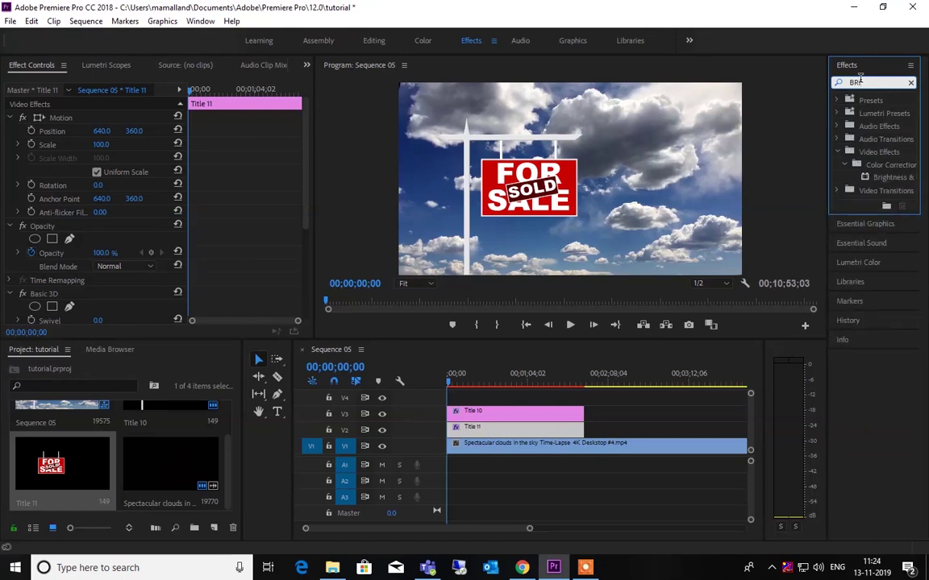
drag(897, 179, 568, 434)
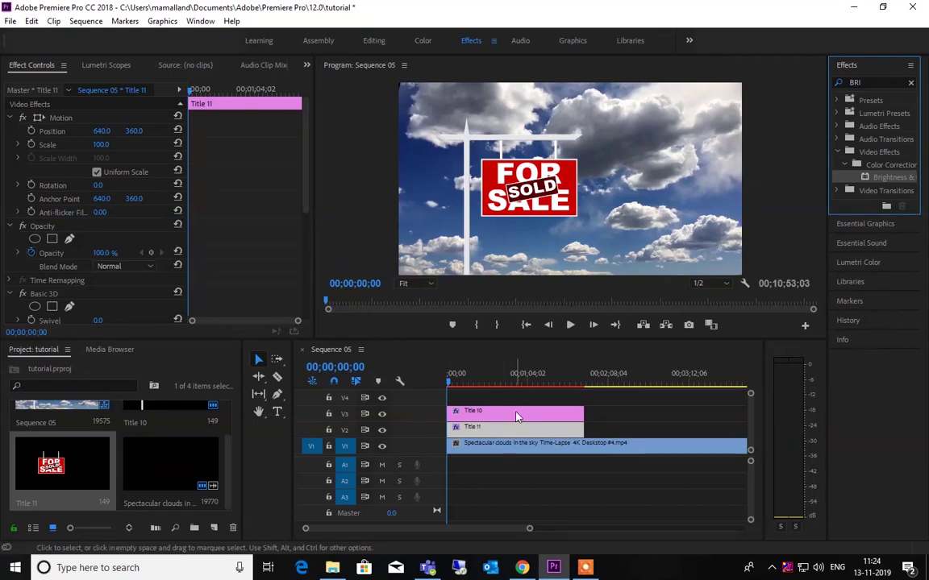
Enable keyframing for the Basic 3D Tilt of Title 11 at the start of the sequence
click(488, 413)
click(492, 428)
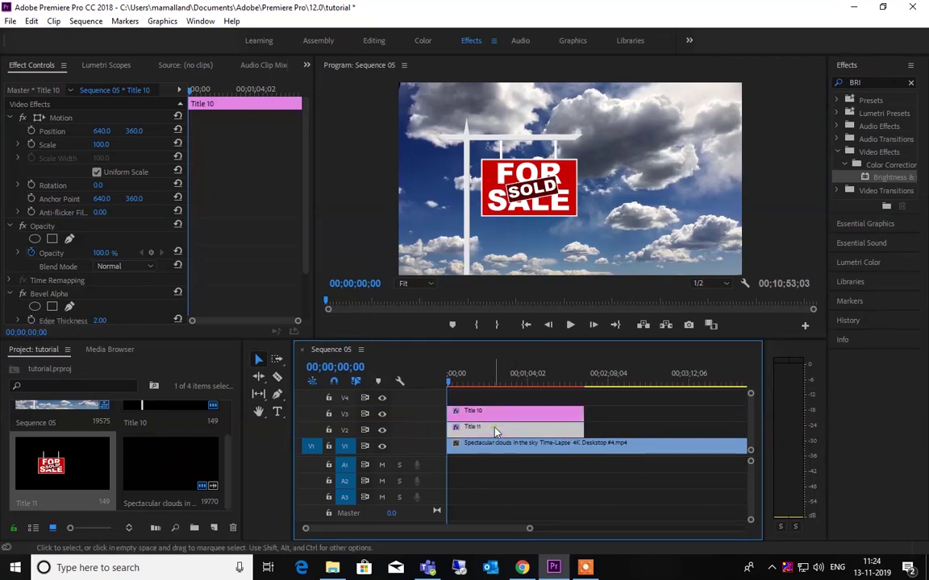
scroll(259, 190, down, 5)
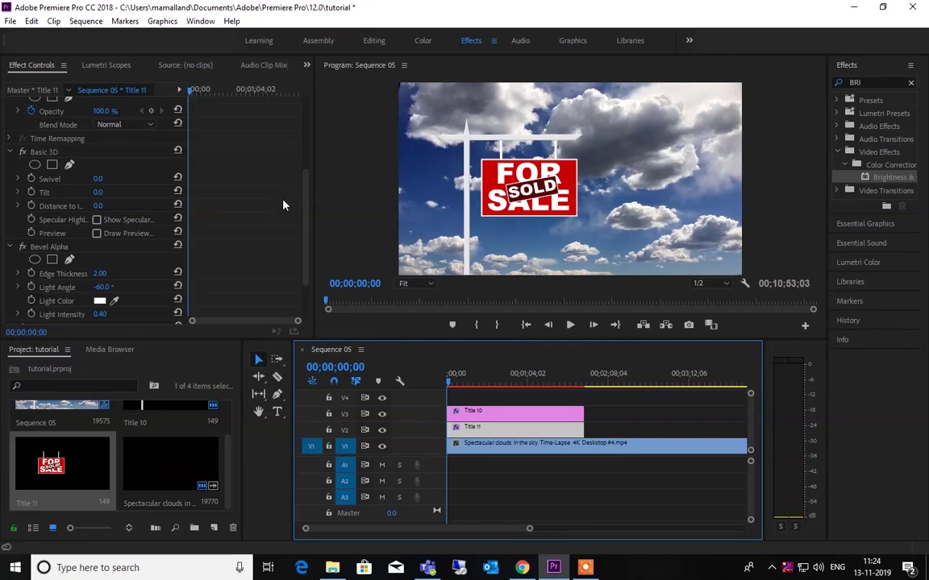
click(31, 193)
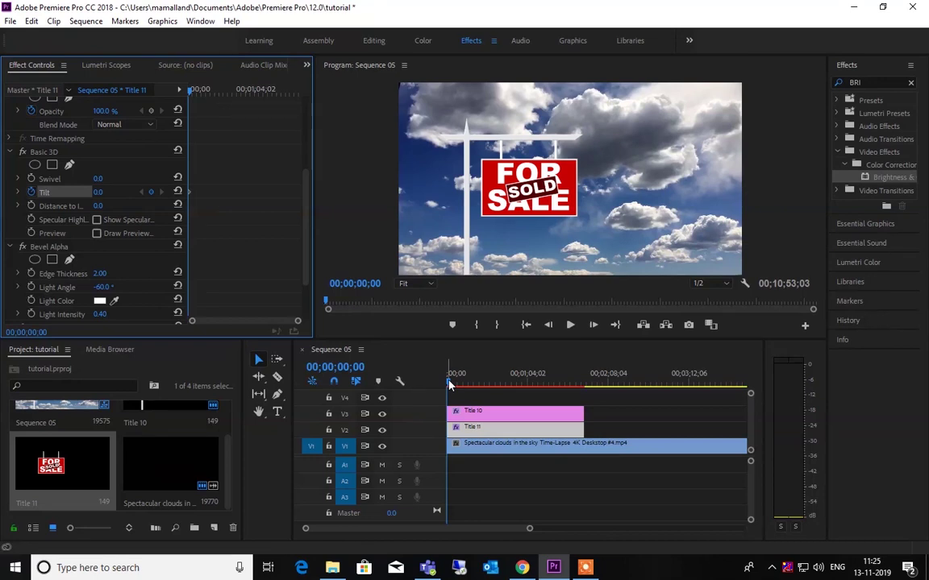
Try a Basic 3D Tilt of 20° on Title 11, and set it back to 0°
click(98, 191)
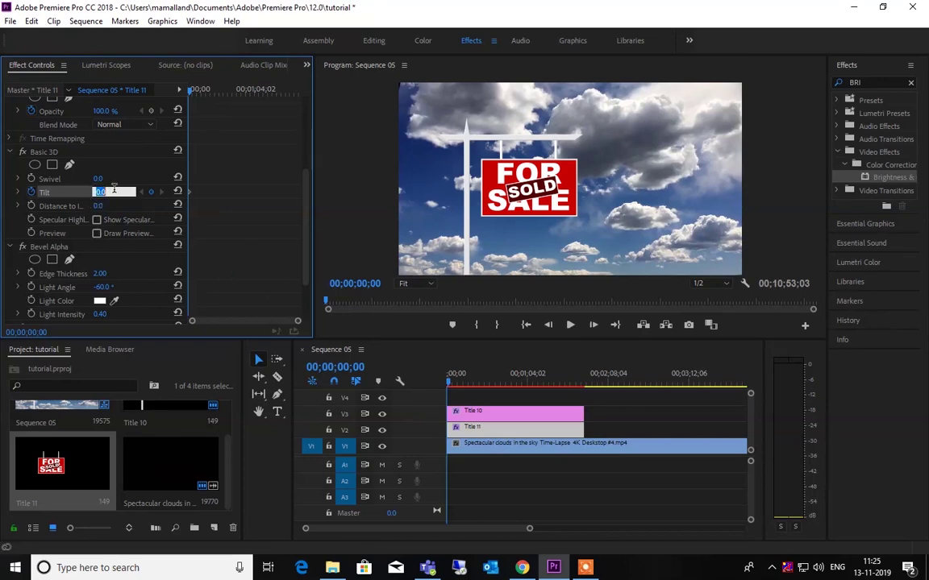
key(Return)
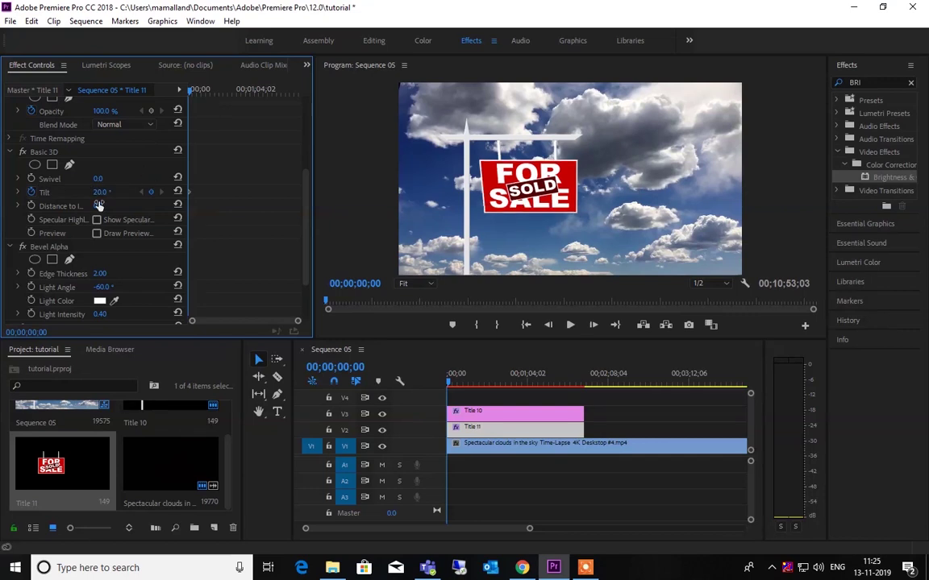
click(113, 191)
text(0)
click(140, 170)
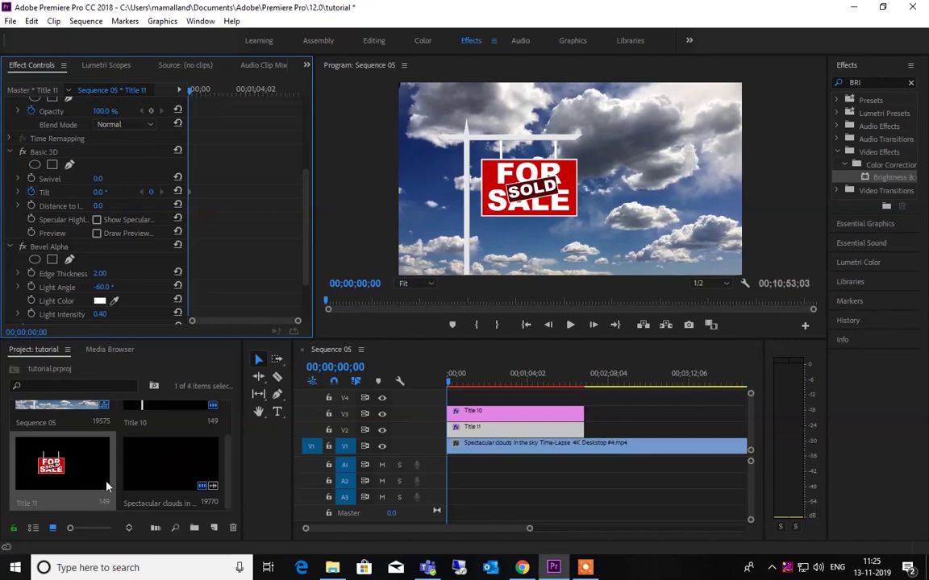
click(50, 465)
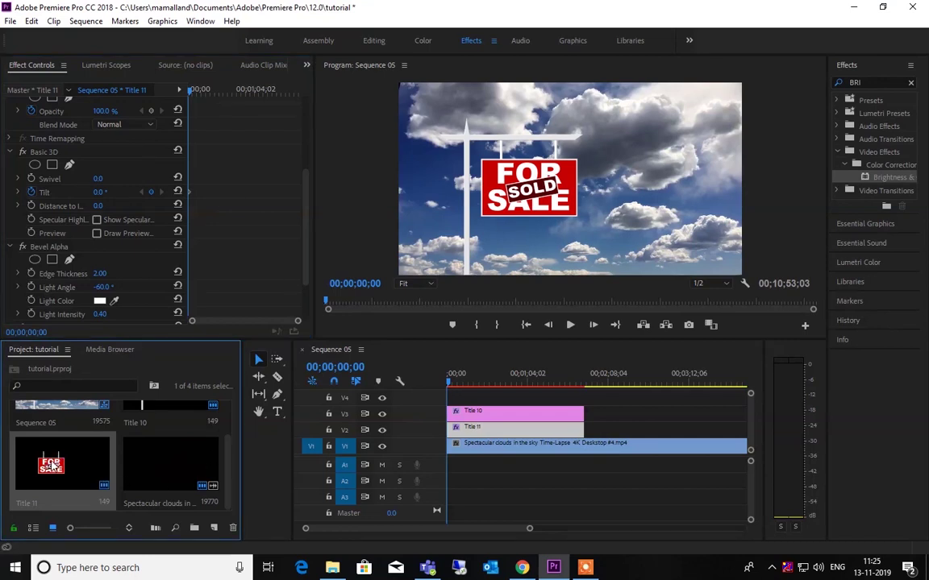
double_click(56, 468)
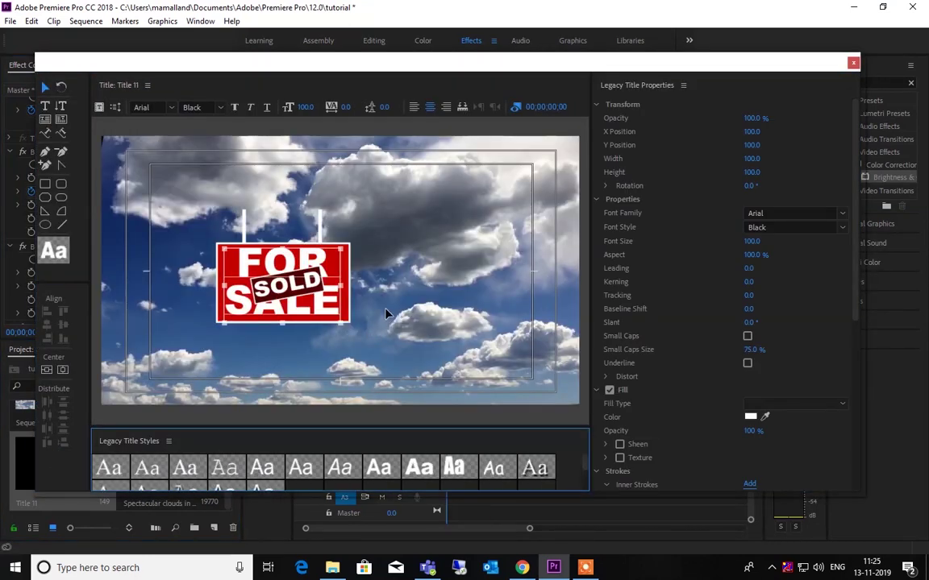
click(399, 349)
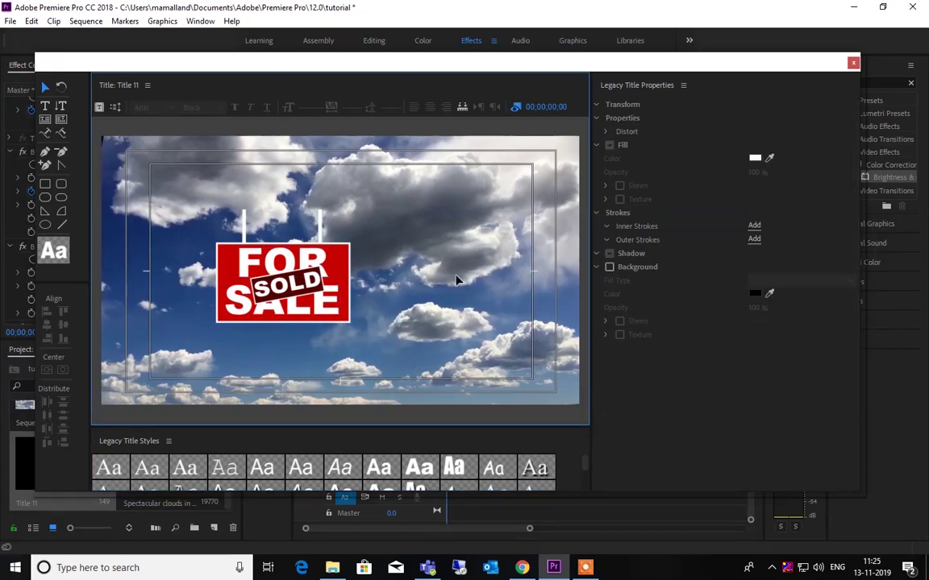
click(853, 63)
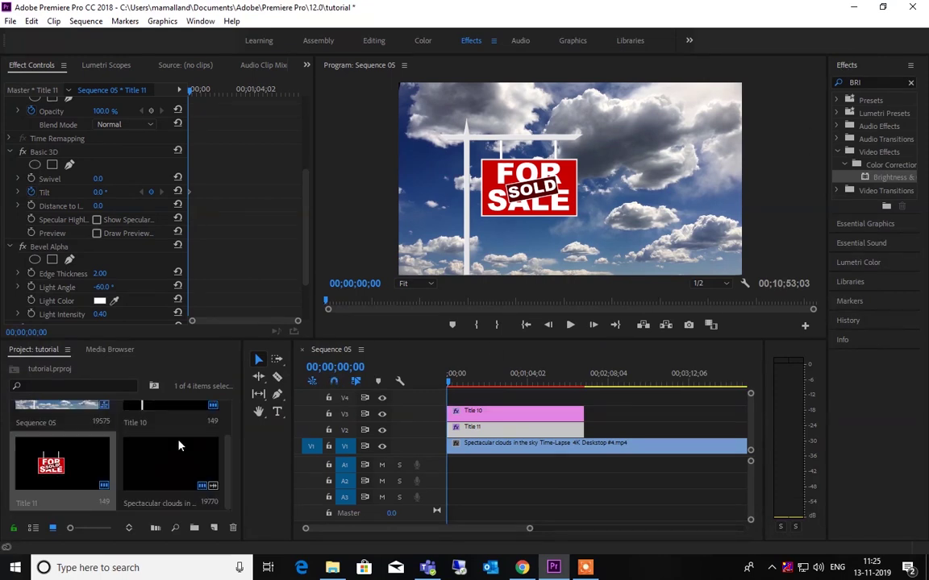
Open Title 11, move all its elements together straight down to about Y 567, and close the title editor
double_click(76, 458)
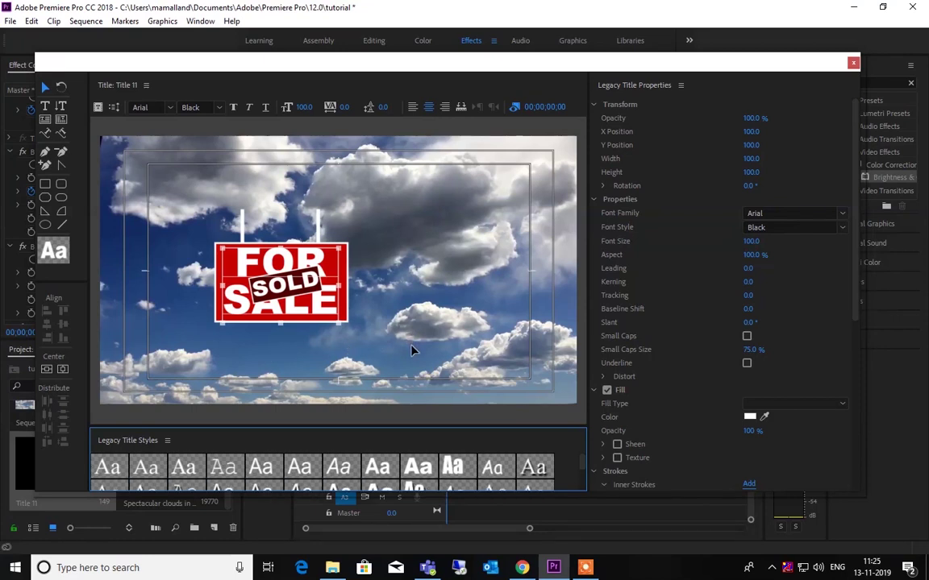
click(282, 230)
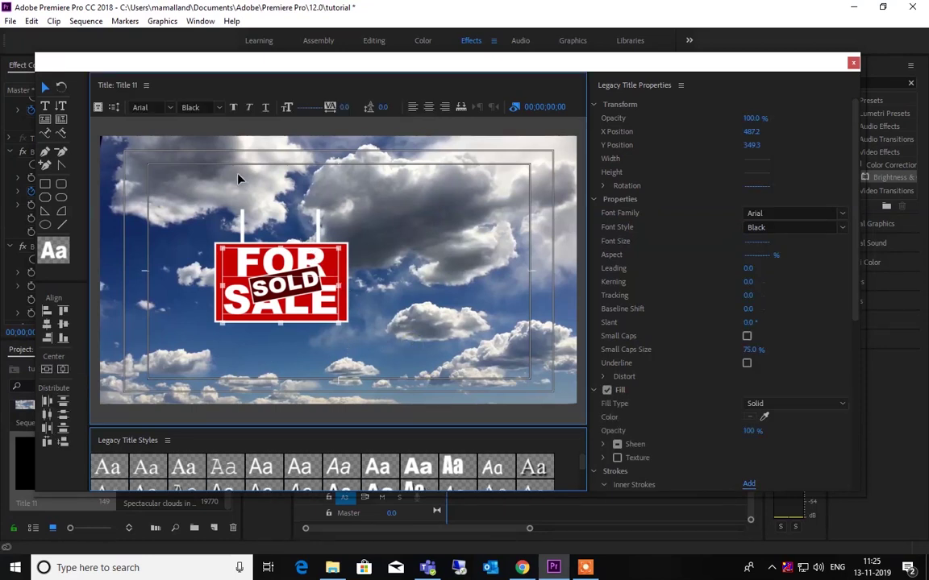
click(328, 202)
drag(395, 368, 184, 182)
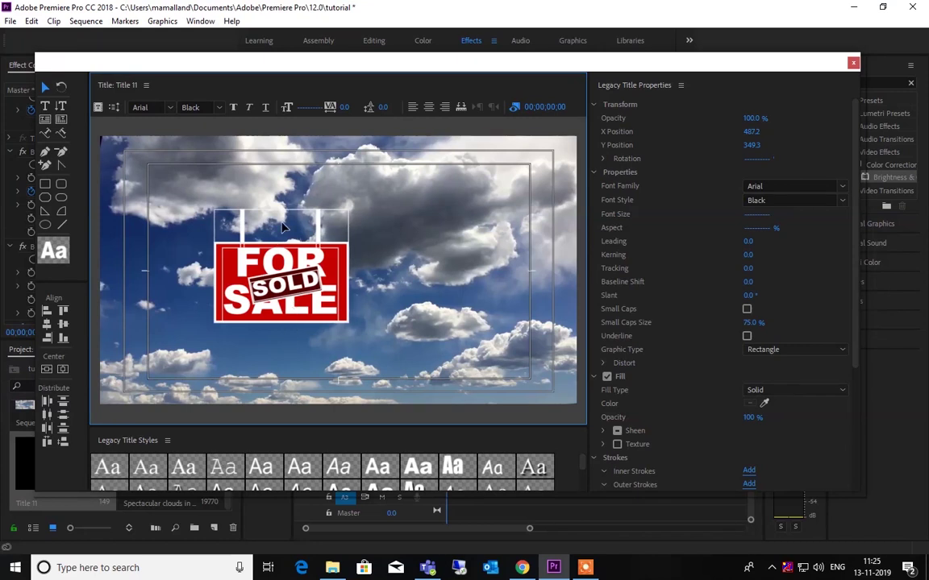
click(358, 166)
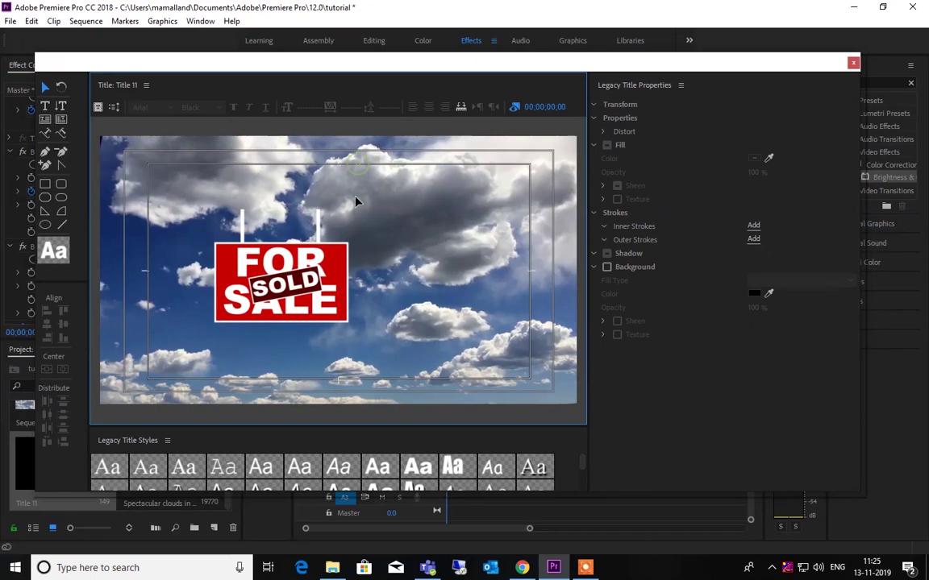
click(233, 216)
drag(253, 250, 272, 343)
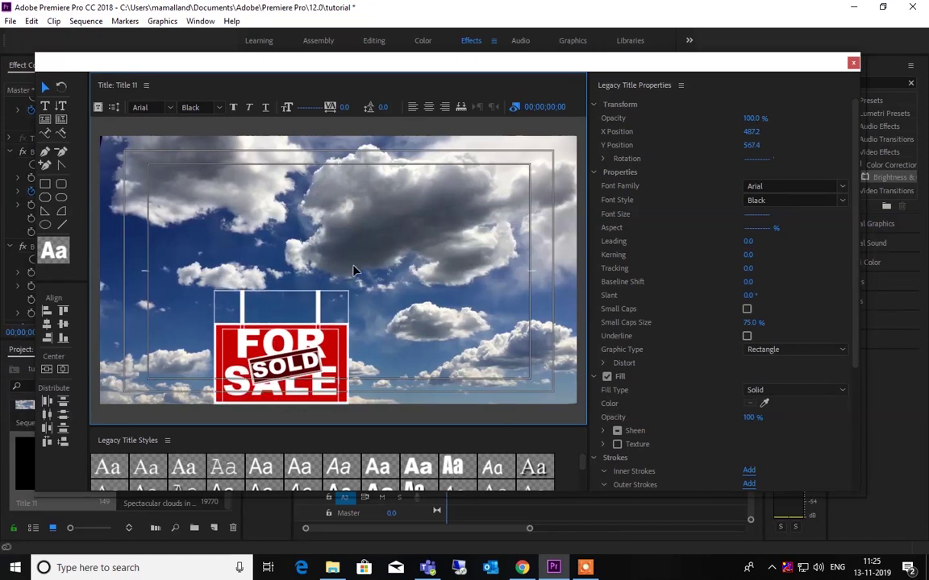
click(367, 235)
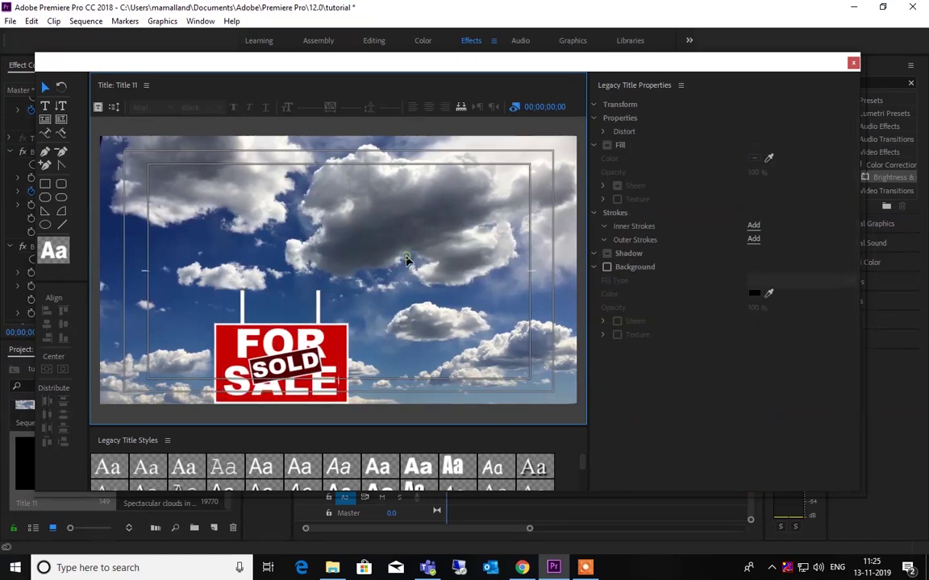
click(853, 63)
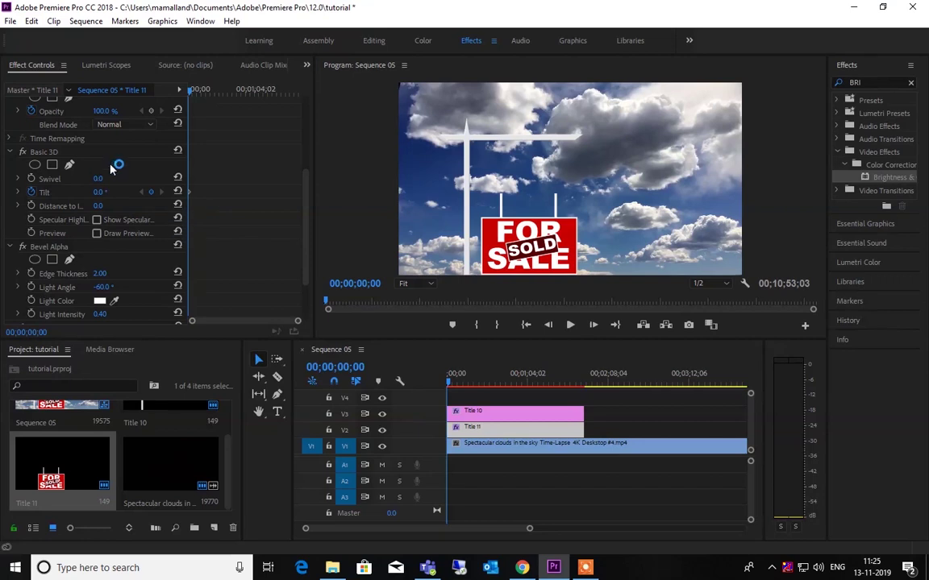
Set the vertical Motion Position of the Title 11 clip to 141 so the board hangs from the crossbar again
scroll(153, 164, up, 3)
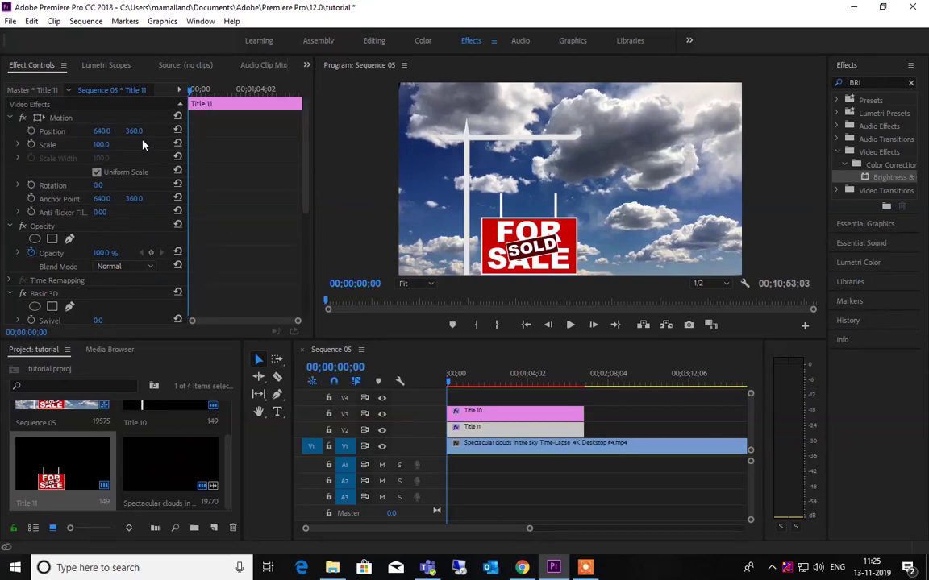
drag(134, 131, 3, 130)
click(648, 228)
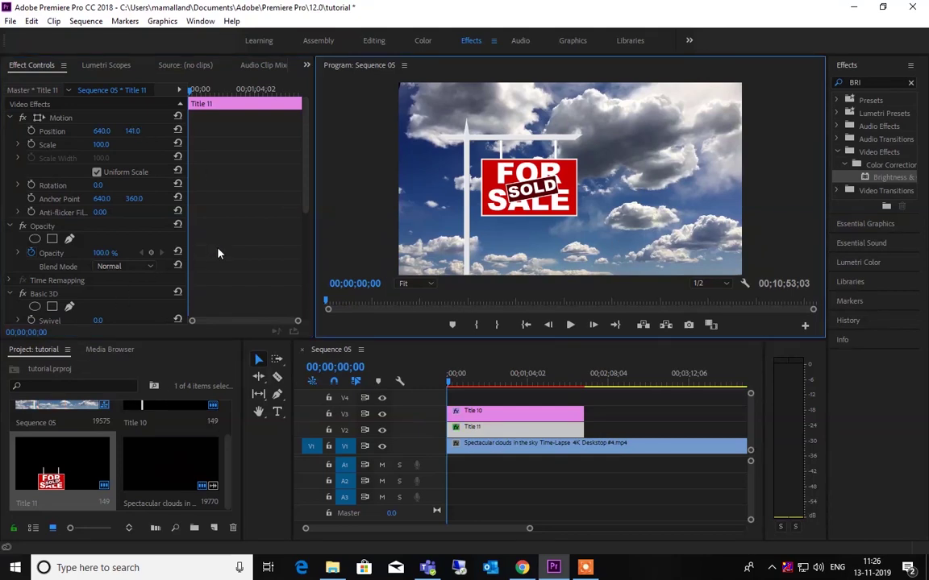
Return to the sequence start and set the Basic 3D Tilt of Title 11 to 20° with Tilt keyframing off
scroll(218, 254, down, 3)
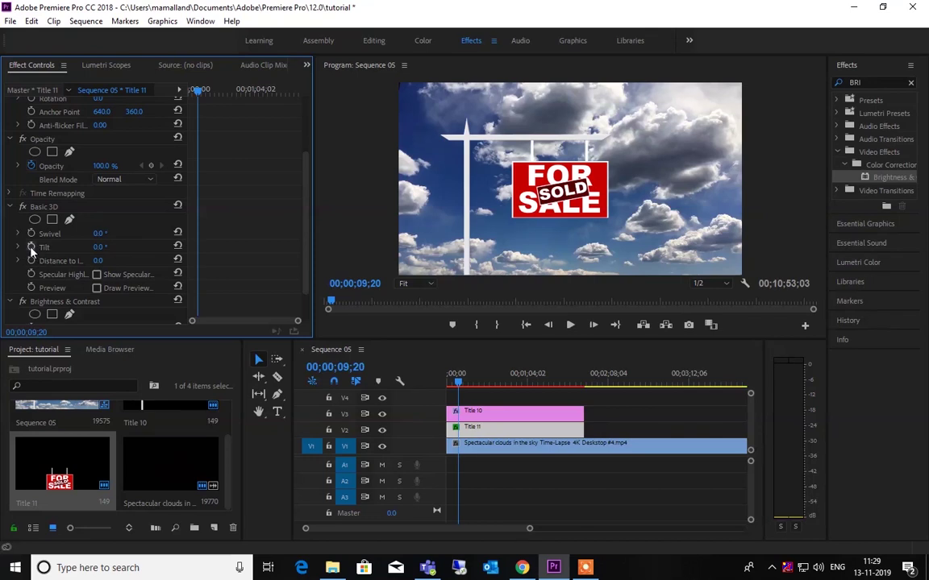
click(31, 247)
click(32, 247)
click(501, 299)
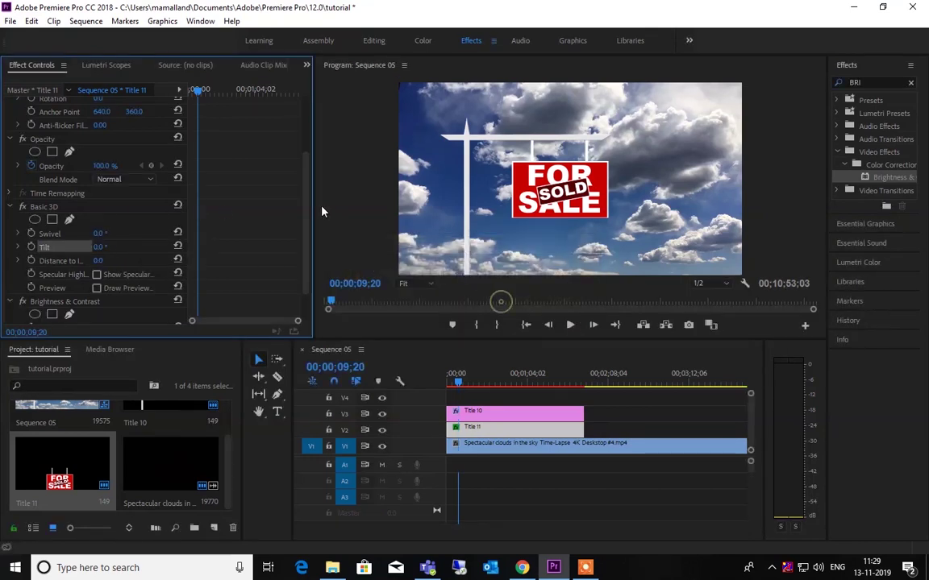
click(191, 90)
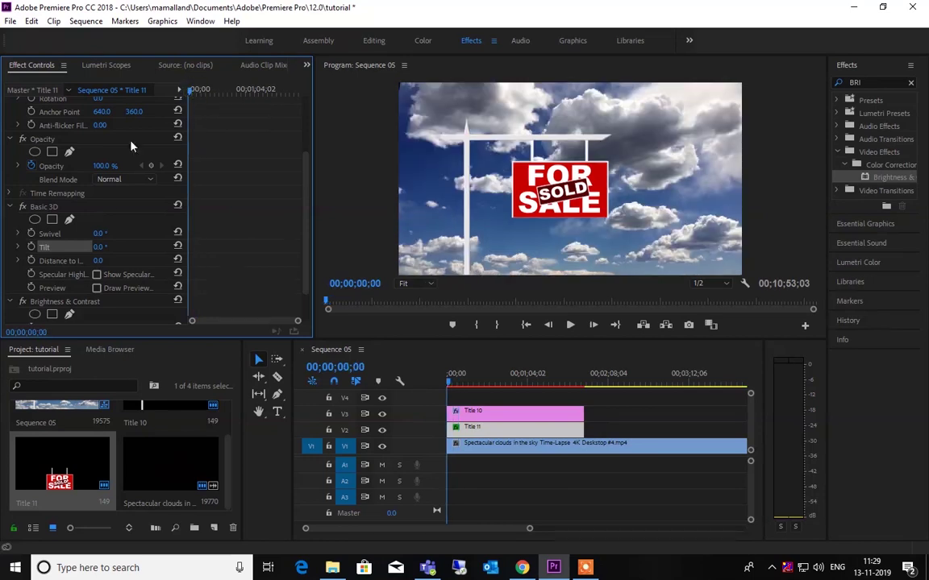
click(98, 247)
text(20)
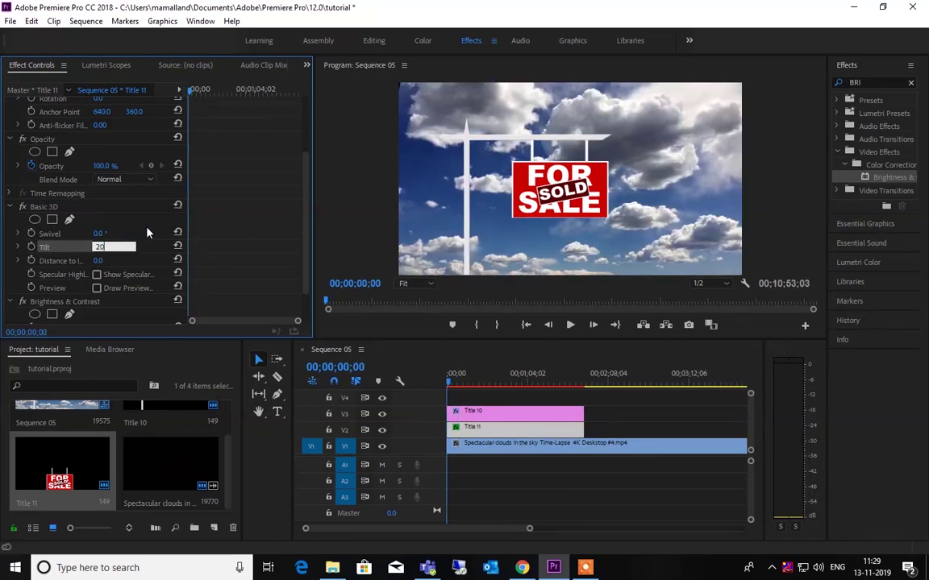
click(154, 227)
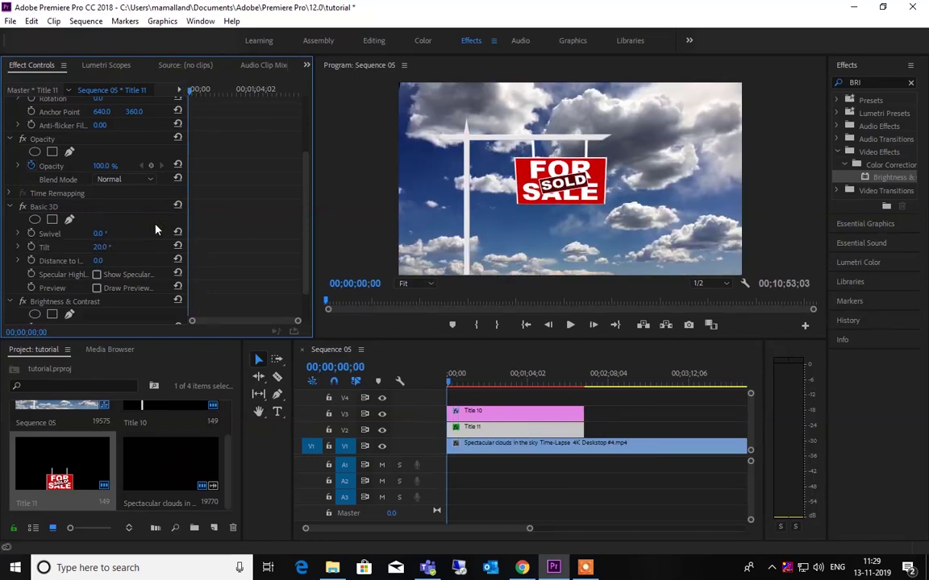
Play the opening of the sequence briefly and park the playhead exactly at 00;00;04;00
key(space)
key(space)
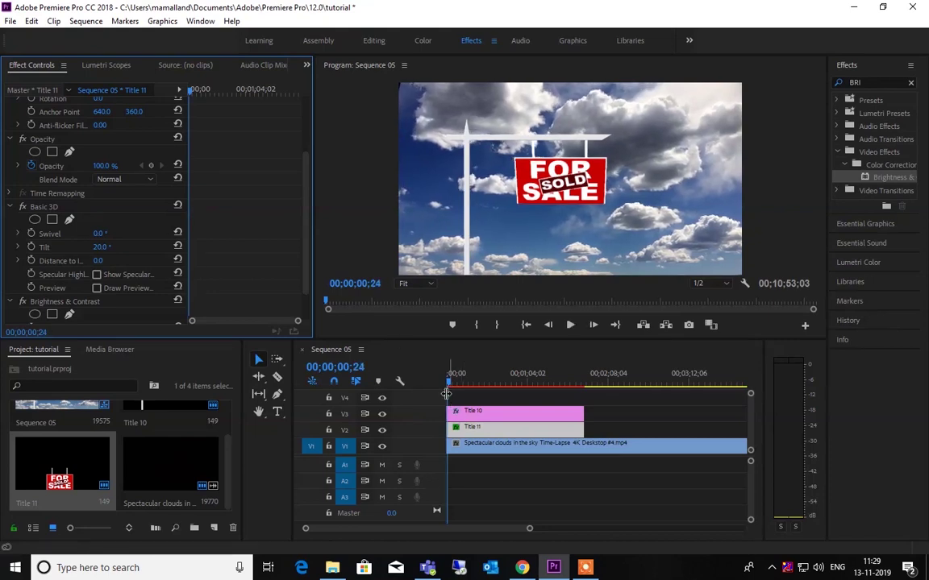
click(453, 382)
key(space)
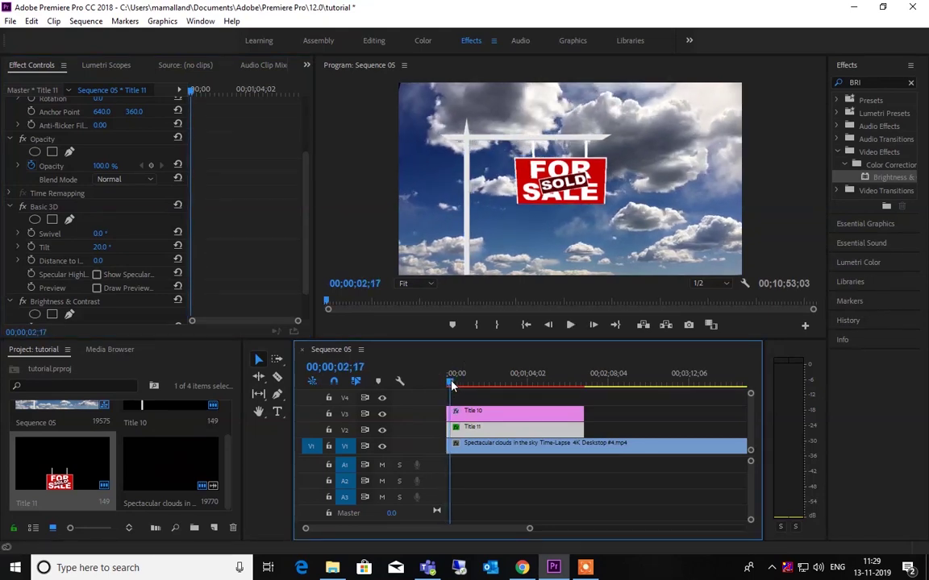
key(Left)
key(Left)
key(Left)
key(Left)
key(Left)
key(Left)
key(Left)
key(Left)
key(Left)
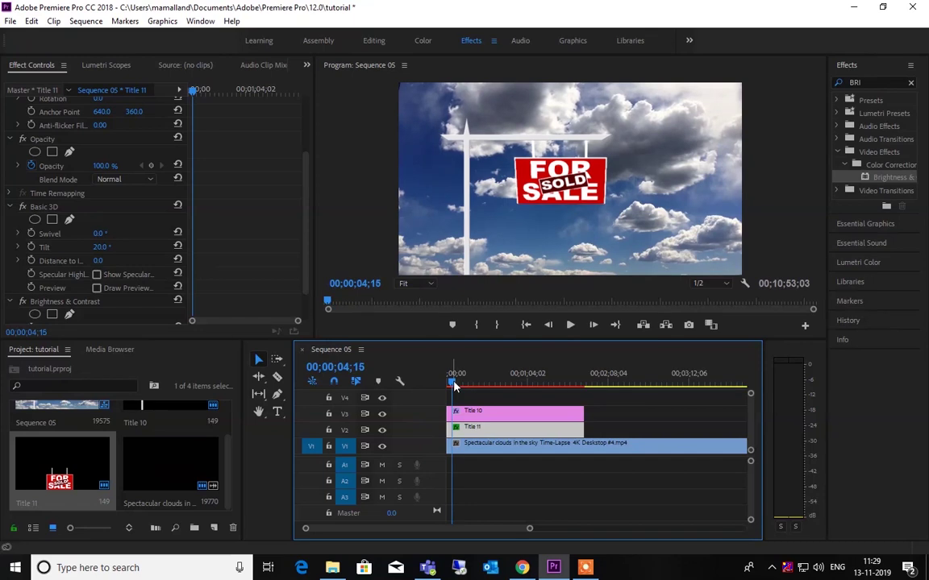
key(Left)
key(Left)
key(Left)
key(Left)
key(Left)
key(Left)
key(Left)
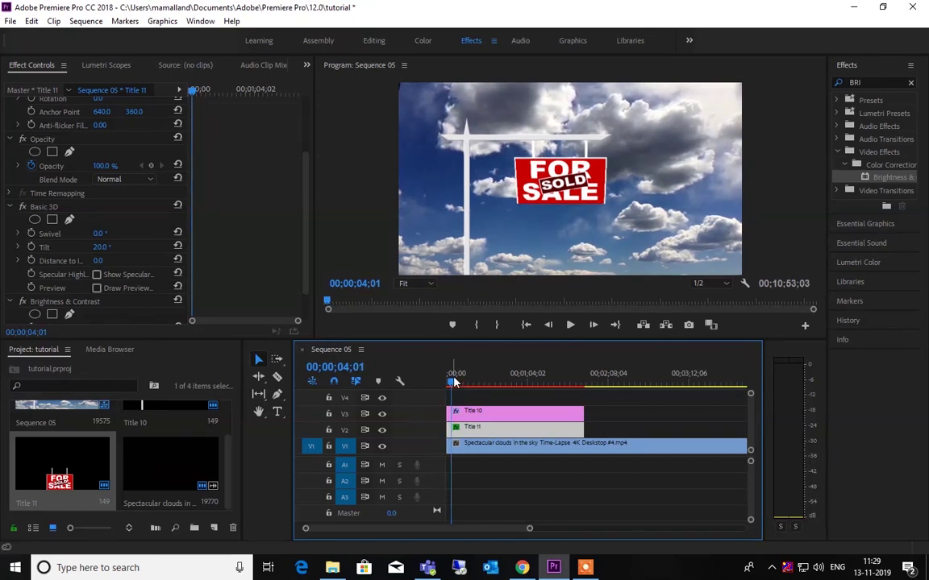
key(Left)
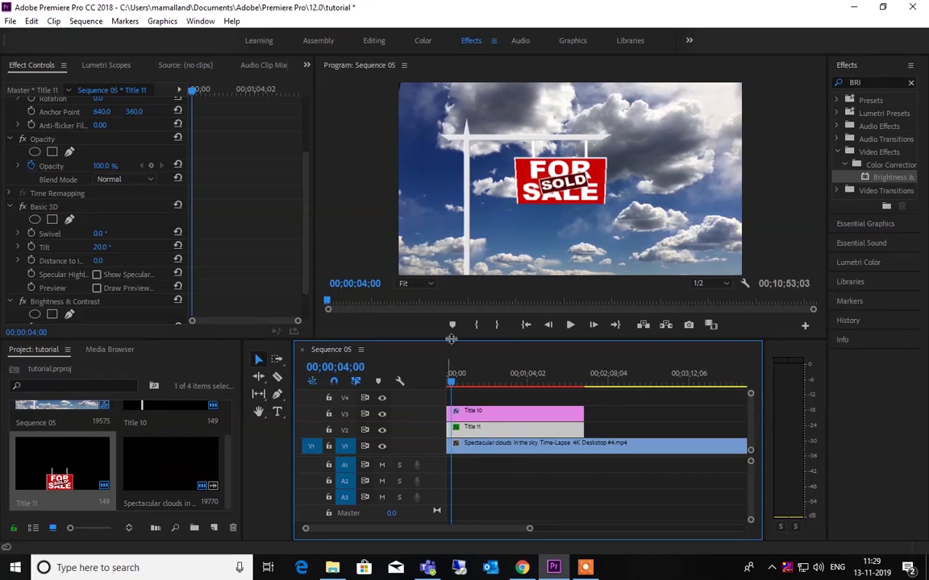
Enable Basic 3D Tilt keyframing on Title 11 at 00;00;04;00 and set the Tilt to -20°
click(32, 246)
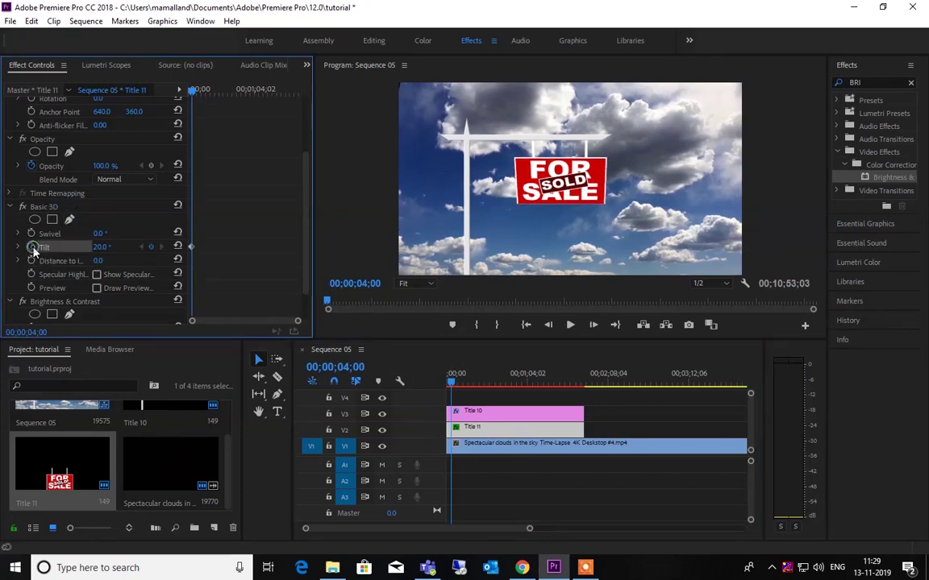
click(100, 246)
text(-)
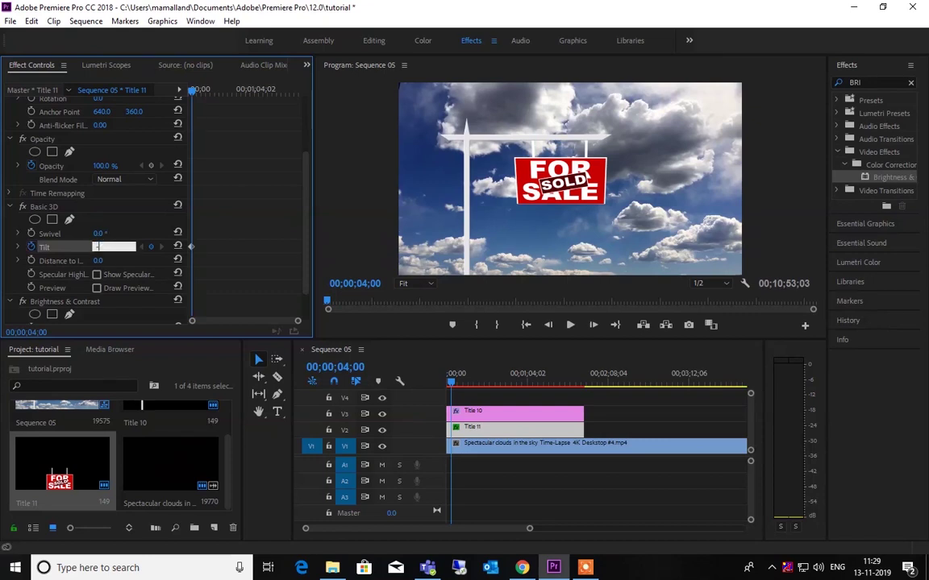
text(20)
key(Return)
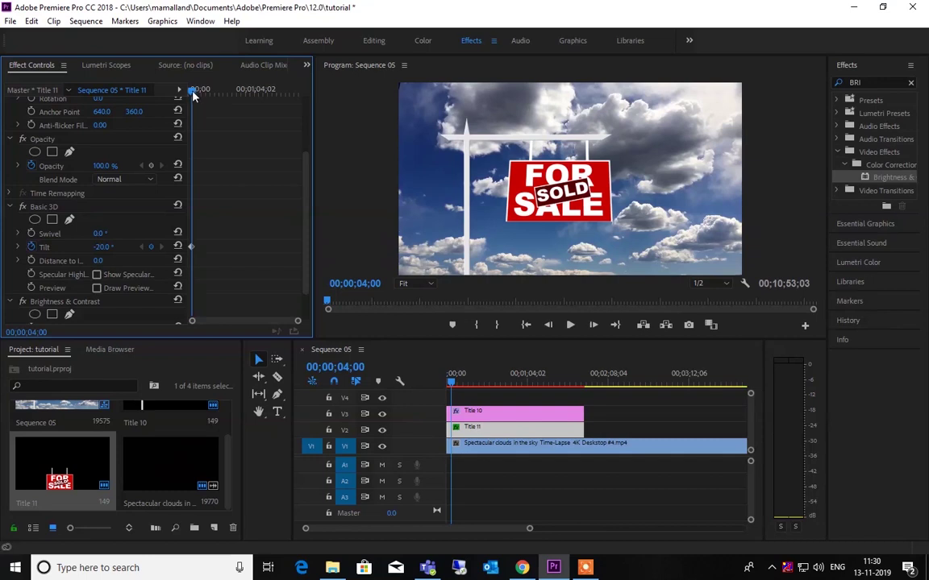
Return to the sequence start and add a Basic 3D Tilt keyframe of 20° on Title 11
drag(194, 96, 190, 91)
click(97, 247)
text(2)
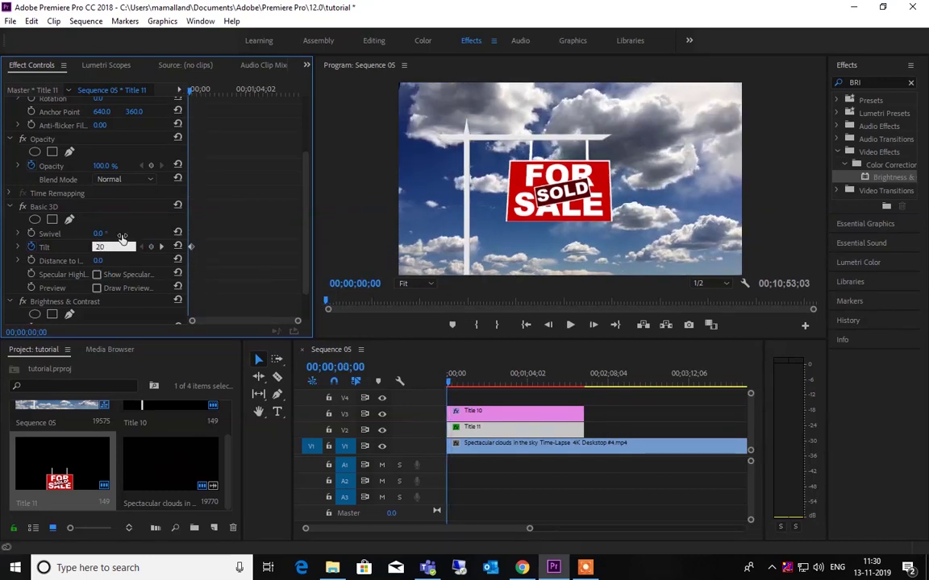
text(0)
key(Return)
Advance to 00;00;08;00 and add a Basic 3D Tilt keyframe of 20° on Title 11
click(160, 247)
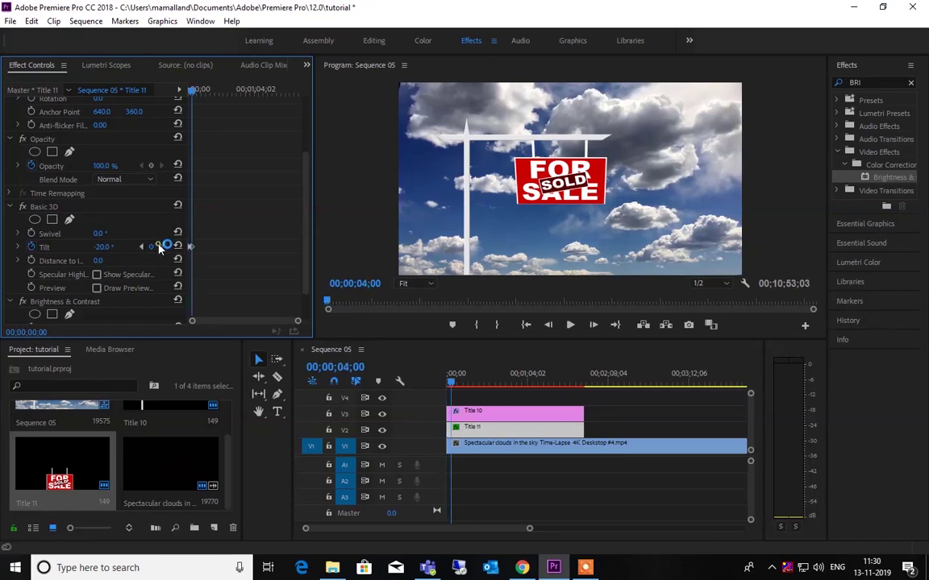
key(space)
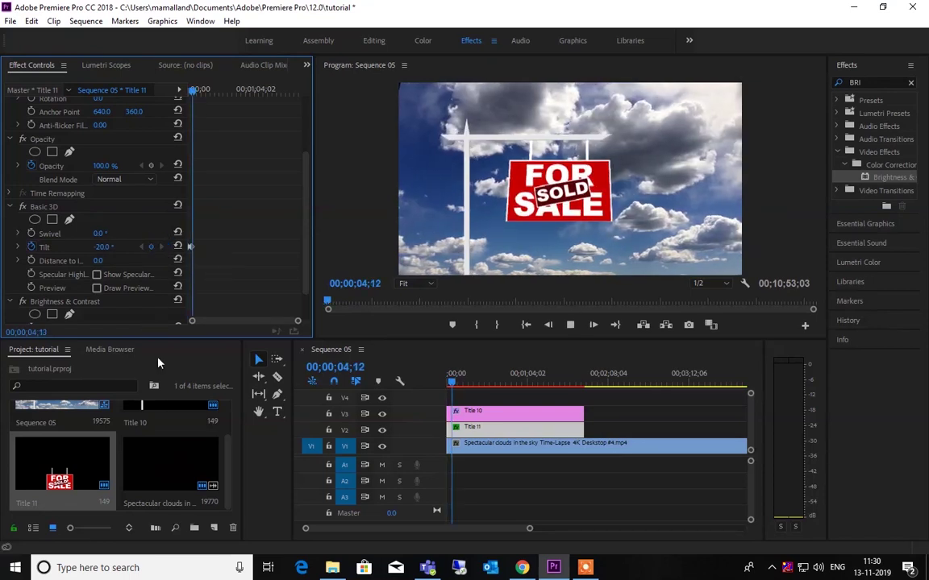
key(space)
drag(456, 383, 459, 383)
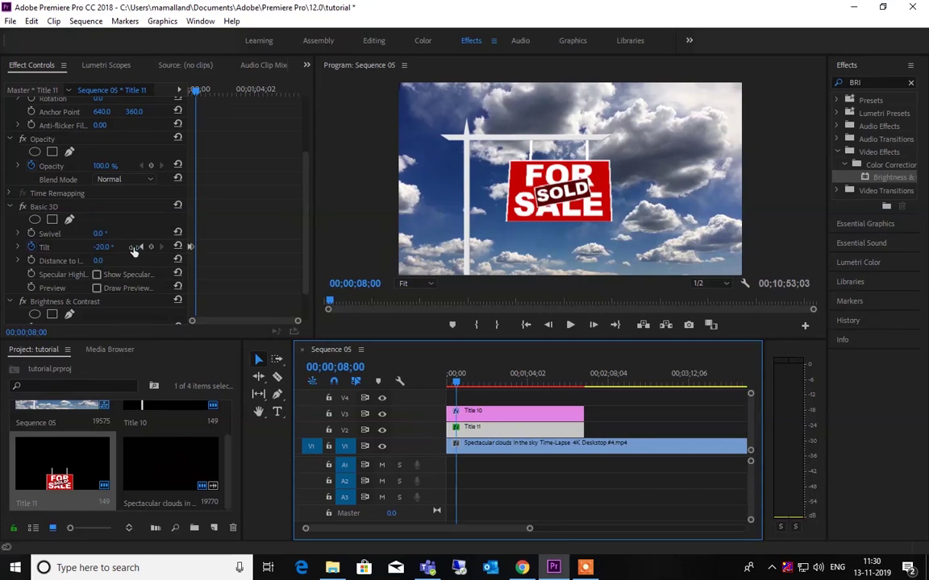
click(103, 247)
text(2)
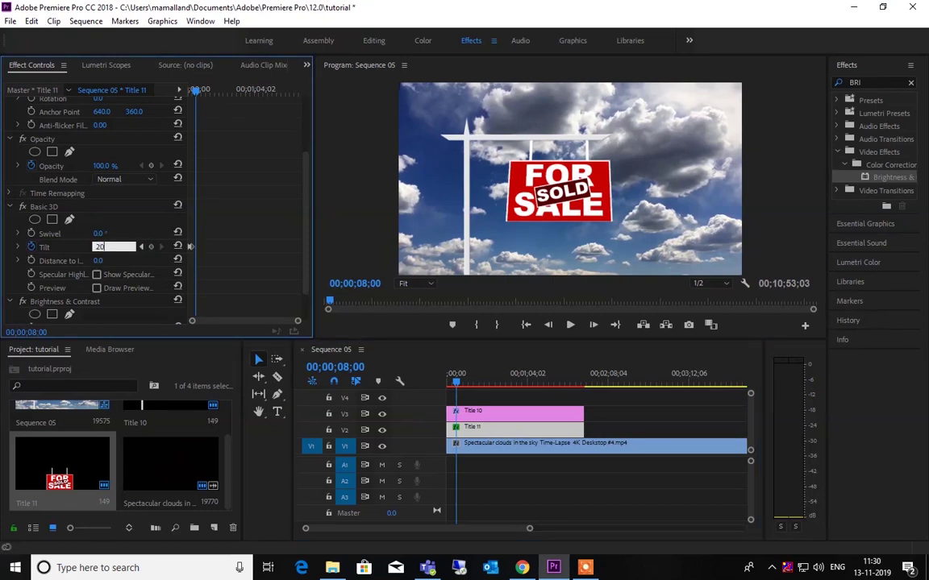
key(Return)
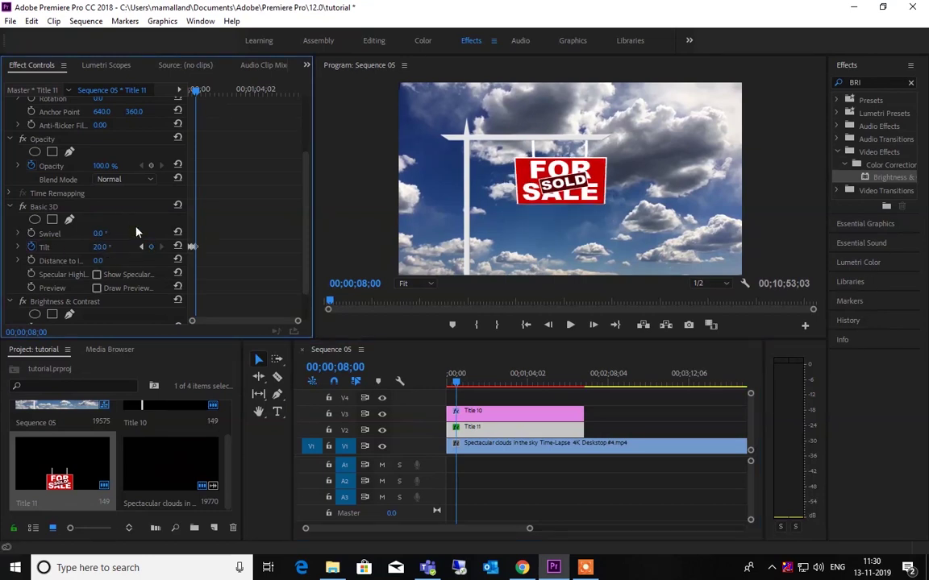
Advance to 00;00;12;00 and add a Basic 3D Tilt keyframe of -20° on Title 11
click(457, 387)
key(space)
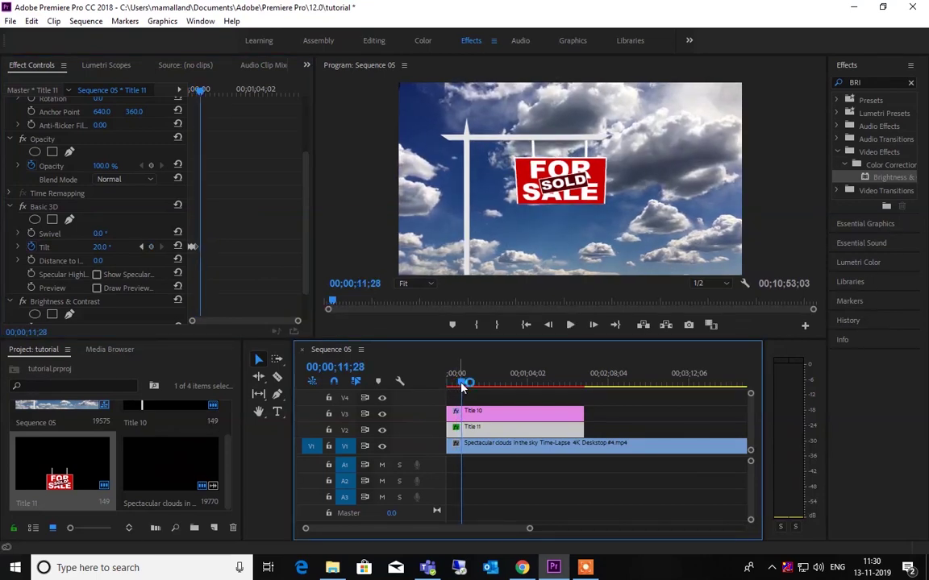
key(space)
click(461, 387)
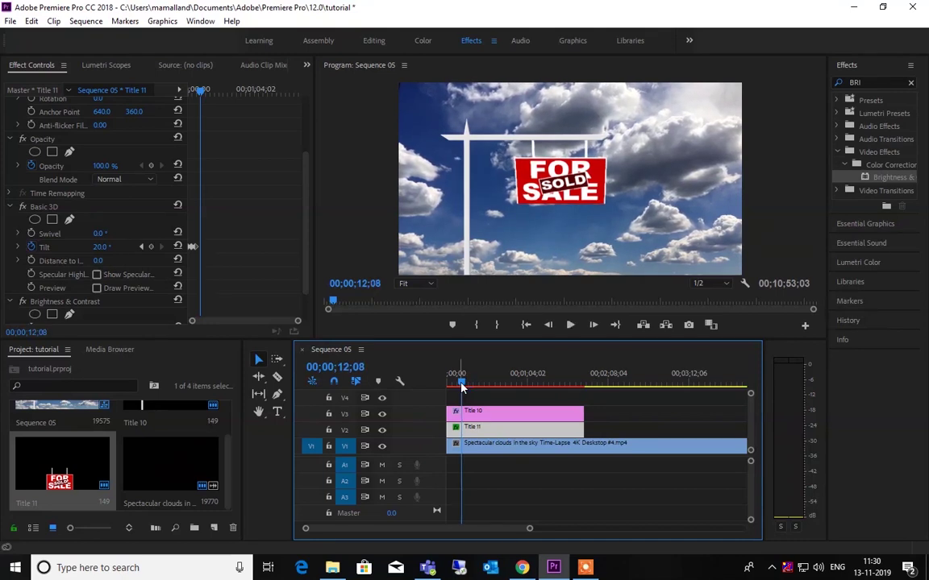
key(Left)
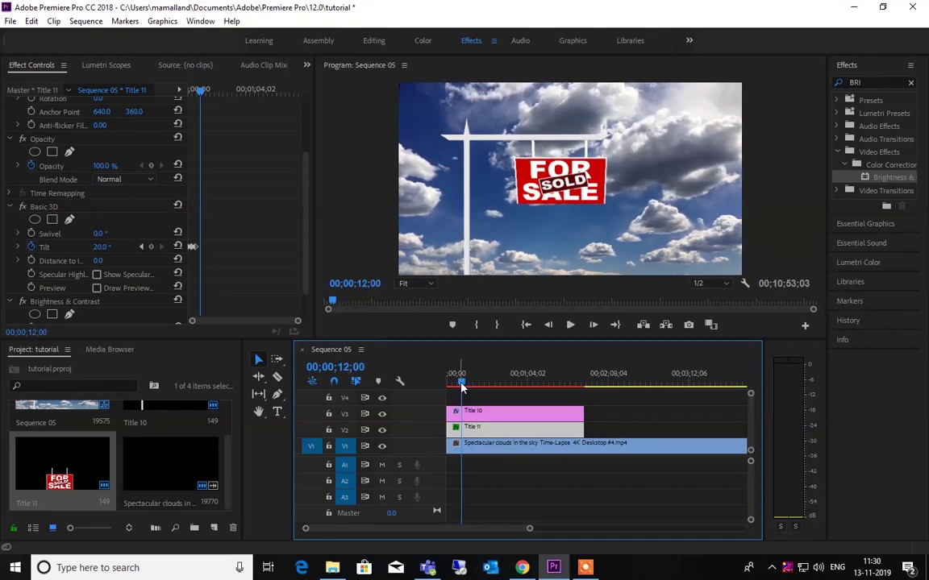
click(102, 247)
text(-20)
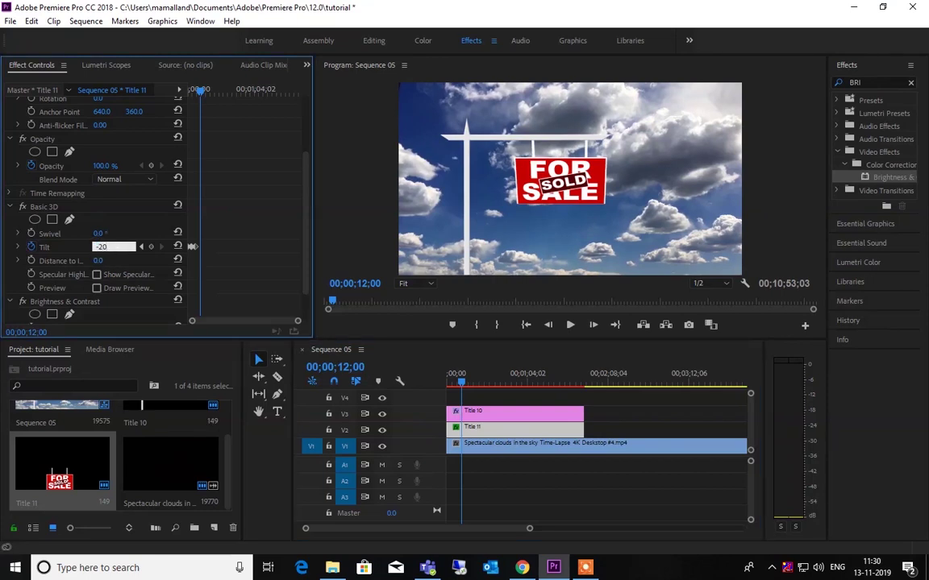
key(Return)
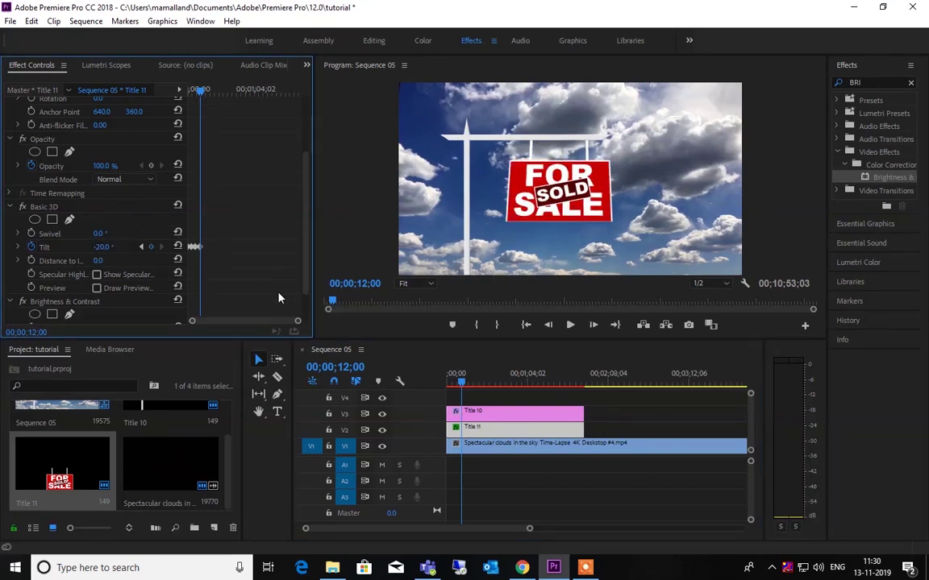
Advance to 00;00;16;00 and add a Basic 3D Tilt keyframe of 20° on Title 11
key(space)
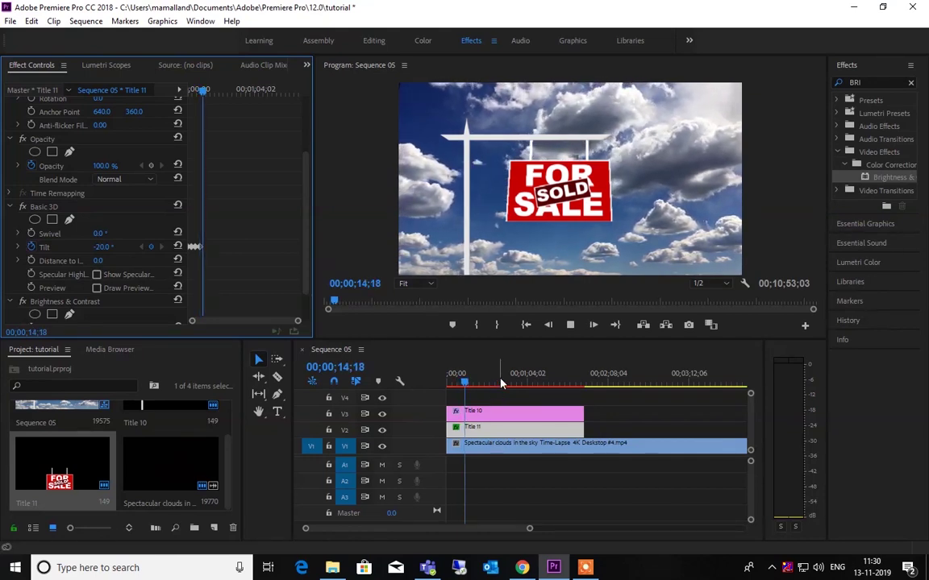
key(space)
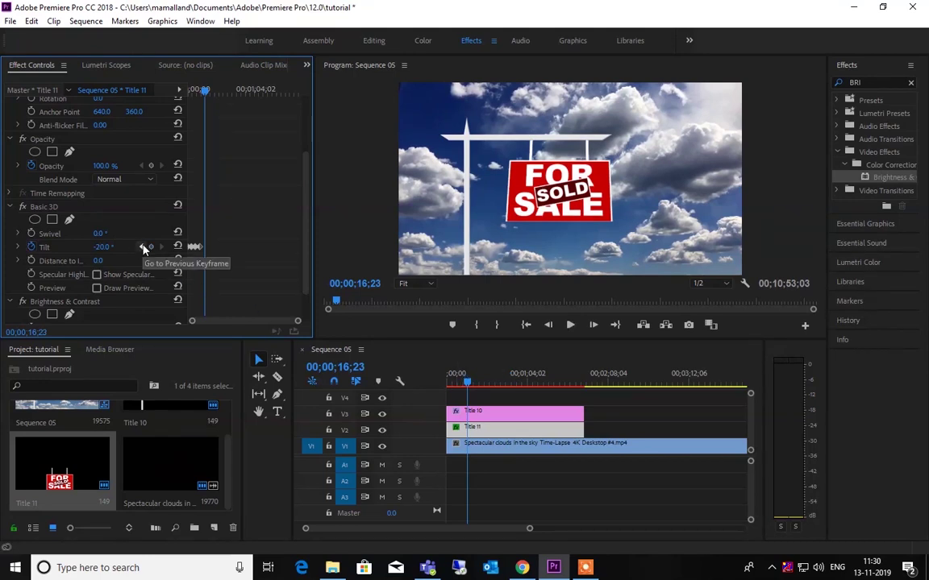
click(144, 250)
click(462, 382)
drag(464, 385, 469, 385)
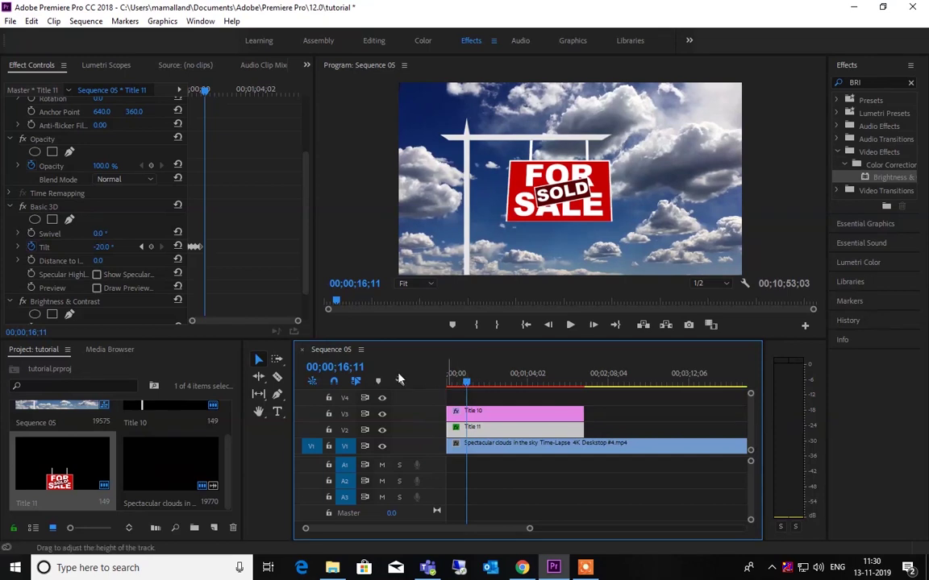
key(Left)
key(Left)
key(Left)
key(Left)
key(Left)
key(Left)
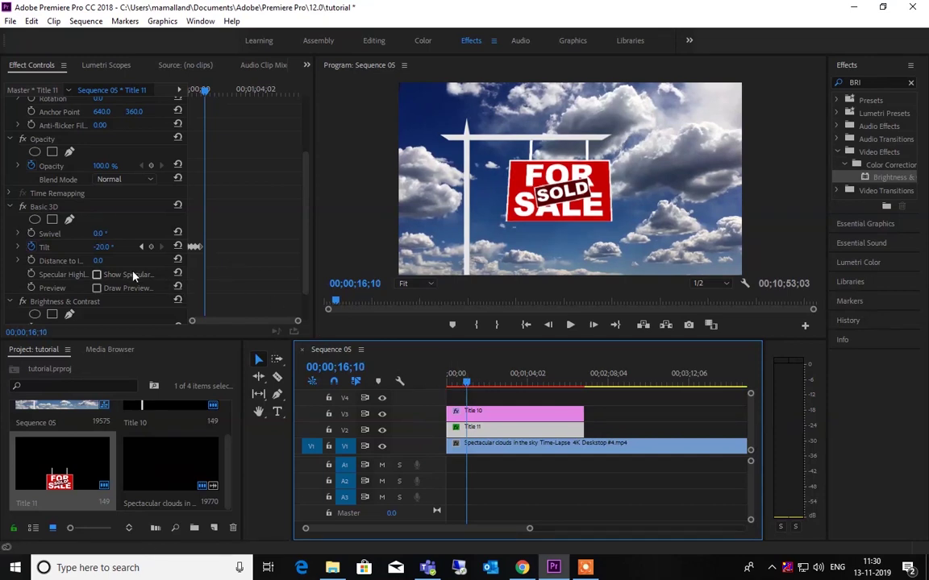
key(Left)
key(Left)
key(Left)
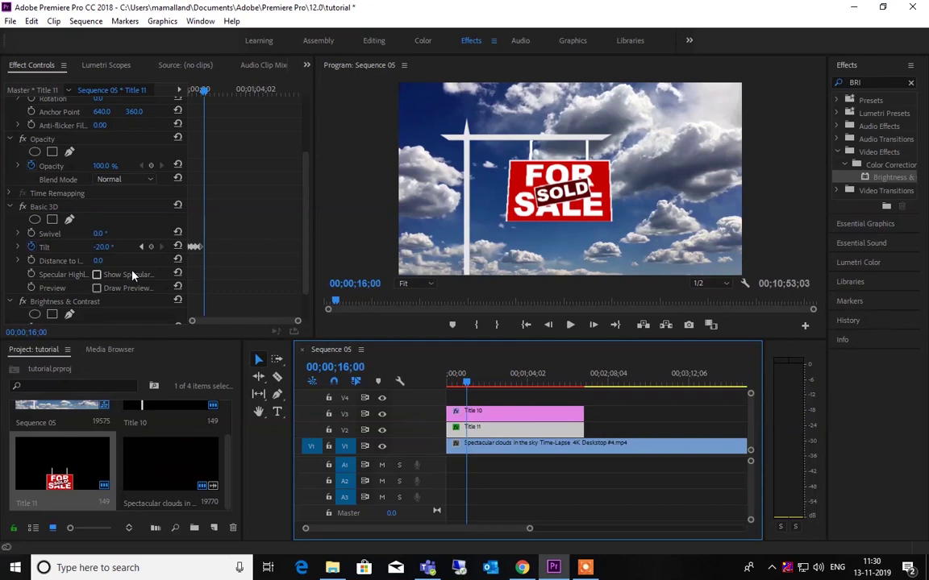
click(104, 247)
text(2)
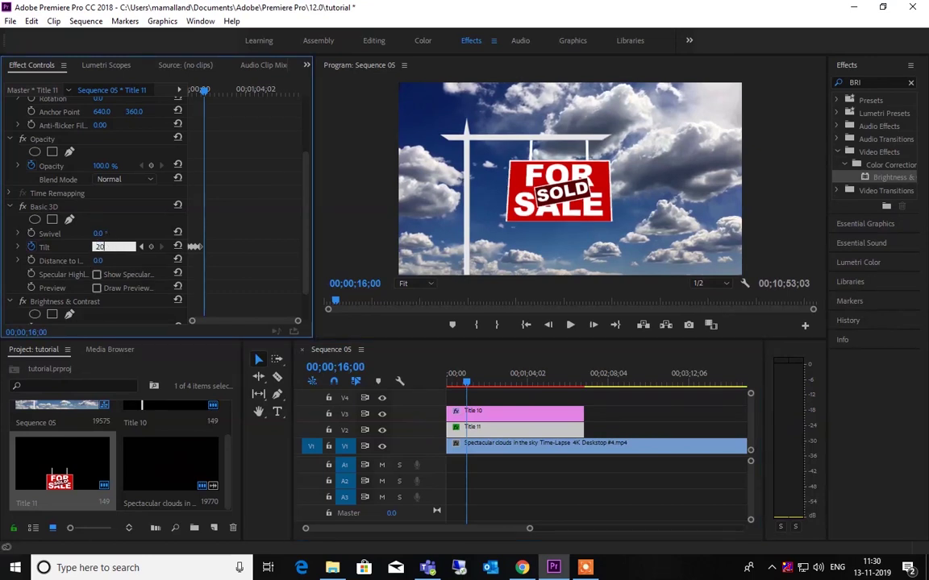
text(0)
key(Return)
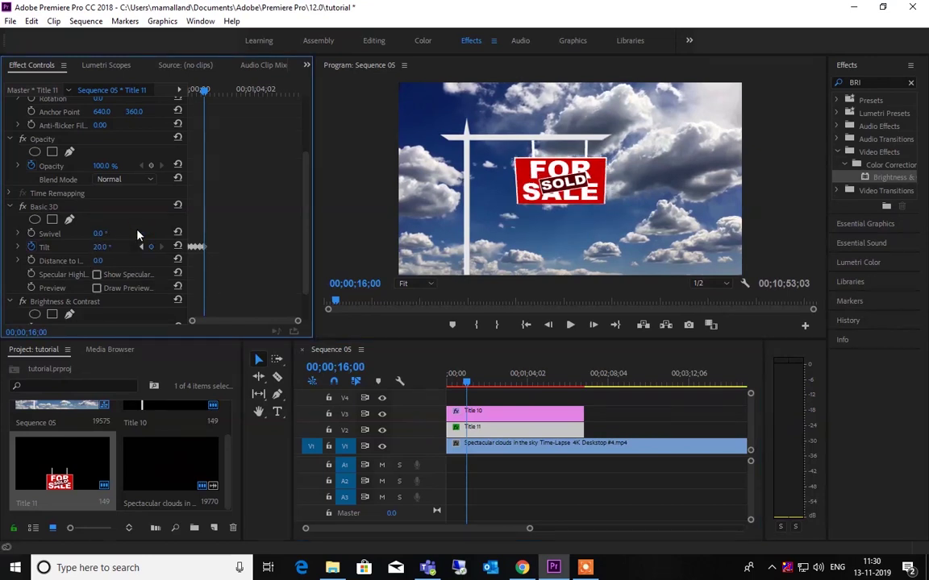
Advance to 00;00;20;00 and add a Basic 3D Tilt keyframe of -20° on Title 11
drag(464, 384, 473, 385)
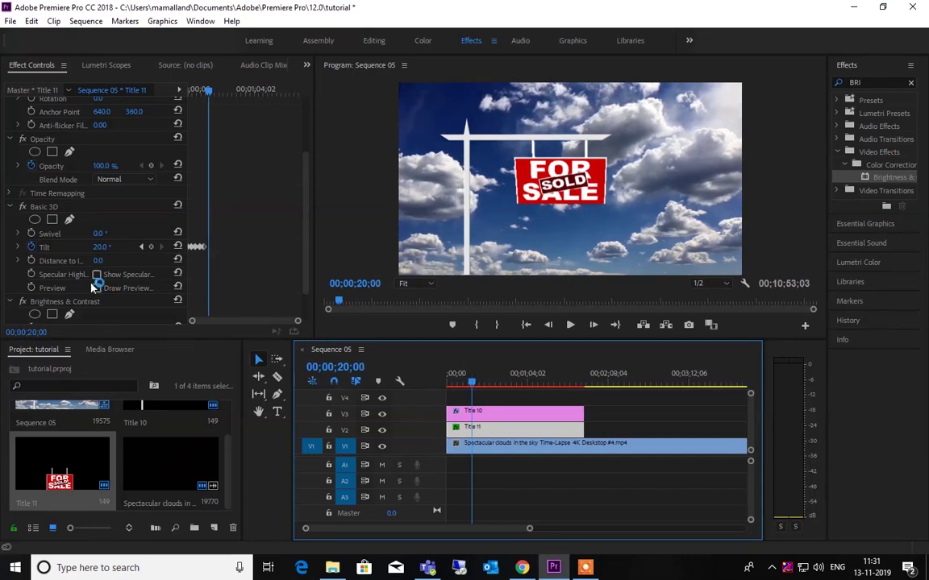
click(98, 246)
text(-)
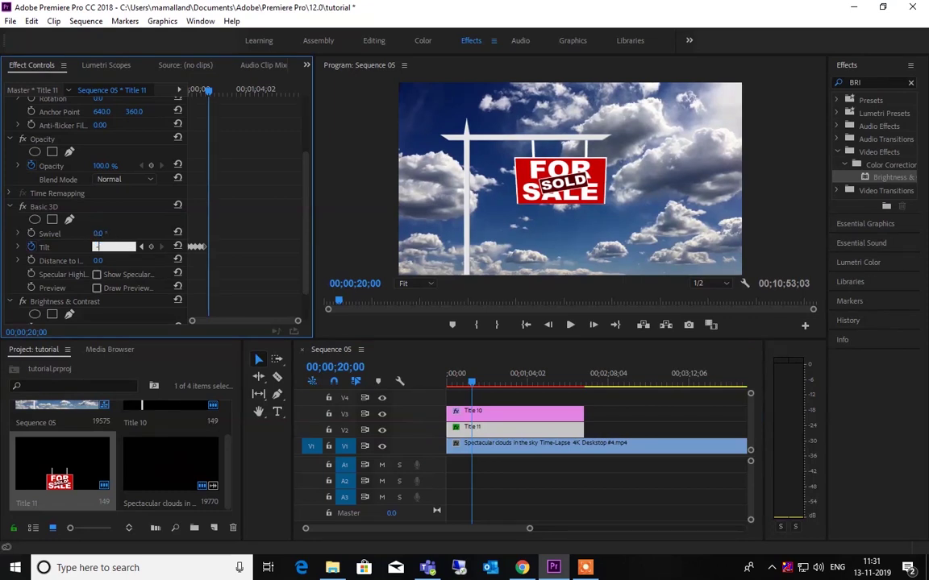
text(20)
key(Return)
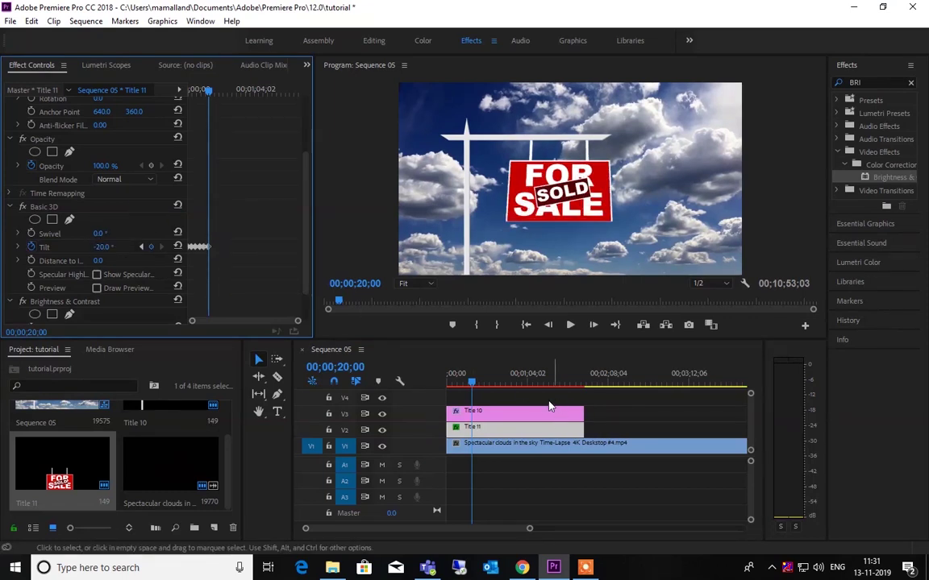
Select Title 11's five Tilt keyframes between the first and last ones and change their interpolation to Auto Bezier
key(space)
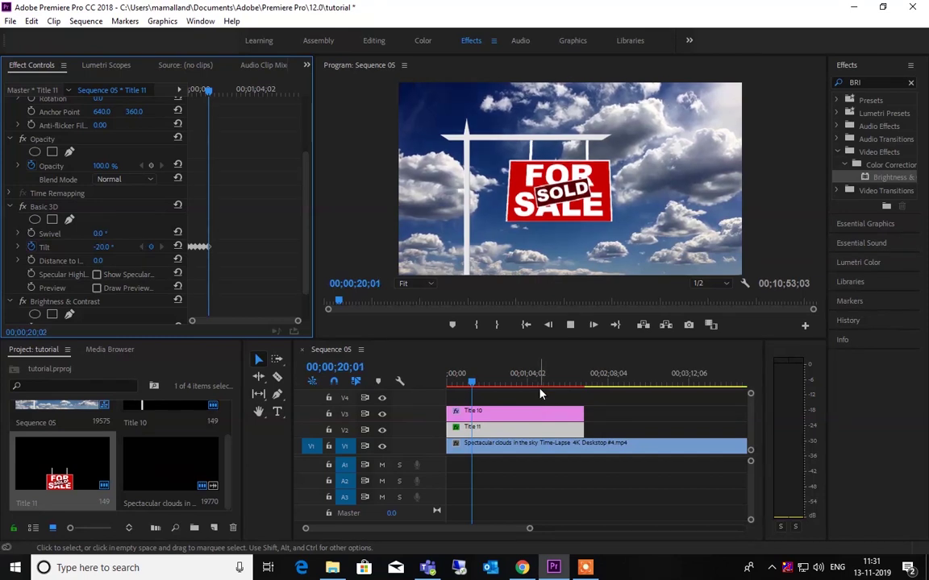
key(space)
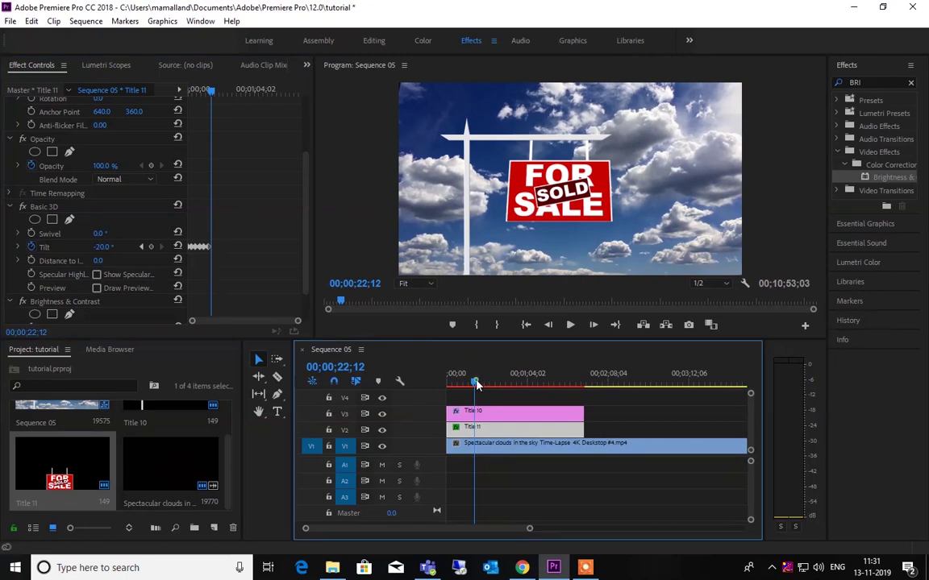
click(451, 377)
drag(273, 267, 212, 224)
right_click(218, 246)
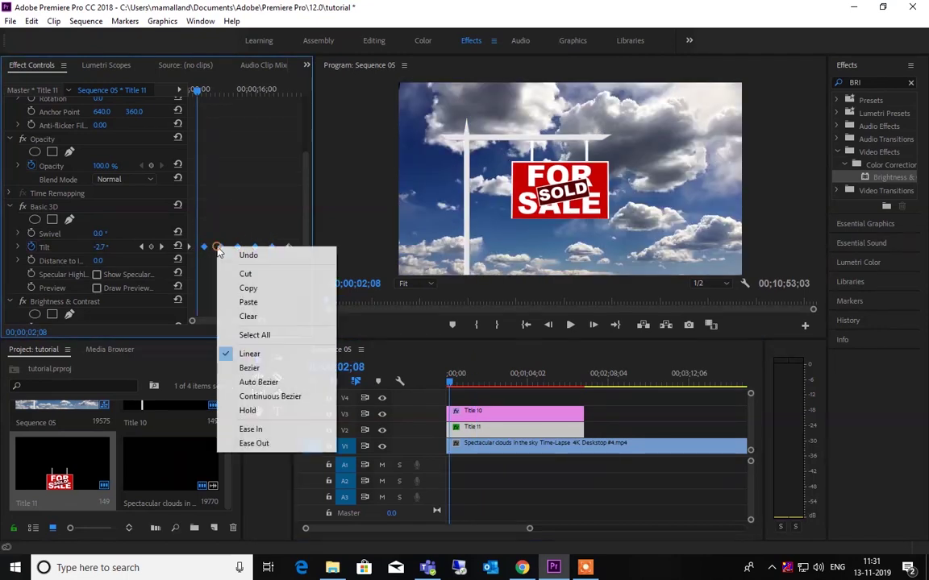
click(258, 382)
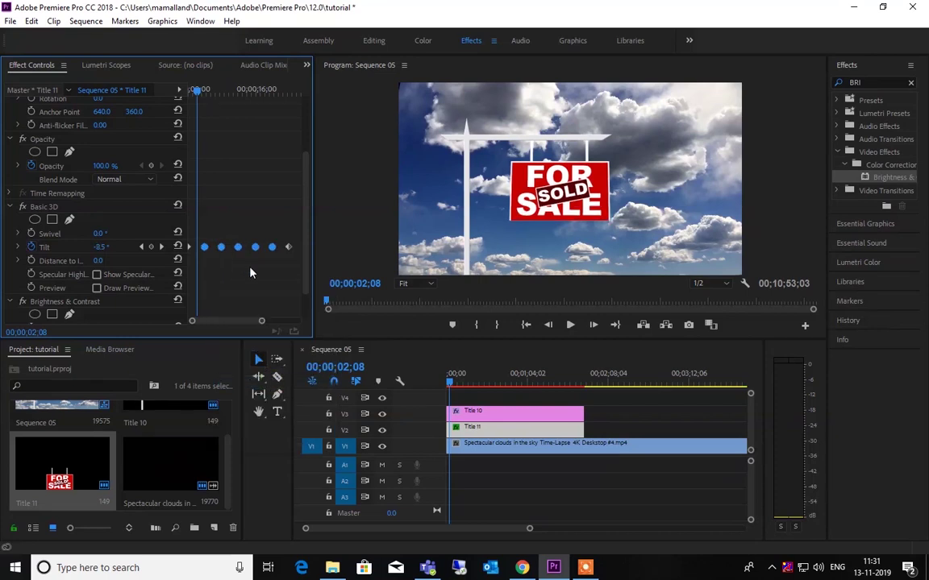
Enable Brightness keyframing on Title 11 at 00;00;00;00 and add a Brightness keyframe at the second Tilt keyframe
drag(201, 95, 182, 89)
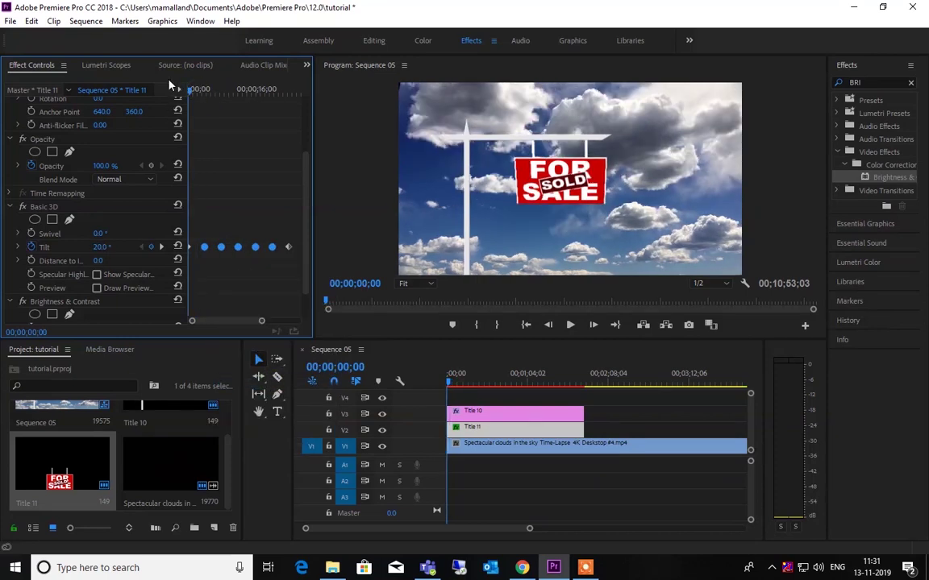
scroll(134, 295, down, 1)
scroll(135, 296, down, 1)
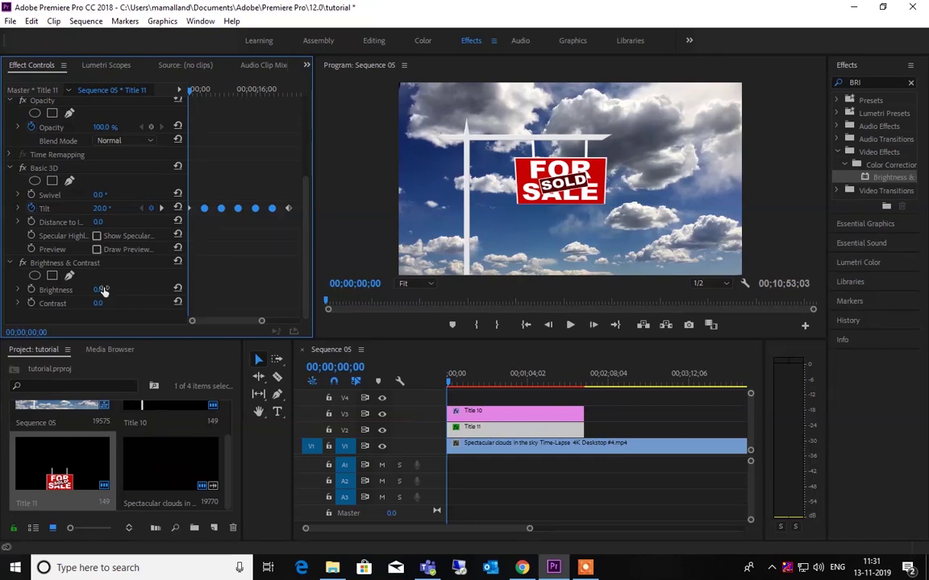
click(31, 290)
click(161, 208)
click(151, 290)
Add Brightness keyframes on Title 11 at each remaining Tilt keyframe, from 00;00;08;00 to 00;00;24;00
click(161, 208)
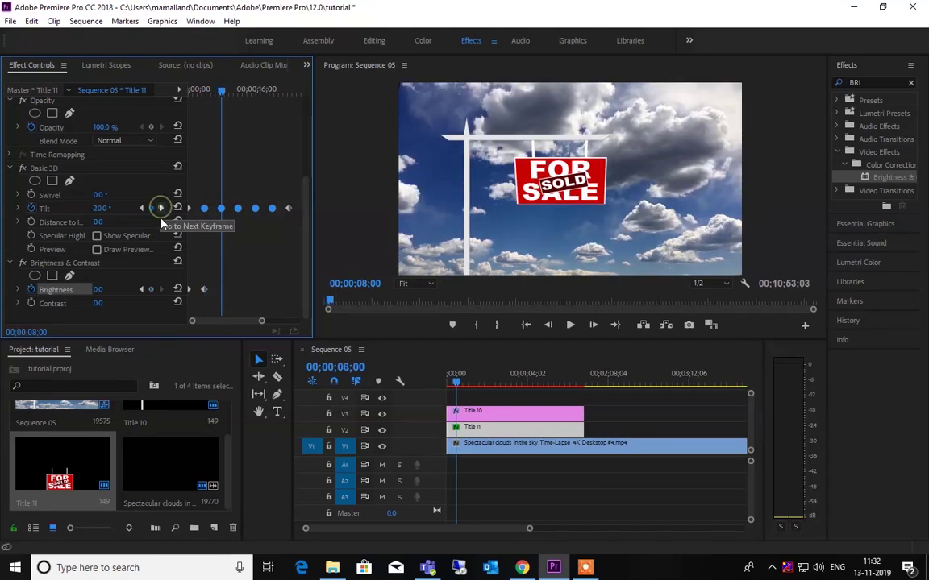
click(151, 290)
click(161, 208)
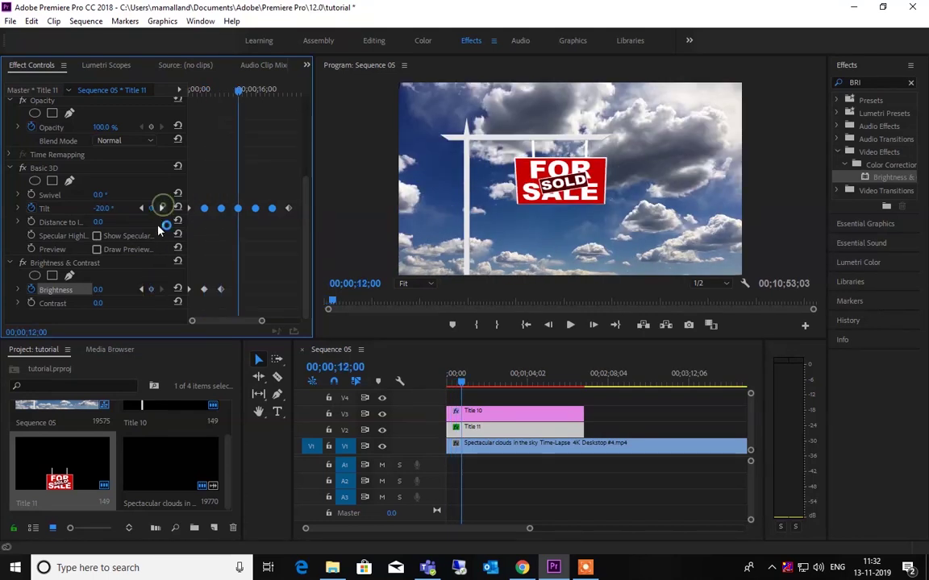
click(151, 290)
click(161, 208)
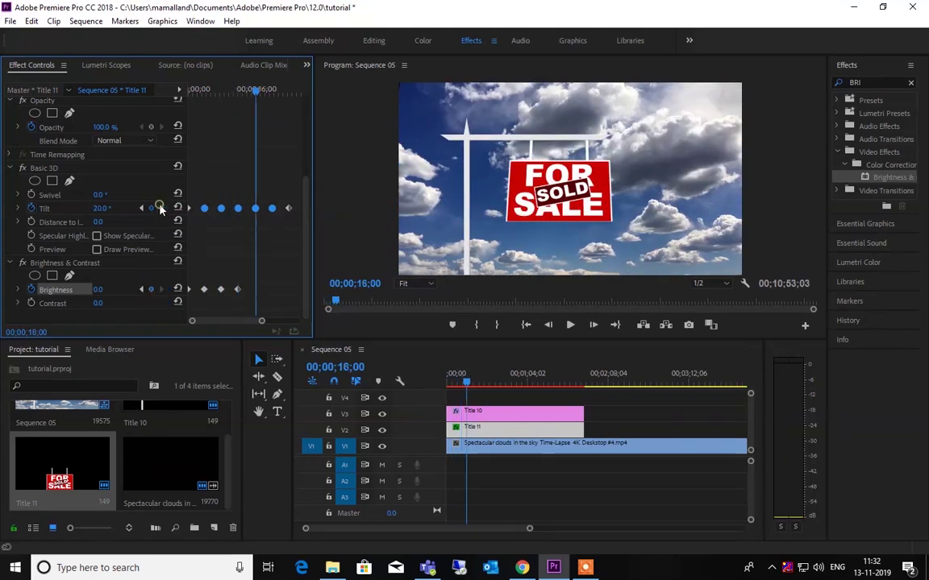
click(151, 290)
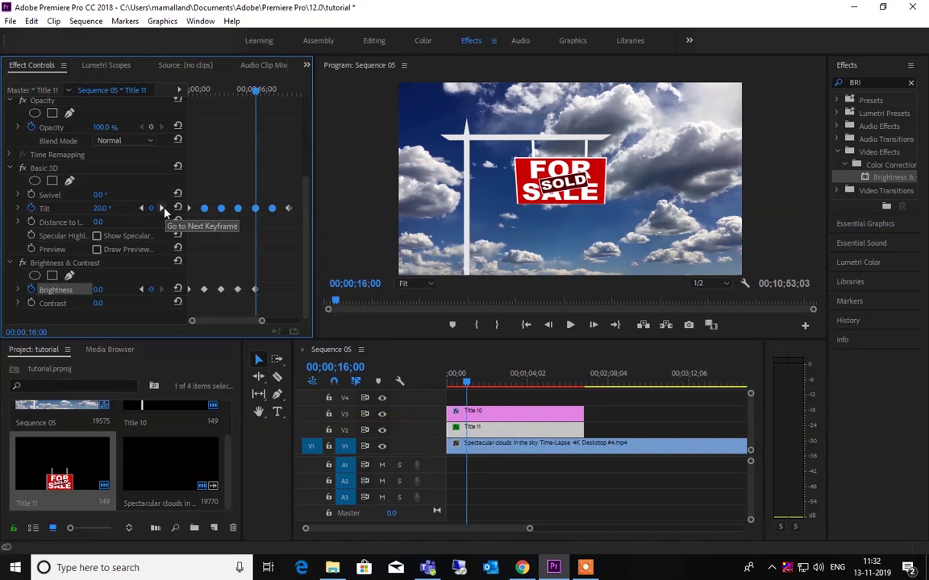
Return to 00;00;00;00 and set Title 11's first Brightness keyframe to -50
key(Home)
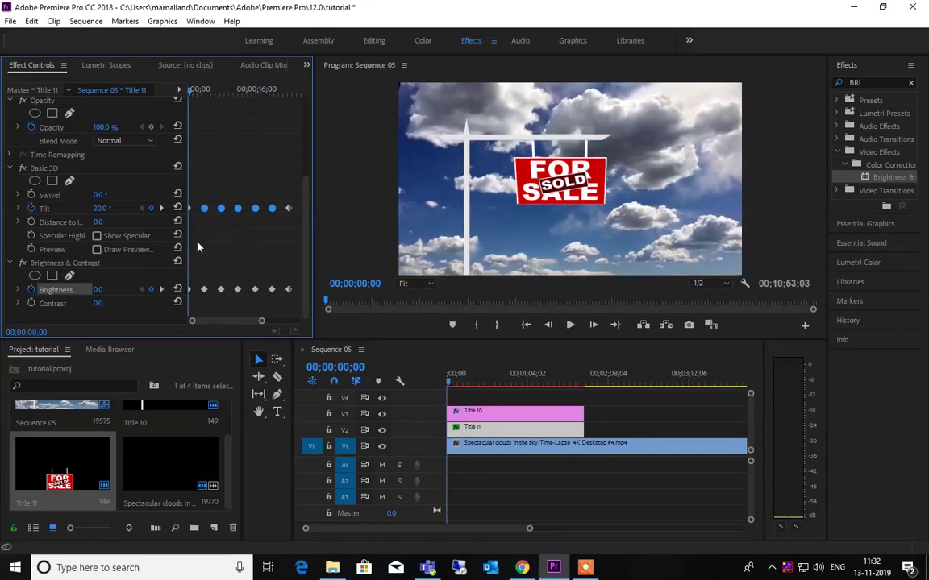
click(97, 290)
text(-50)
key(Return)
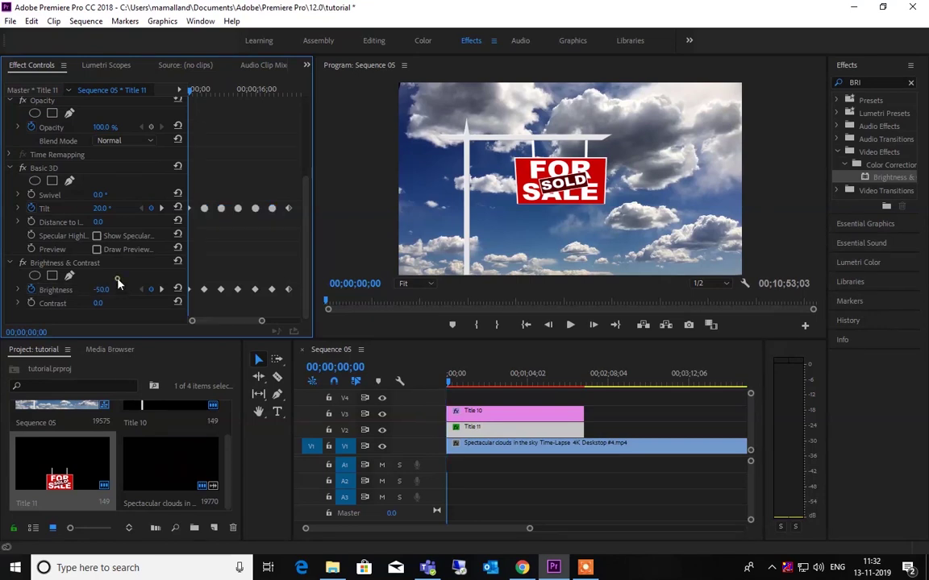
Go to the Brightness keyframe at 00;00;08;00 and set its value to -50
click(161, 290)
click(162, 289)
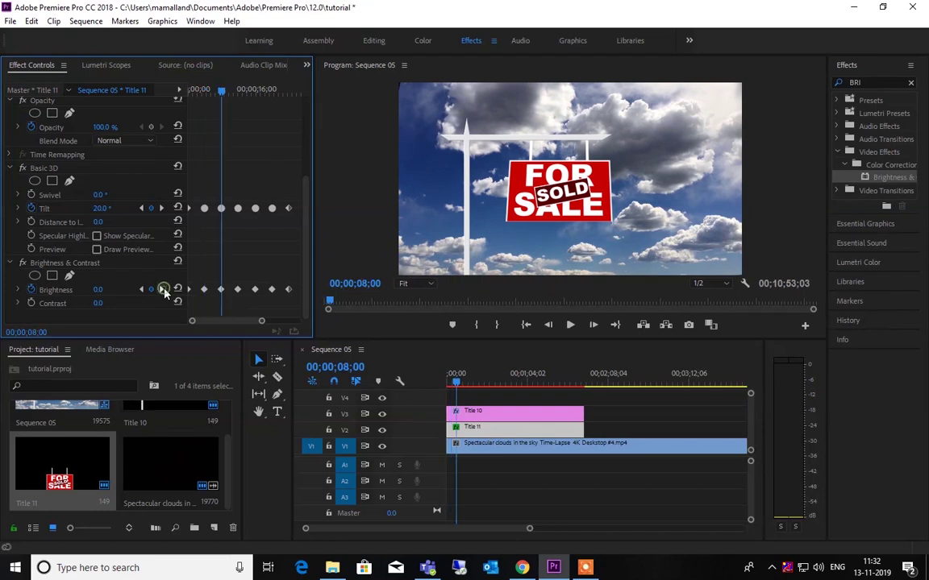
click(109, 287)
text(-5)
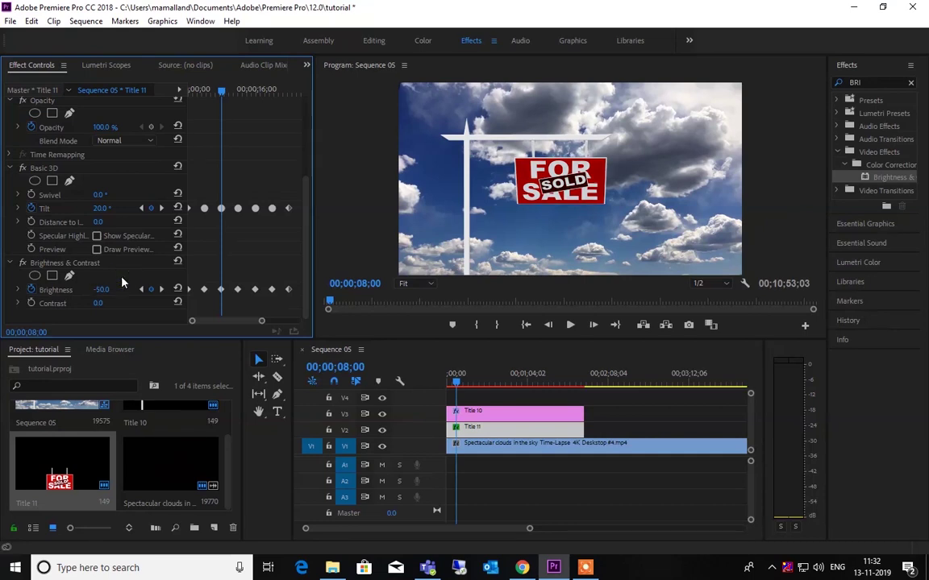
Go to the Brightness keyframe at 00;00;16;00 and set its value to -50
click(161, 289)
click(161, 288)
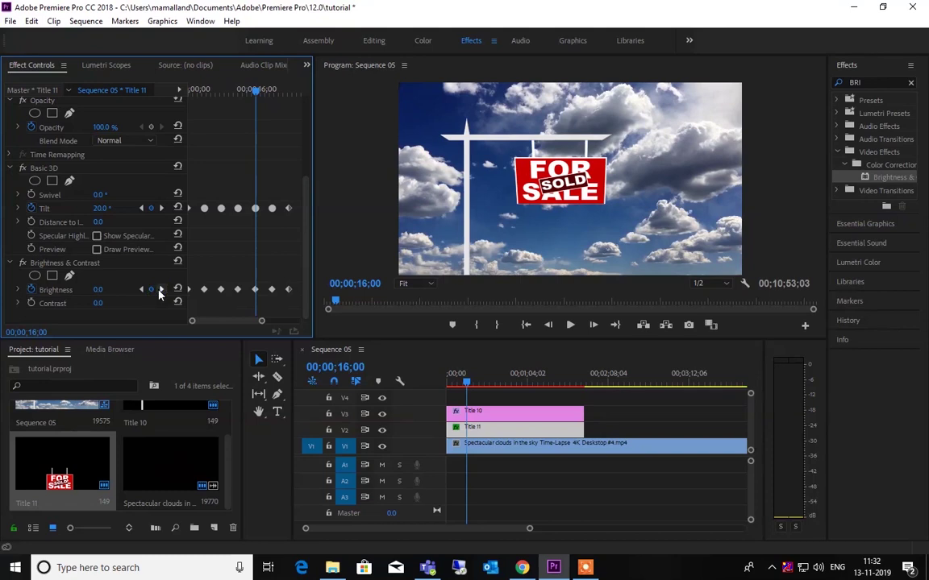
click(98, 291)
text(-50)
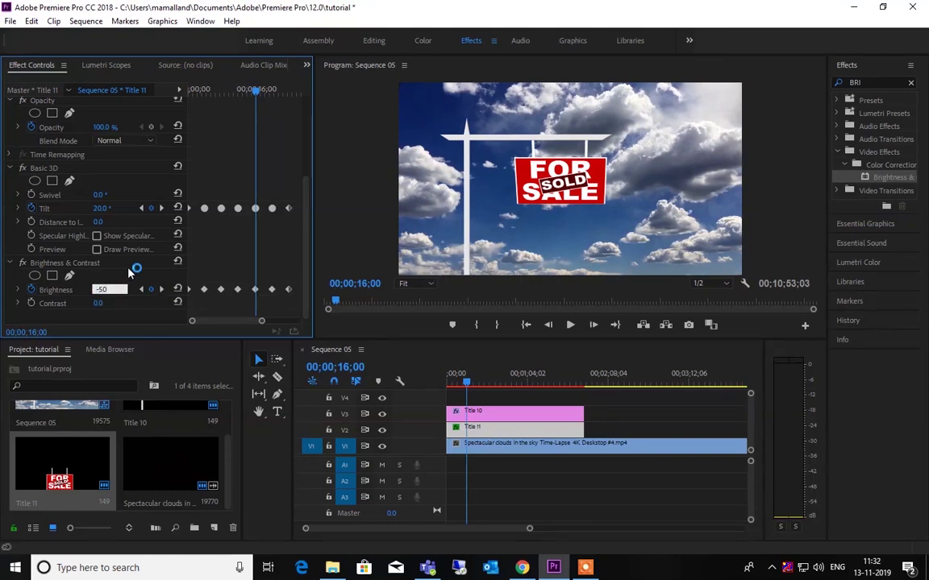
key(Return)
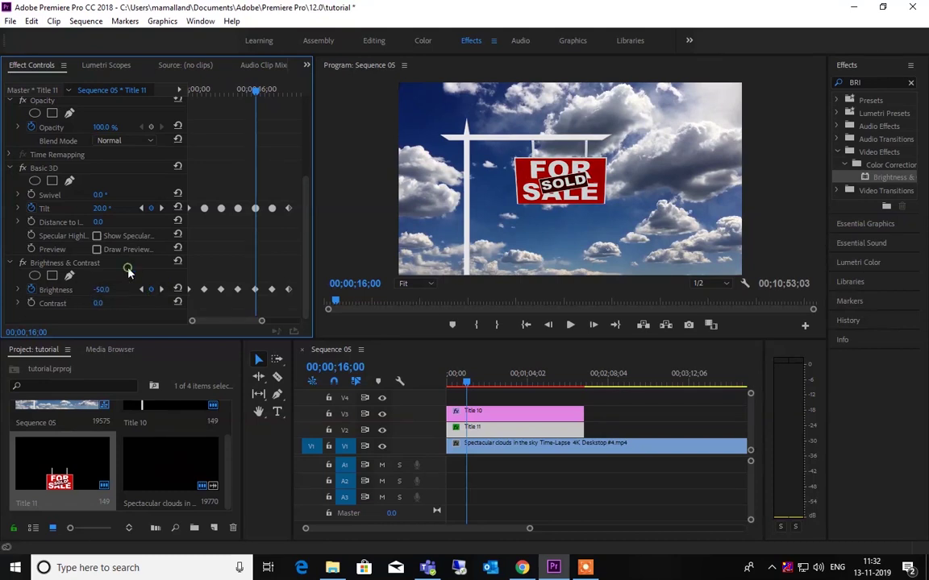
Go to the last Brightness keyframe at 00;00;24;00 and set its value to -50
click(160, 289)
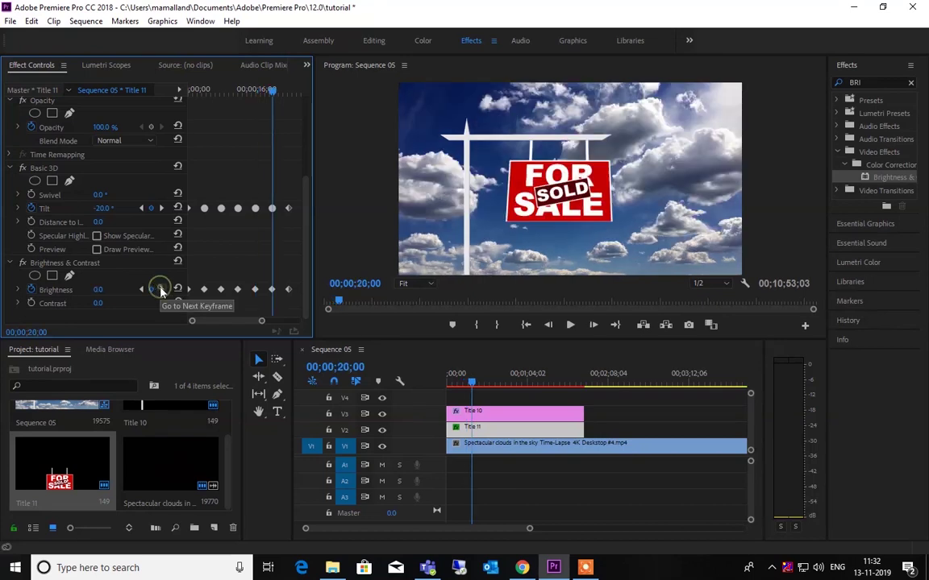
click(160, 290)
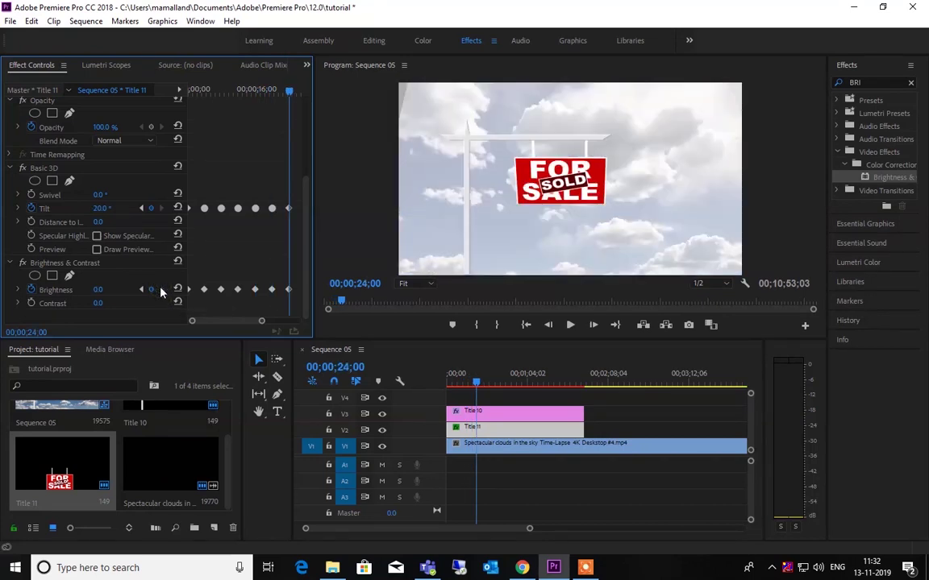
click(105, 290)
text(-50)
key(Return)
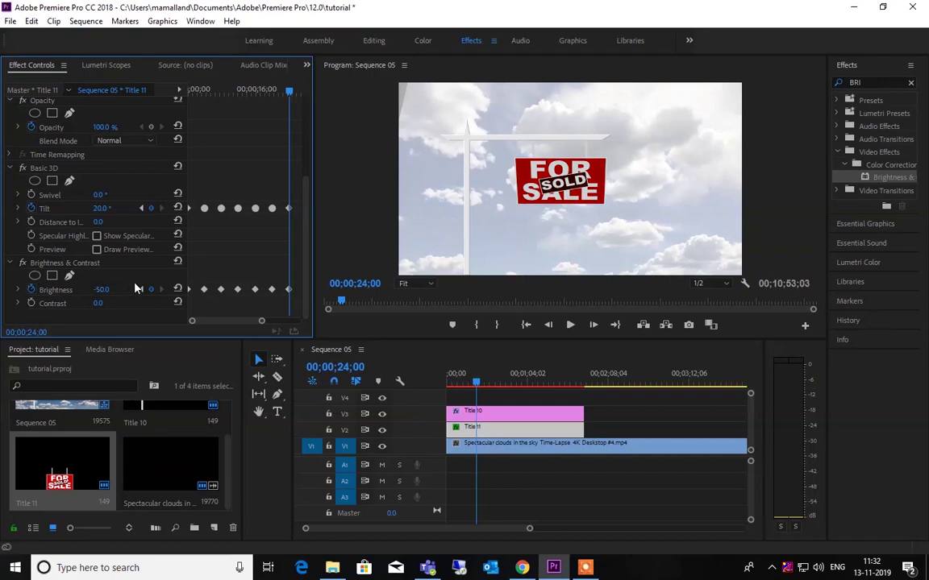
Play the sequence from the start to preview the board's swing together with its brightness changes
drag(482, 385, 433, 387)
key(space)
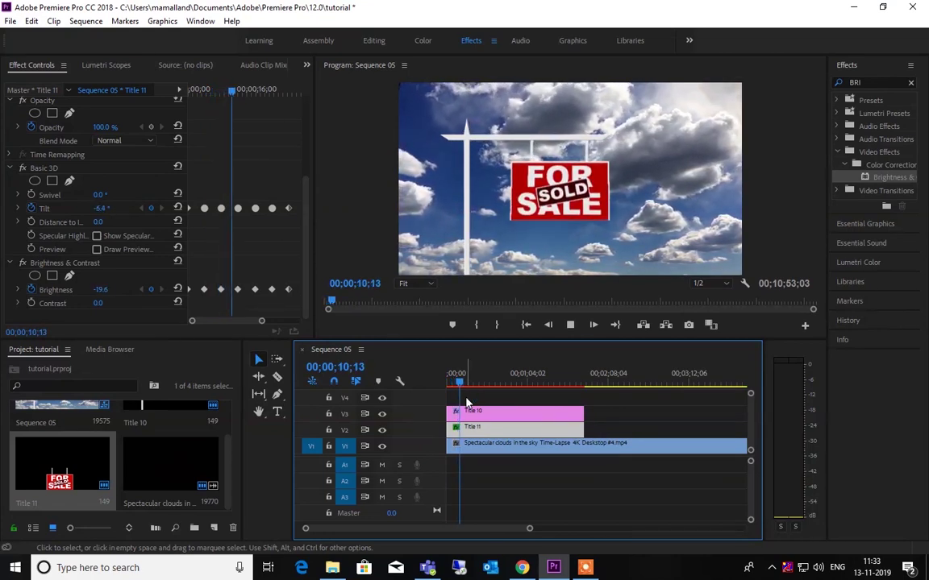
key(space)
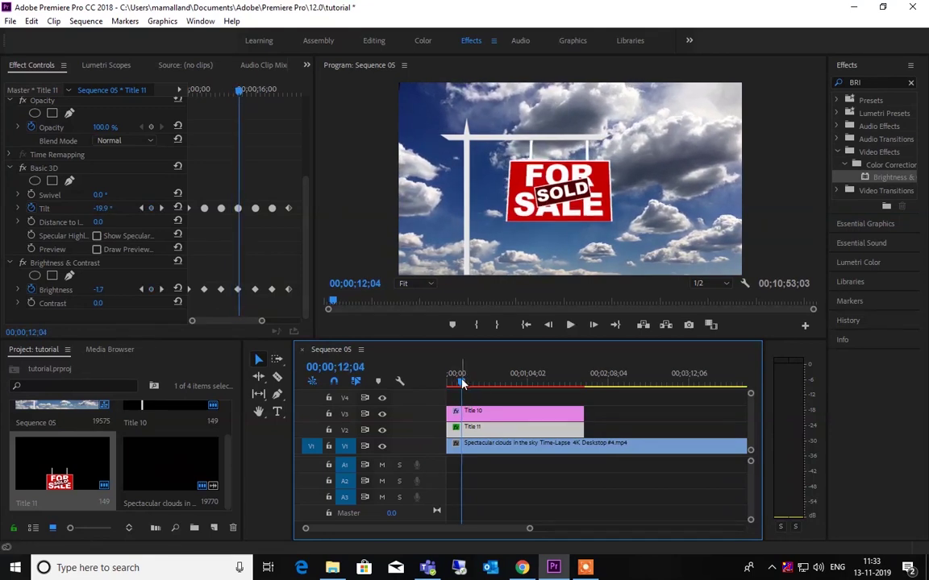
Mark an out point at 00;01;46;01, near the end of the titles, and render the sequence from in to out
drag(463, 383, 425, 384)
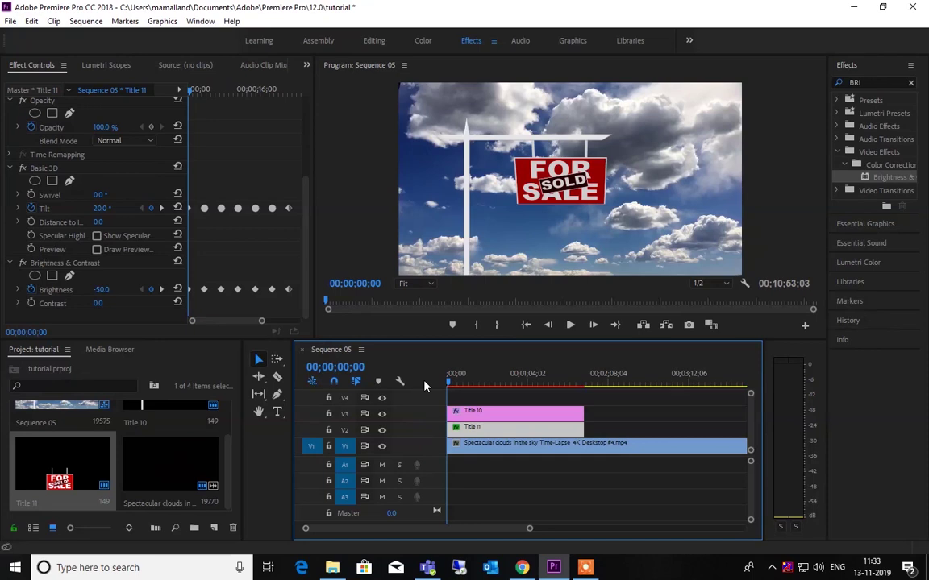
drag(450, 387, 583, 387)
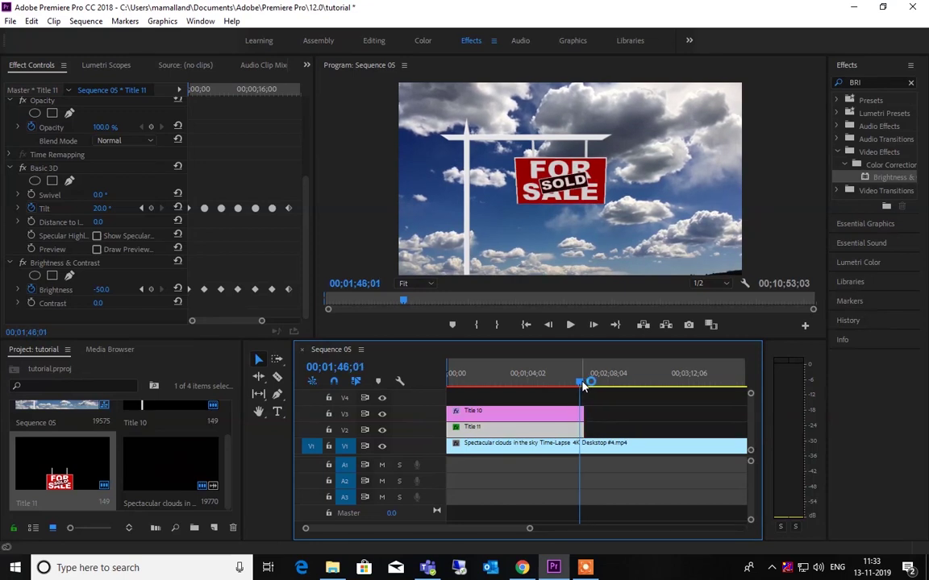
key(o)
click(85, 21)
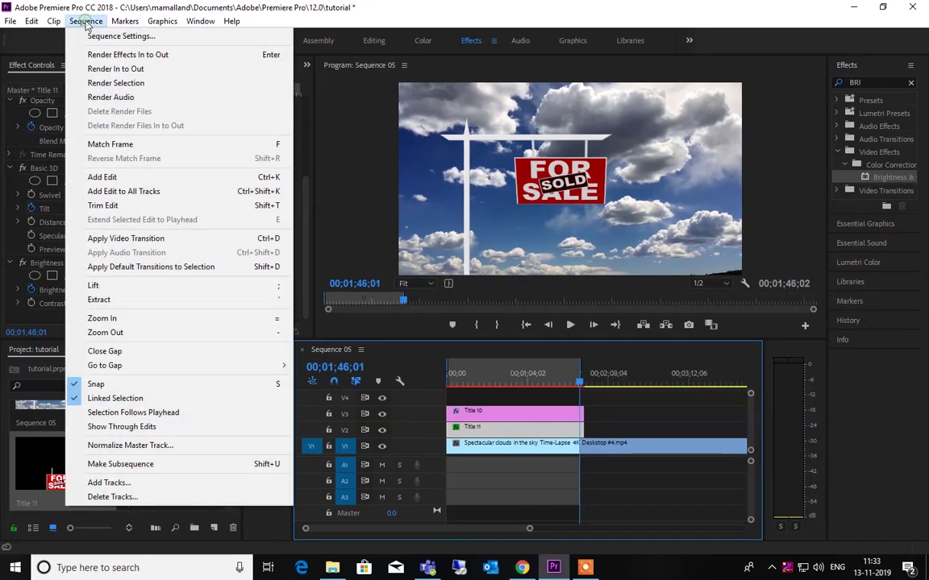
click(108, 65)
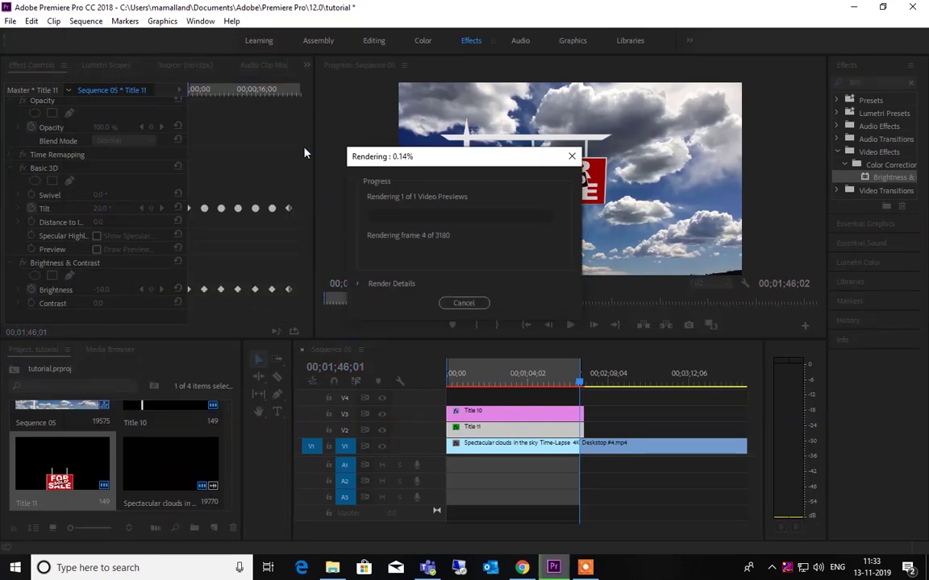
Play back the rendered sequence to check the swinging sign animation
click(585, 568)
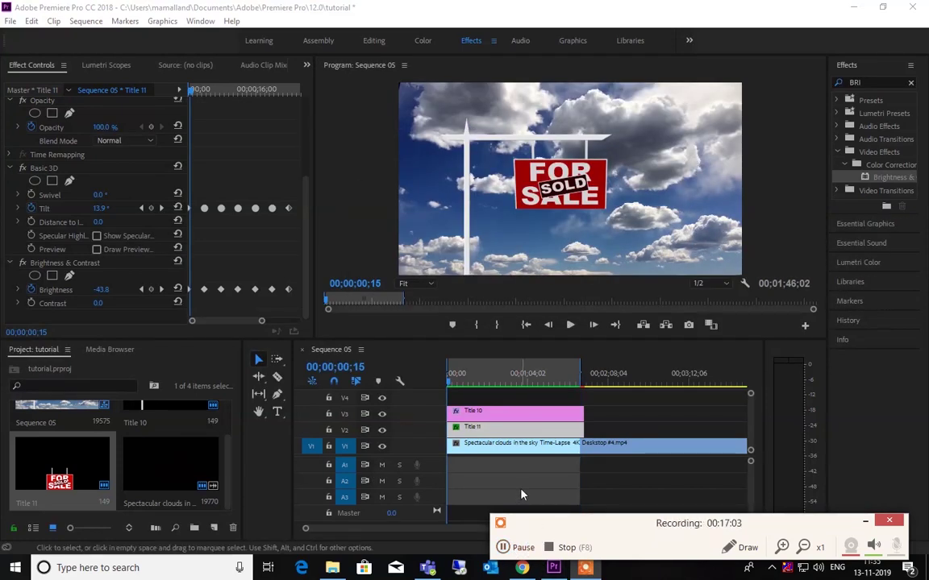
click(570, 325)
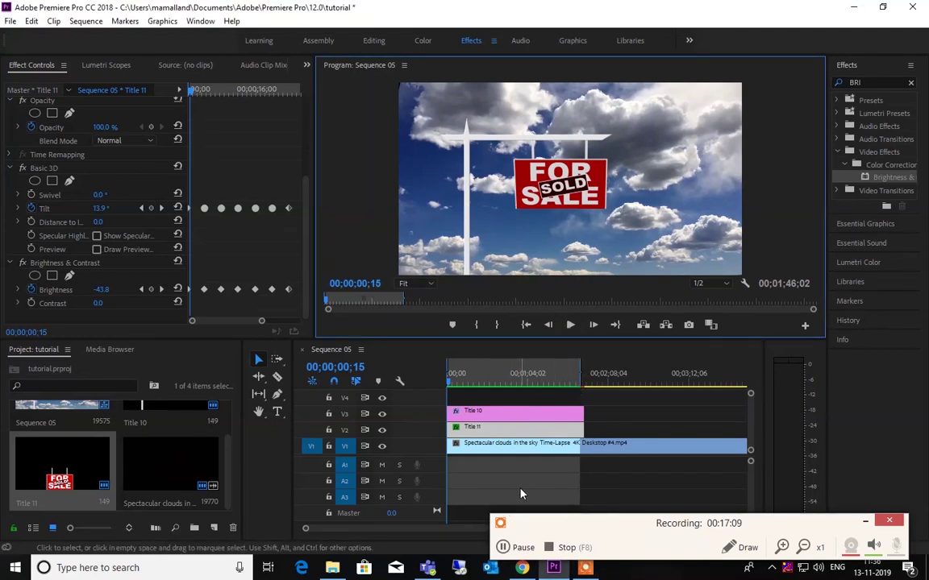
click(570, 325)
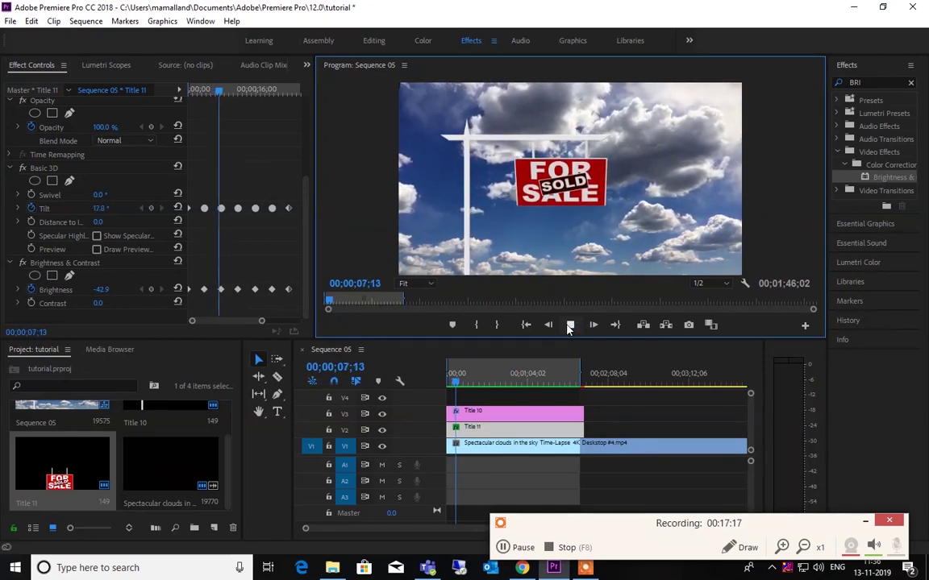
click(570, 325)
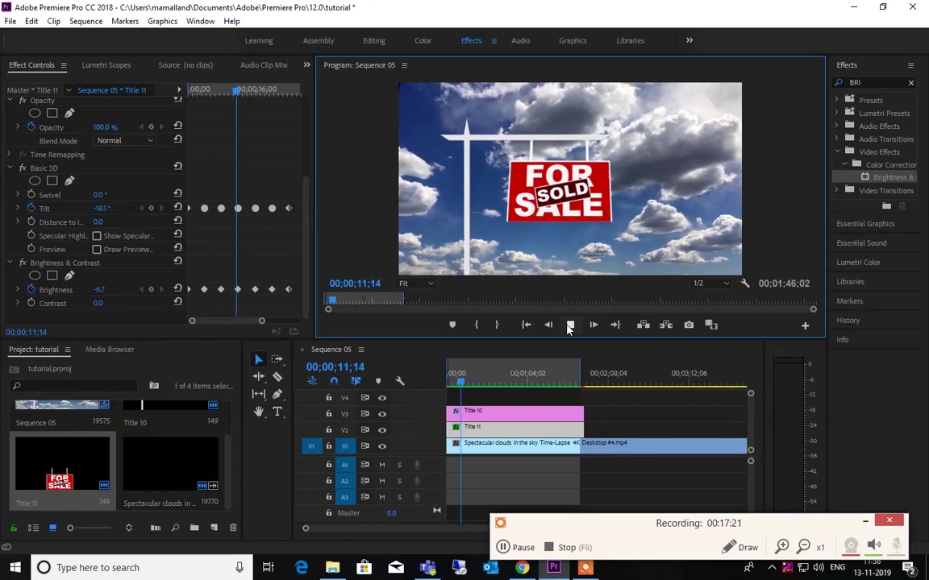